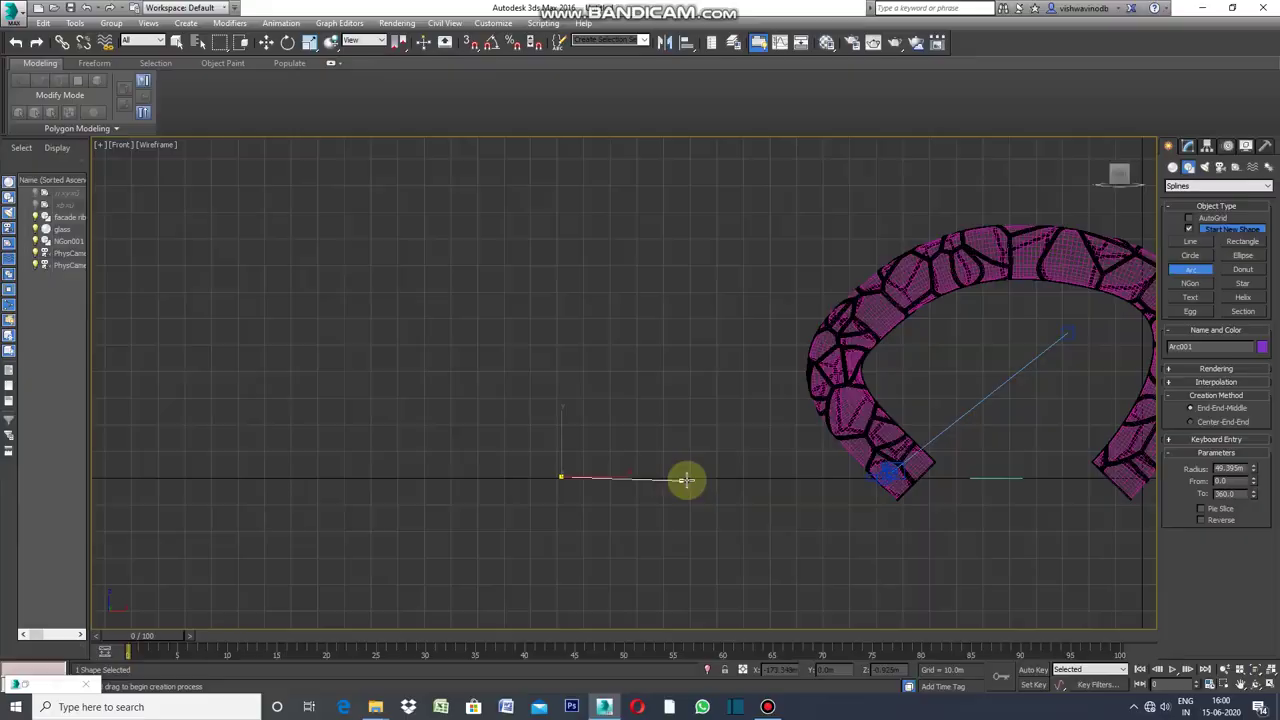
Step: Drag out the baseline of a new arc in the Front view beside the Voronoi arch
left_click_drag(686, 476, 768, 476)
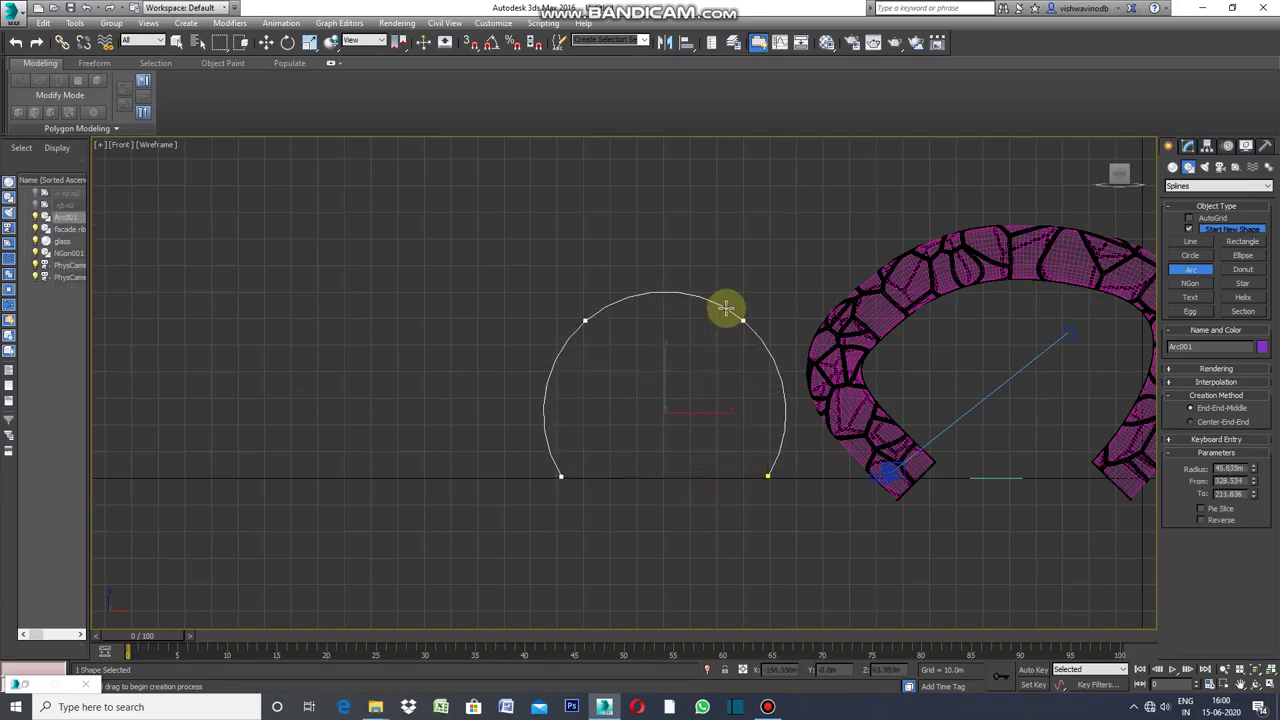
Step: Finish the arc's height and add an Edit Spline modifier to it
left_click(726, 307)
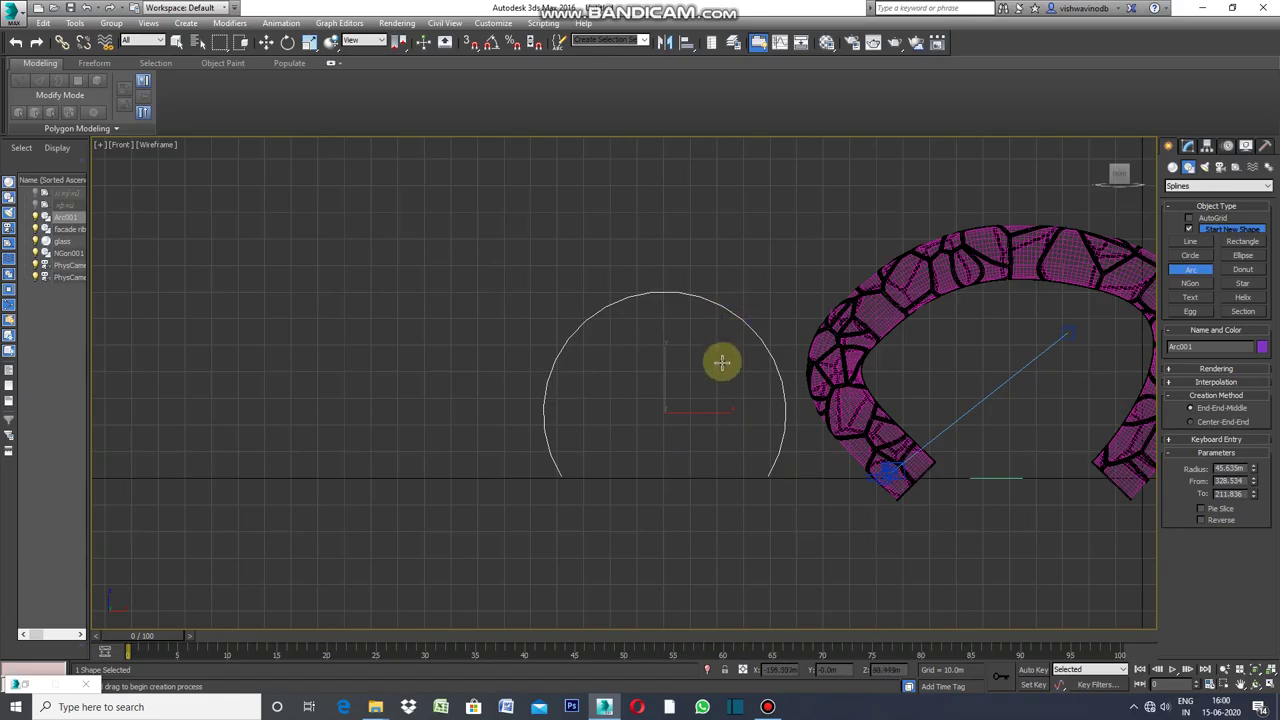
left_click(243, 28)
mouse_move(264, 58)
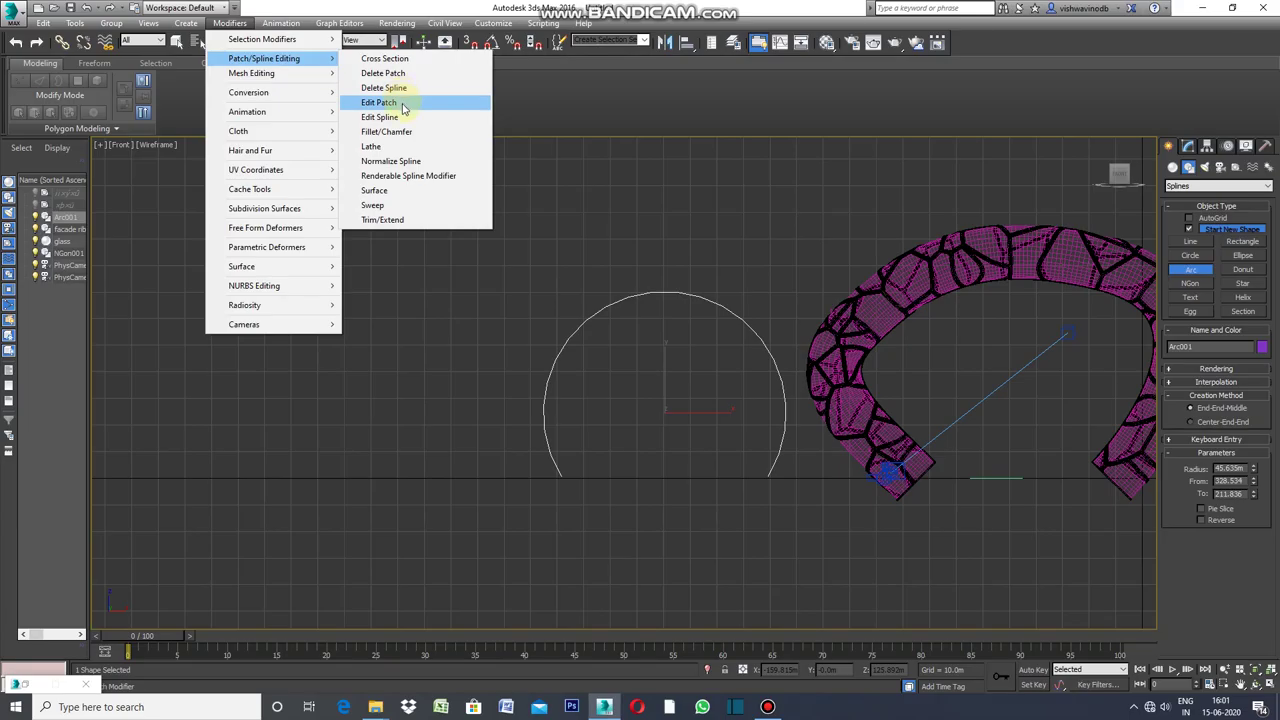
left_click(398, 117)
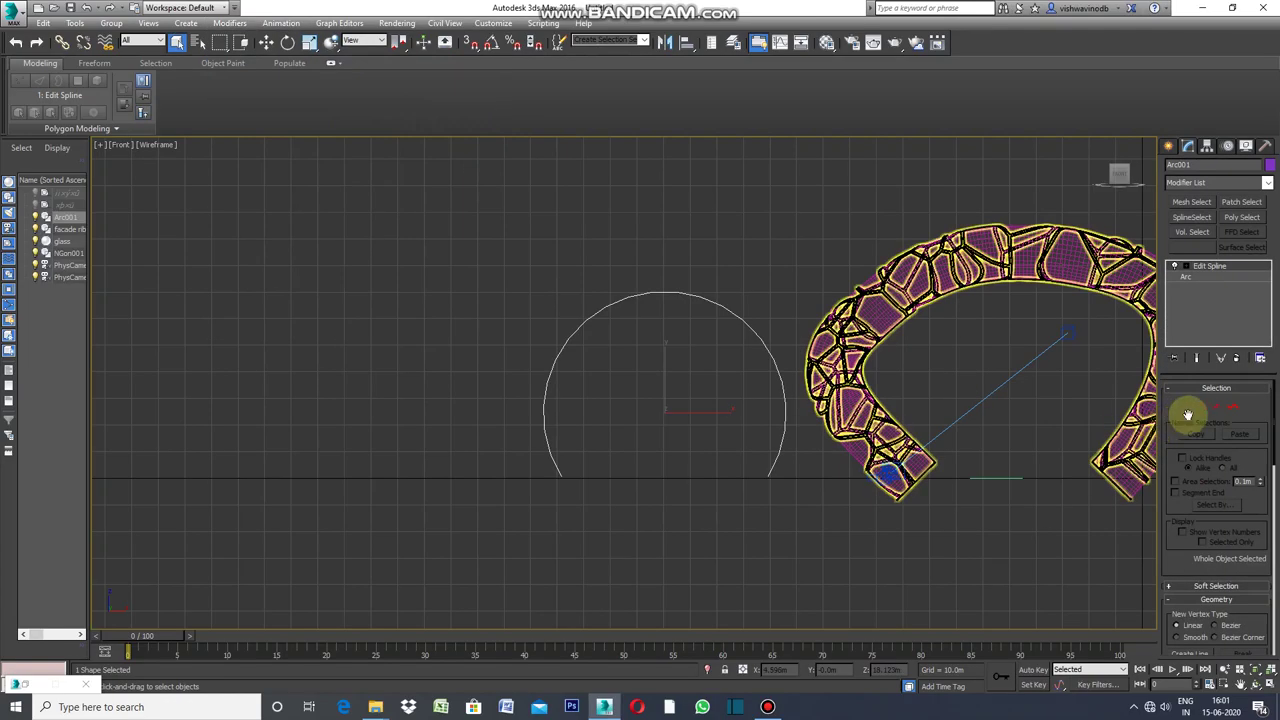
Step: Move the arc's upper-left vertex outward to give a lopsided, pointed profile
left_click(1199, 407)
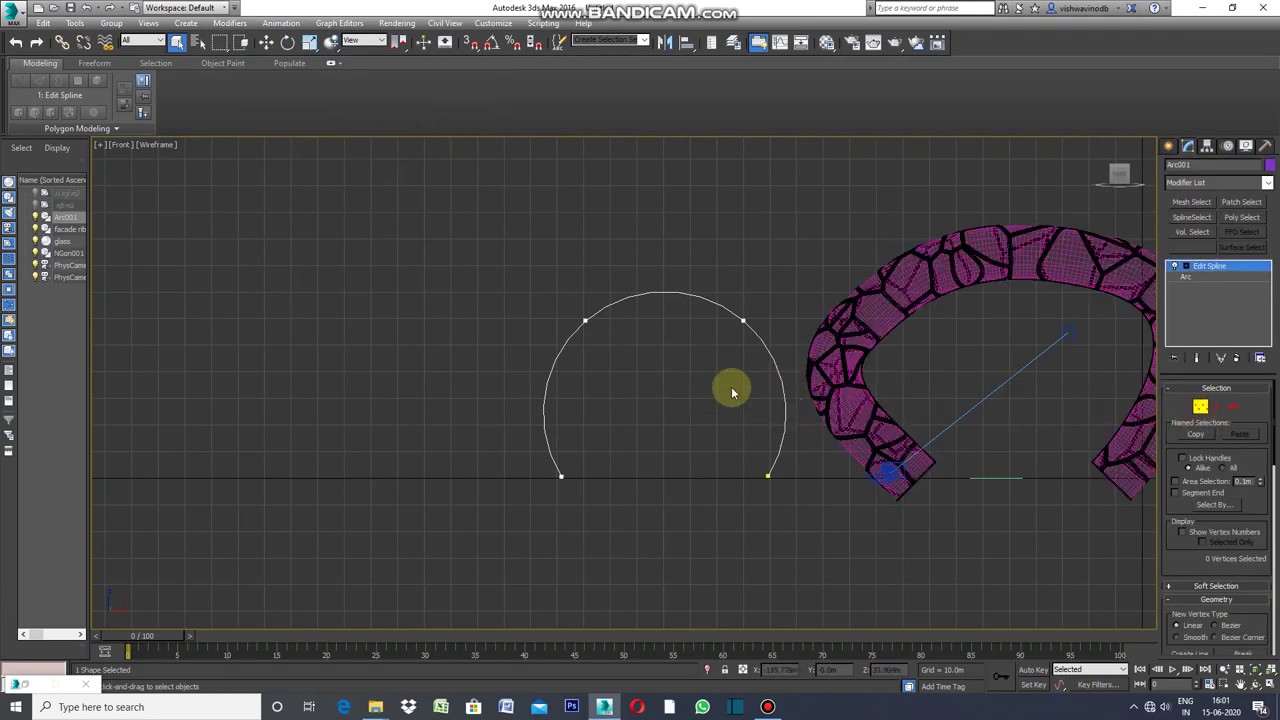
key("w")
mouse_move(585, 321)
left_mouse_down()
mouse_move(545, 319)
mouse_move(534, 229)
mouse_move(506, 240)
left_mouse_up()
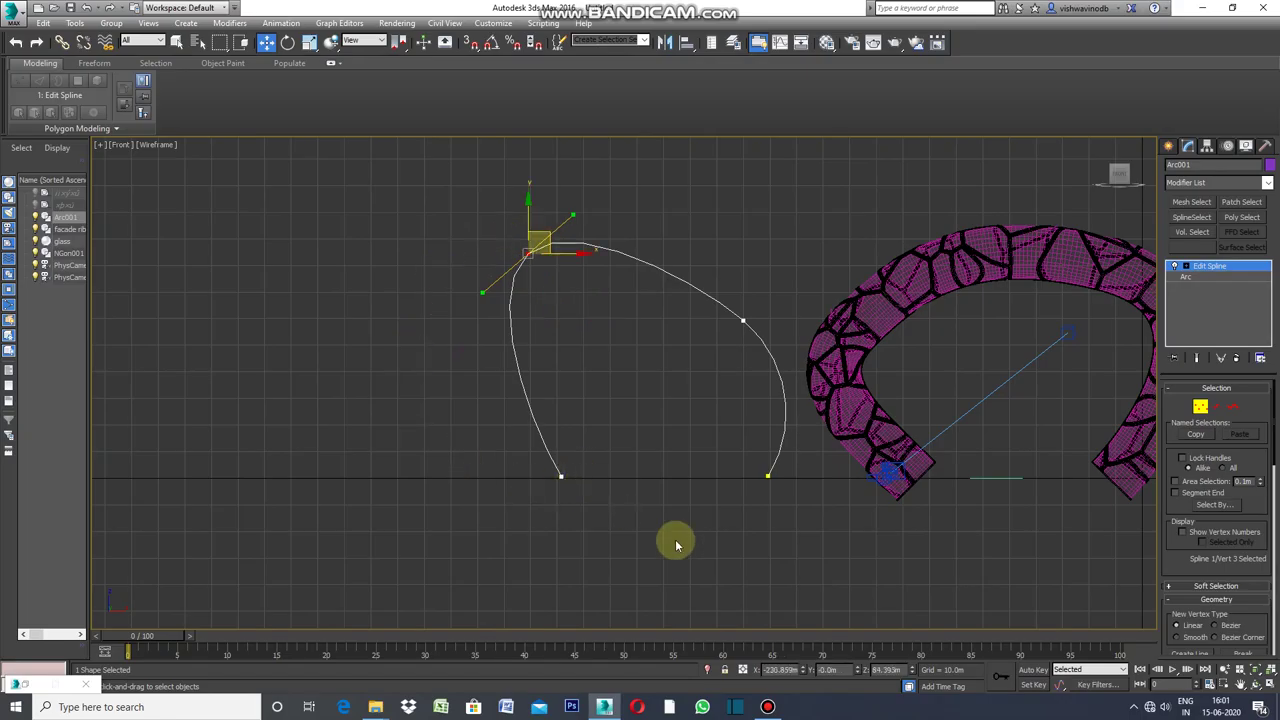
left_click(711, 522)
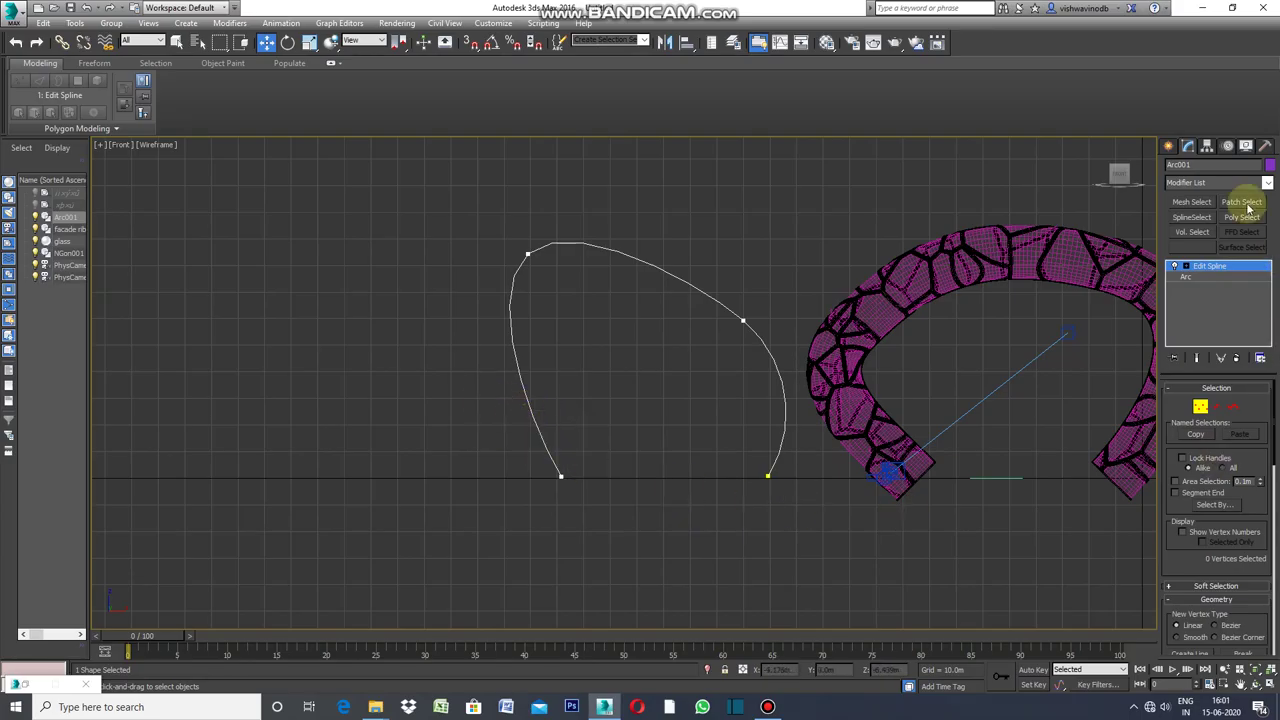
Step: Add a Sweep modifier to Arc001 using NGon001 as the custom section
left_click(1168, 147)
left_click(1188, 147)
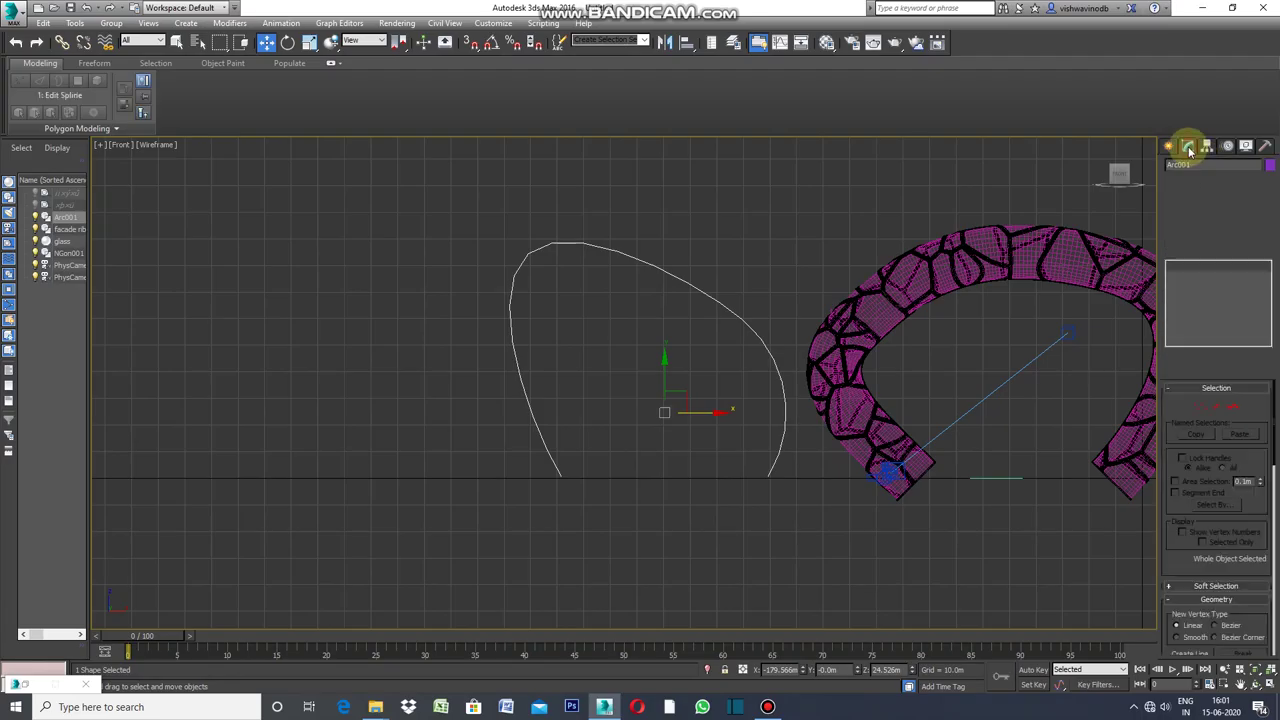
left_click(1267, 184)
left_click(1267, 184)
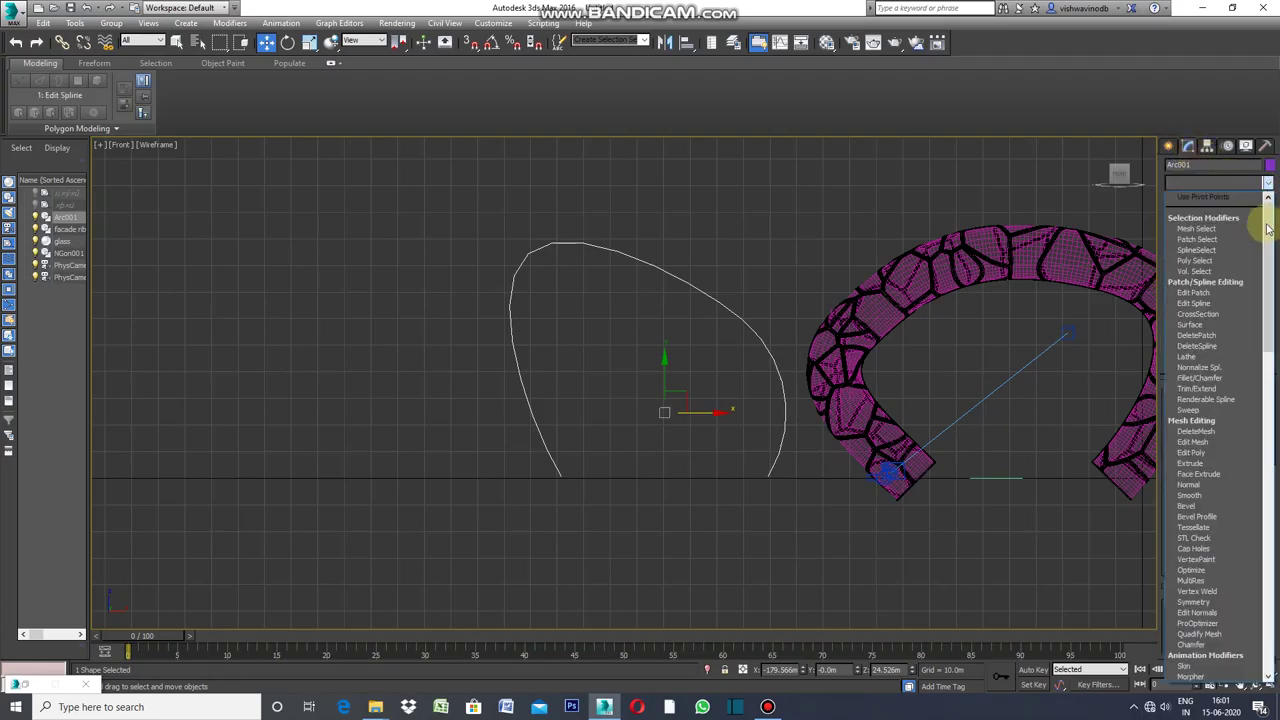
left_click(1200, 410)
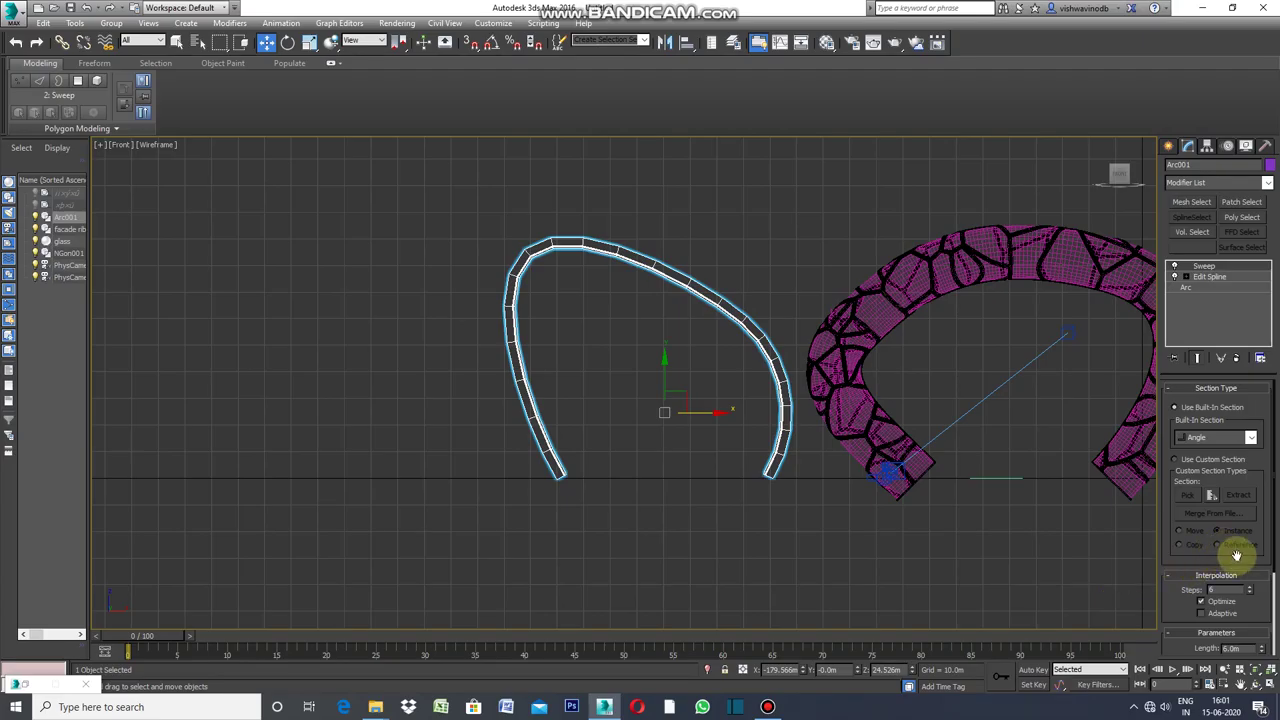
left_click(1175, 459)
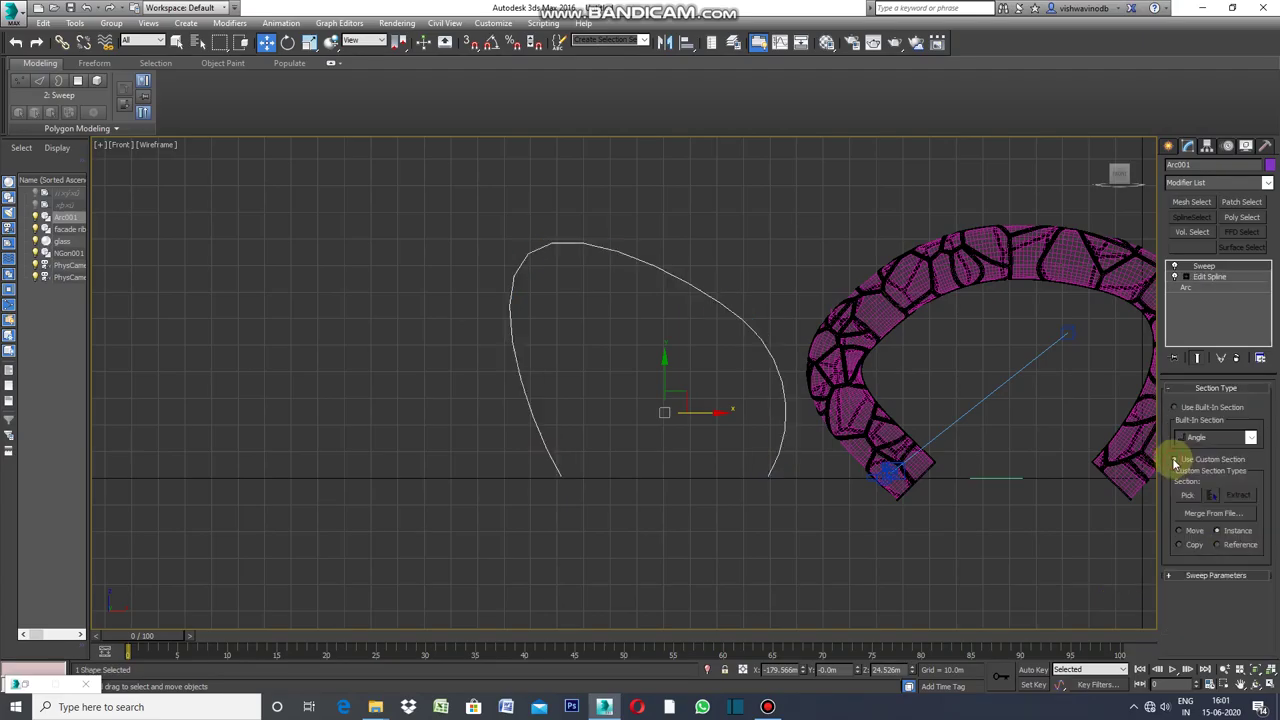
left_click(1188, 495)
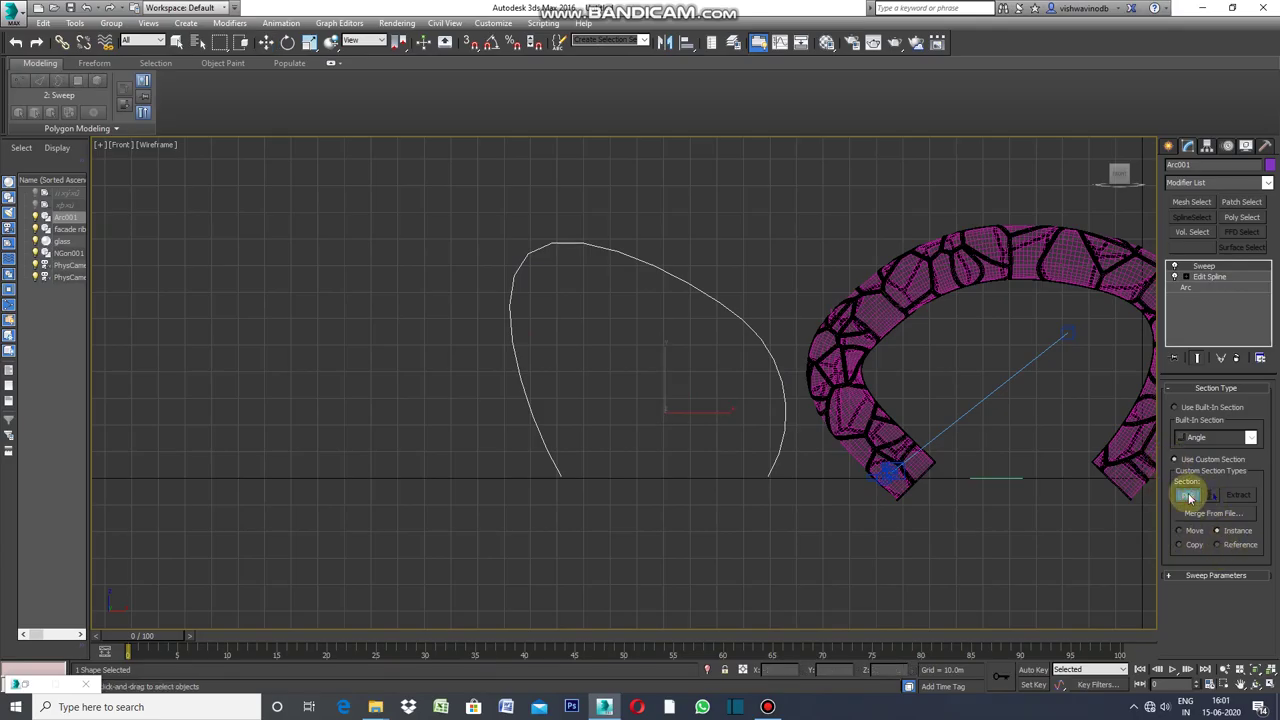
left_click(998, 477)
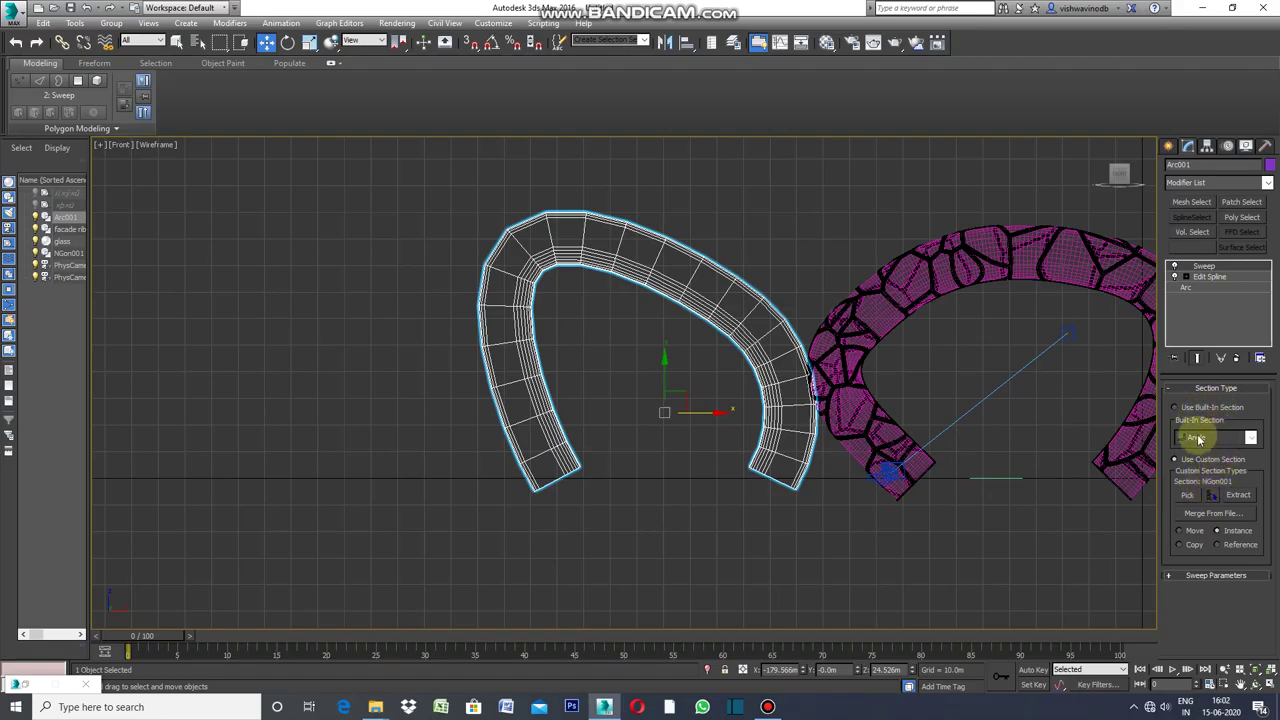
left_click(1186, 288)
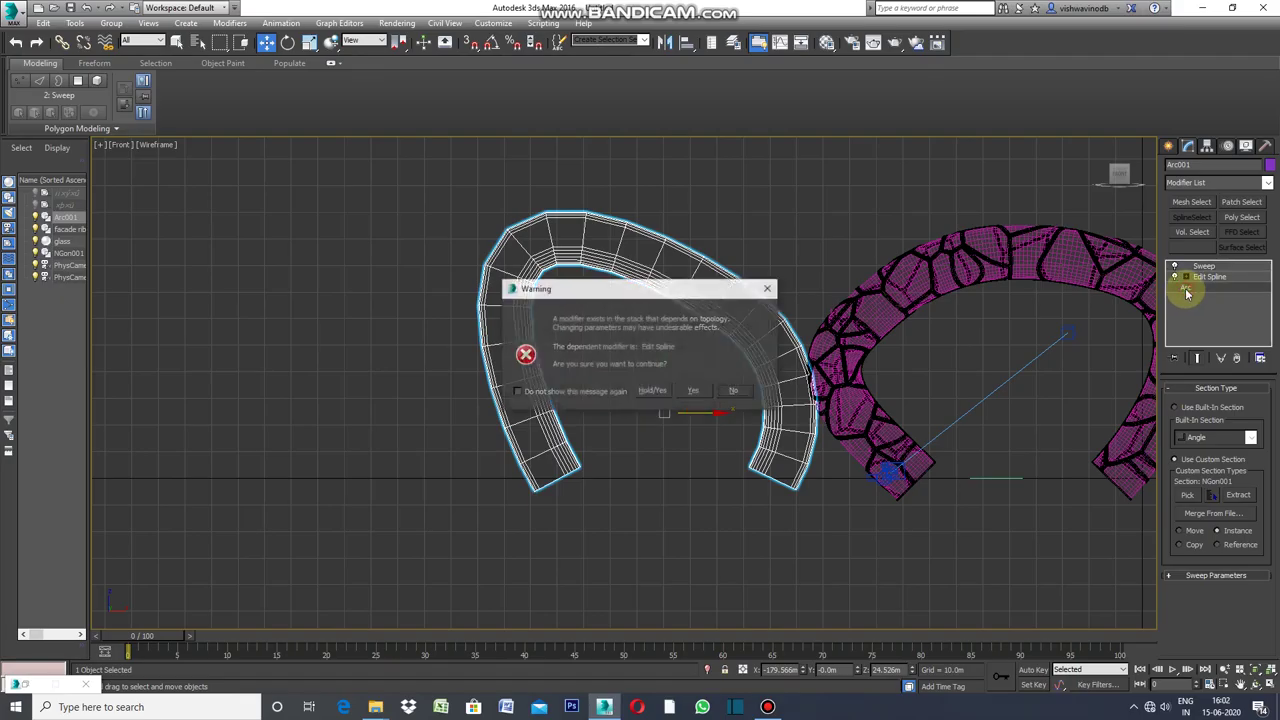
Step: Accept the warning and set Arc001's interpolation Steps, trying 50 before settling on 30
left_click(693, 390)
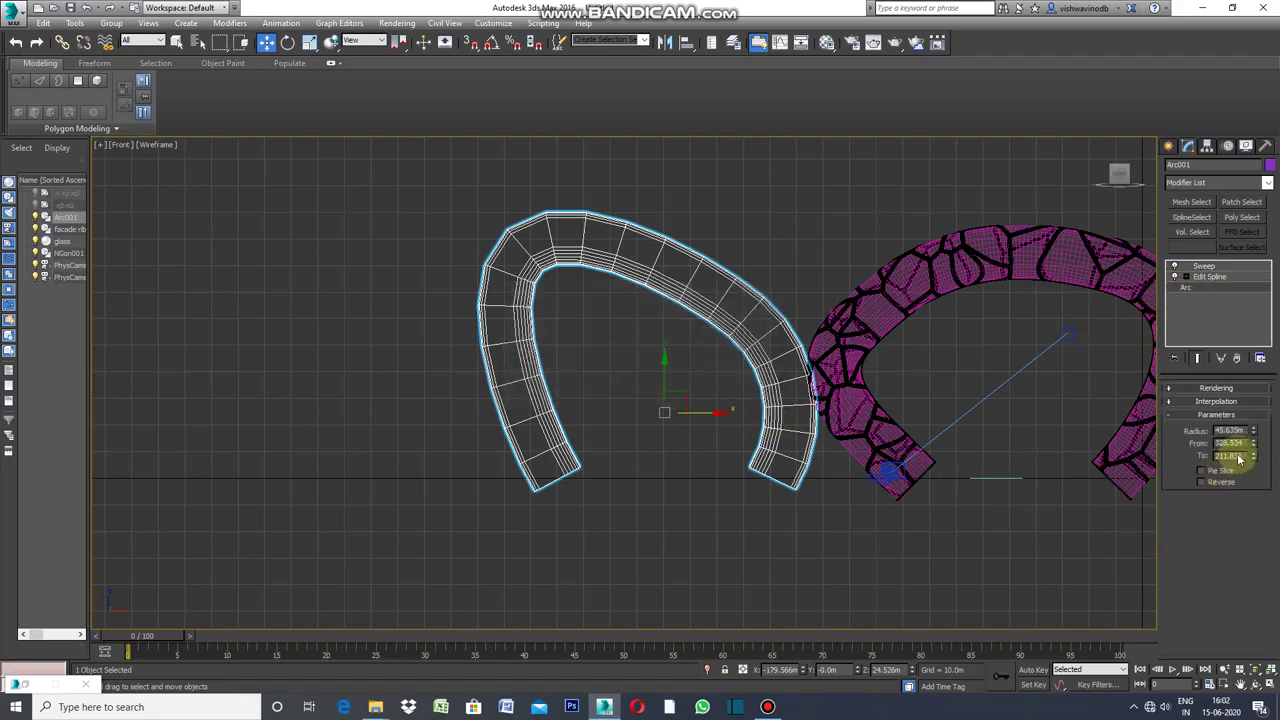
left_click(1212, 401)
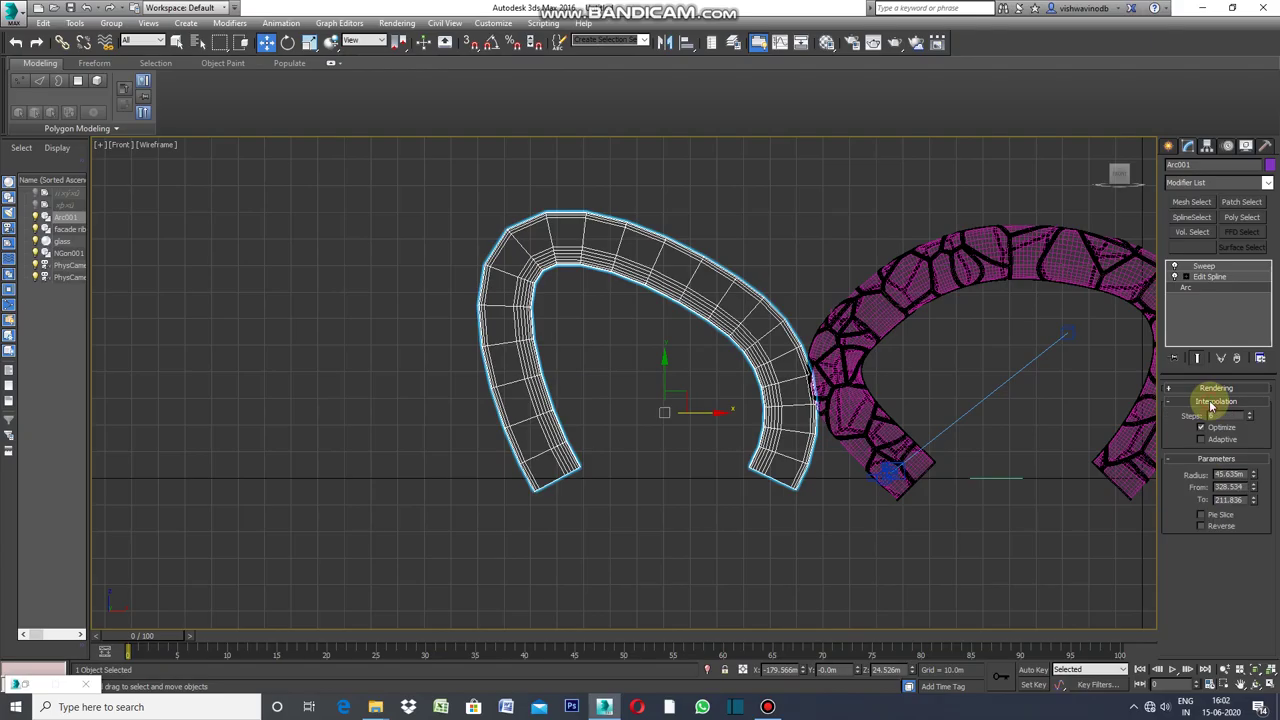
left_click(1223, 418)
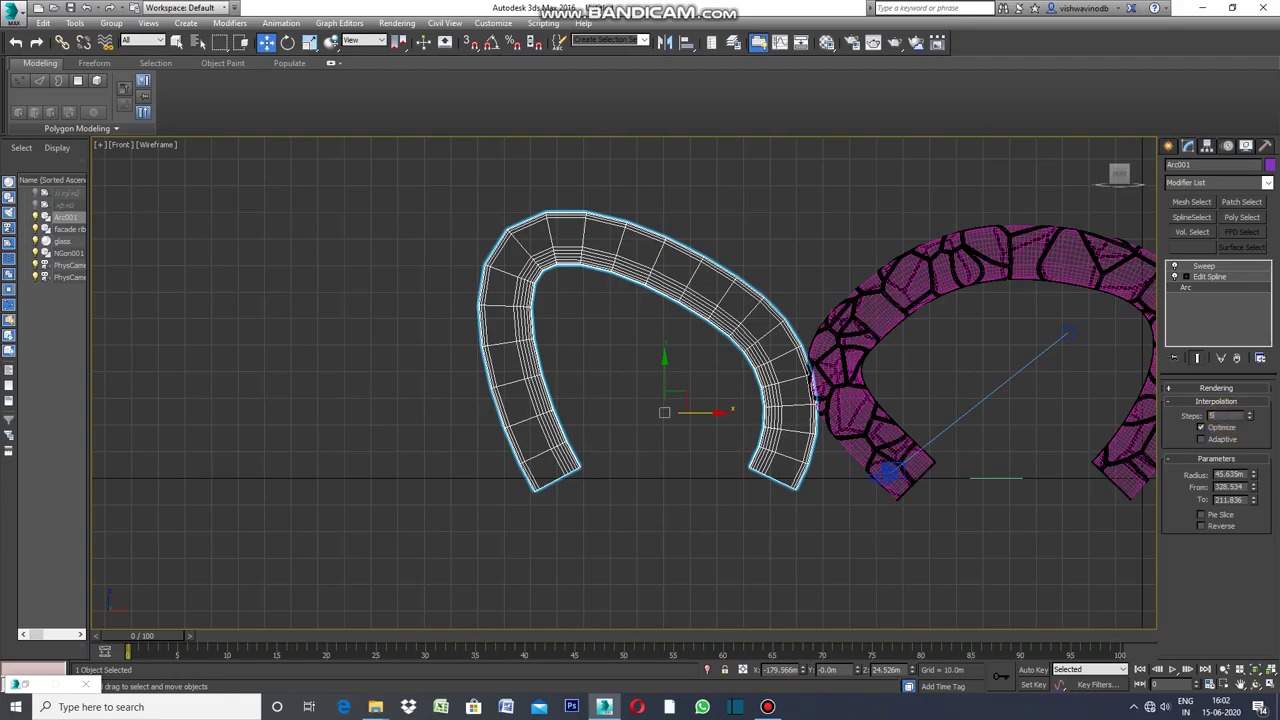
type("50")
type("40")
key("Return")
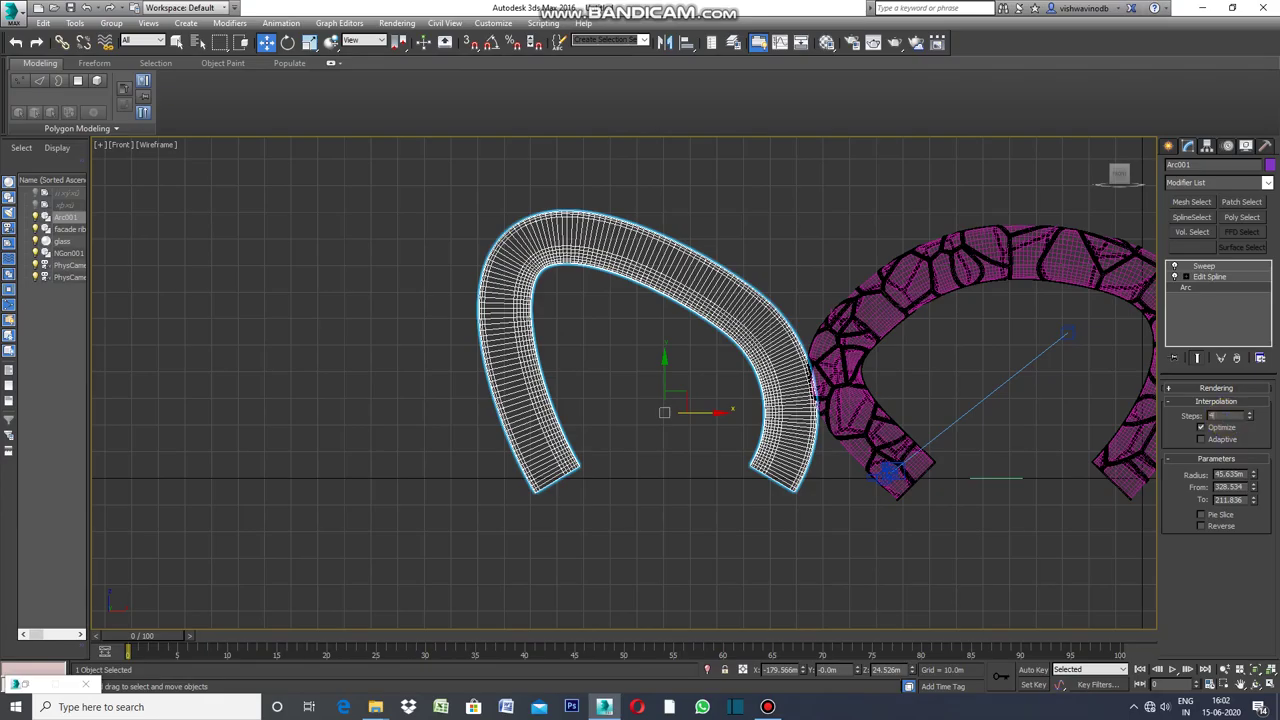
key("Return")
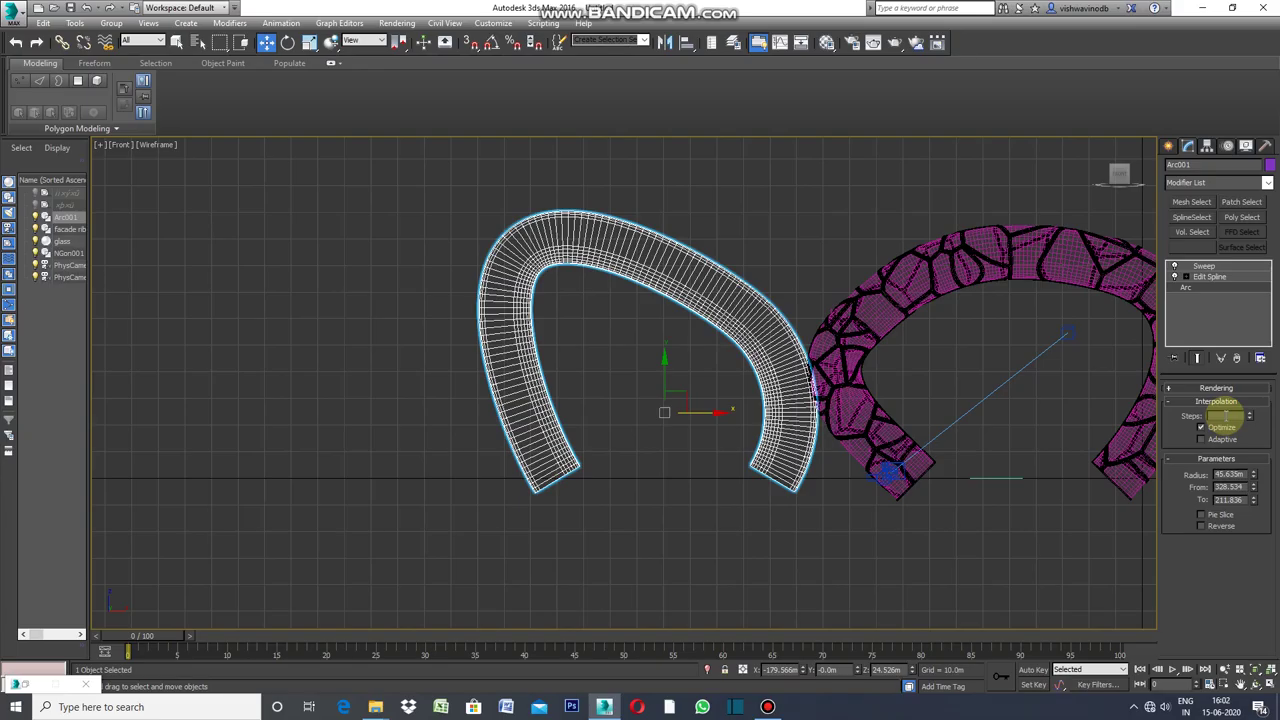
key("Return")
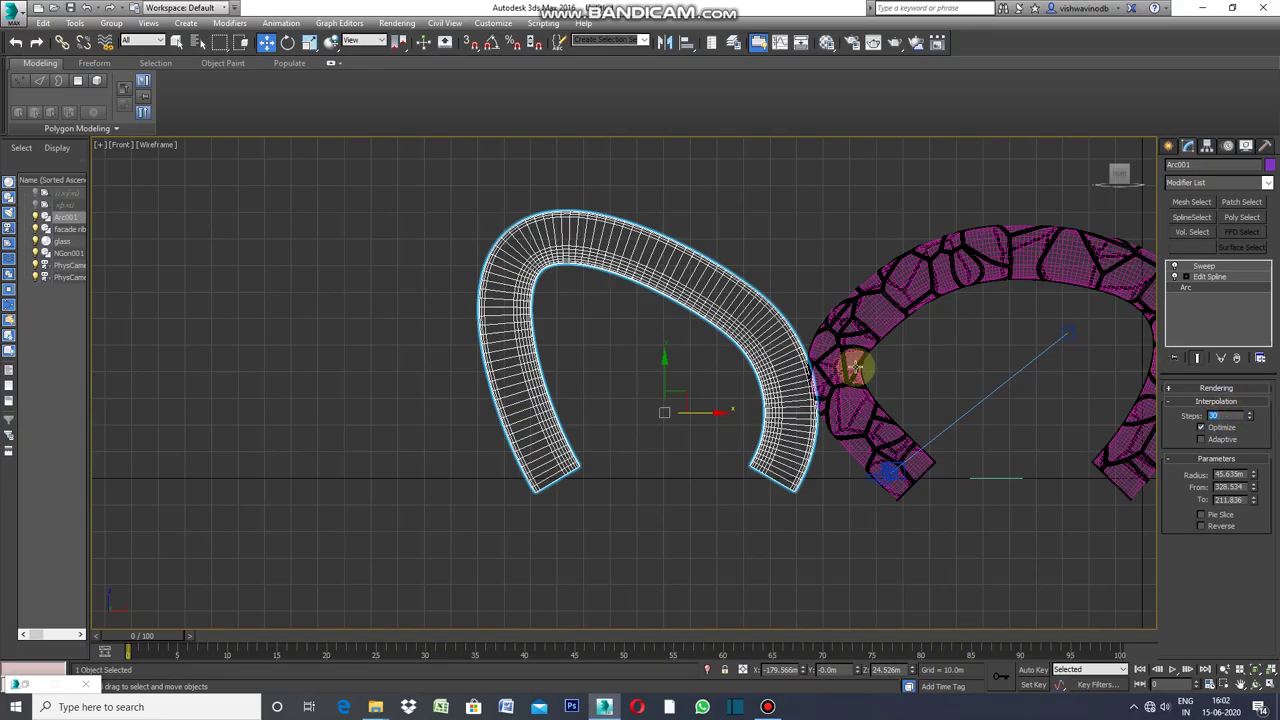
left_click(1169, 145)
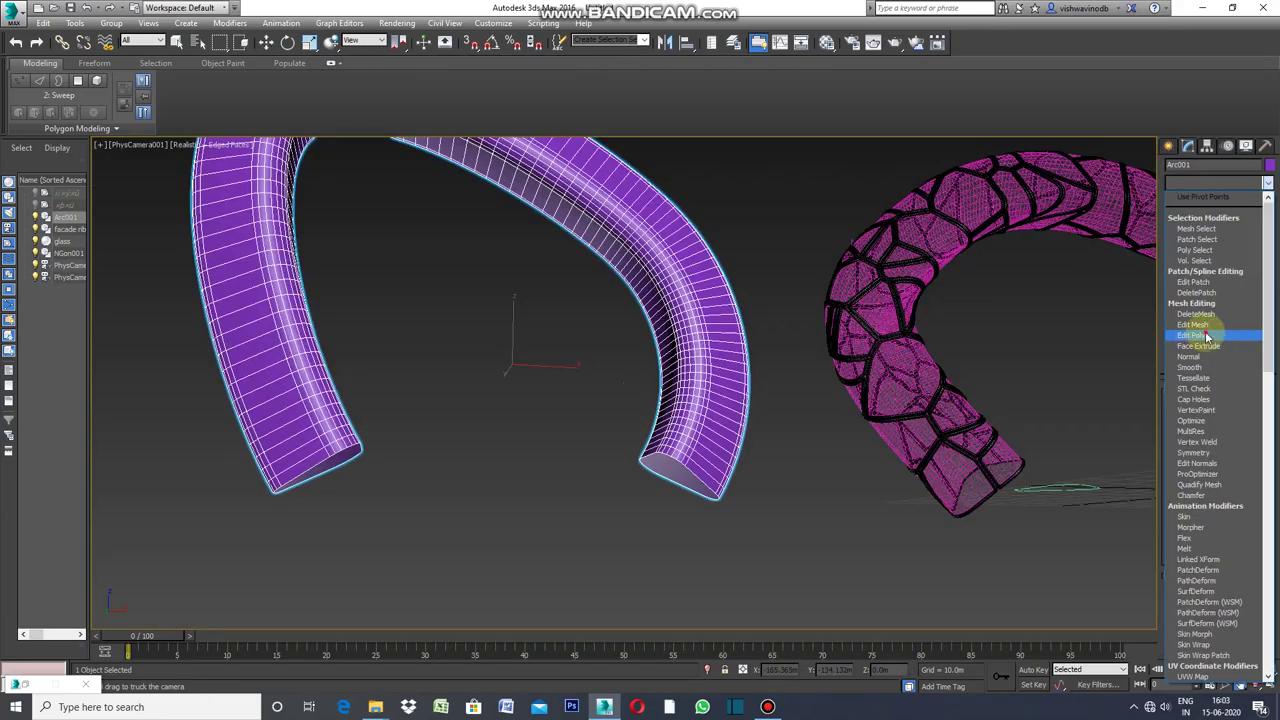
Step: Add an Edit Poly modifier above the Sweep and trial-select both tube end caps in Polygon mode
left_click(1190, 338)
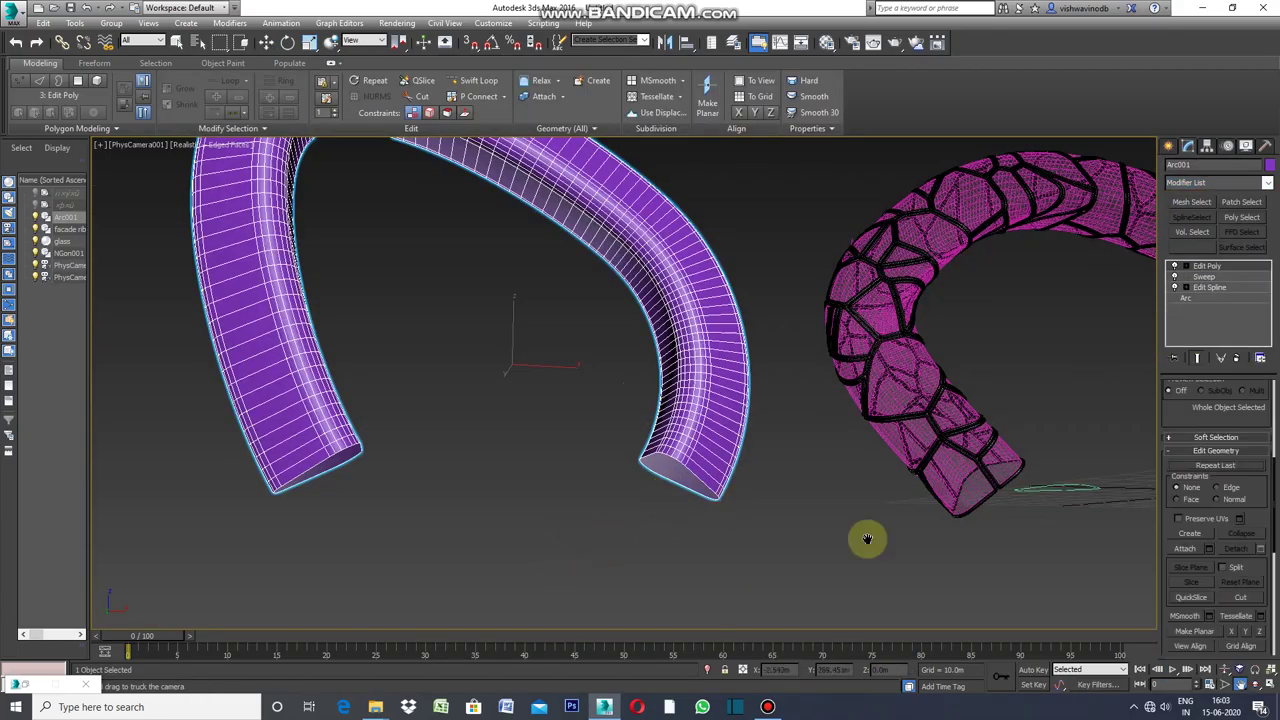
left_click_drag(1274, 505, 1277, 449)
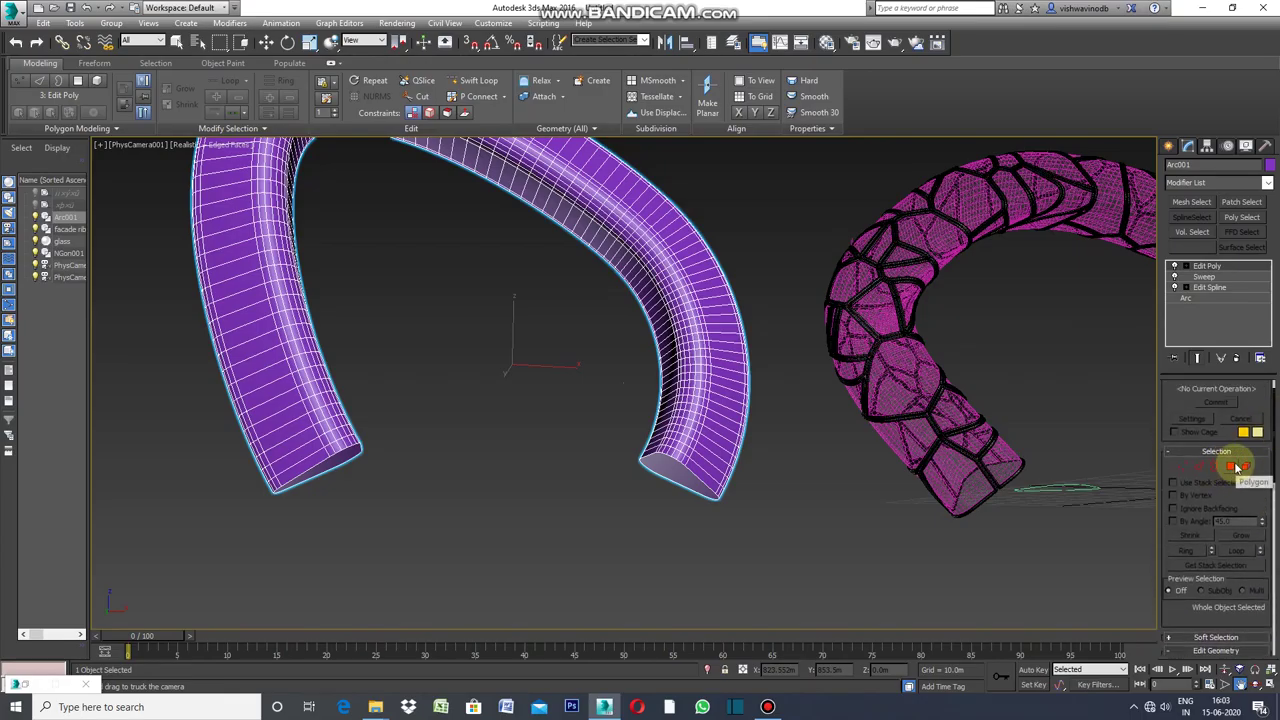
left_click(1232, 467)
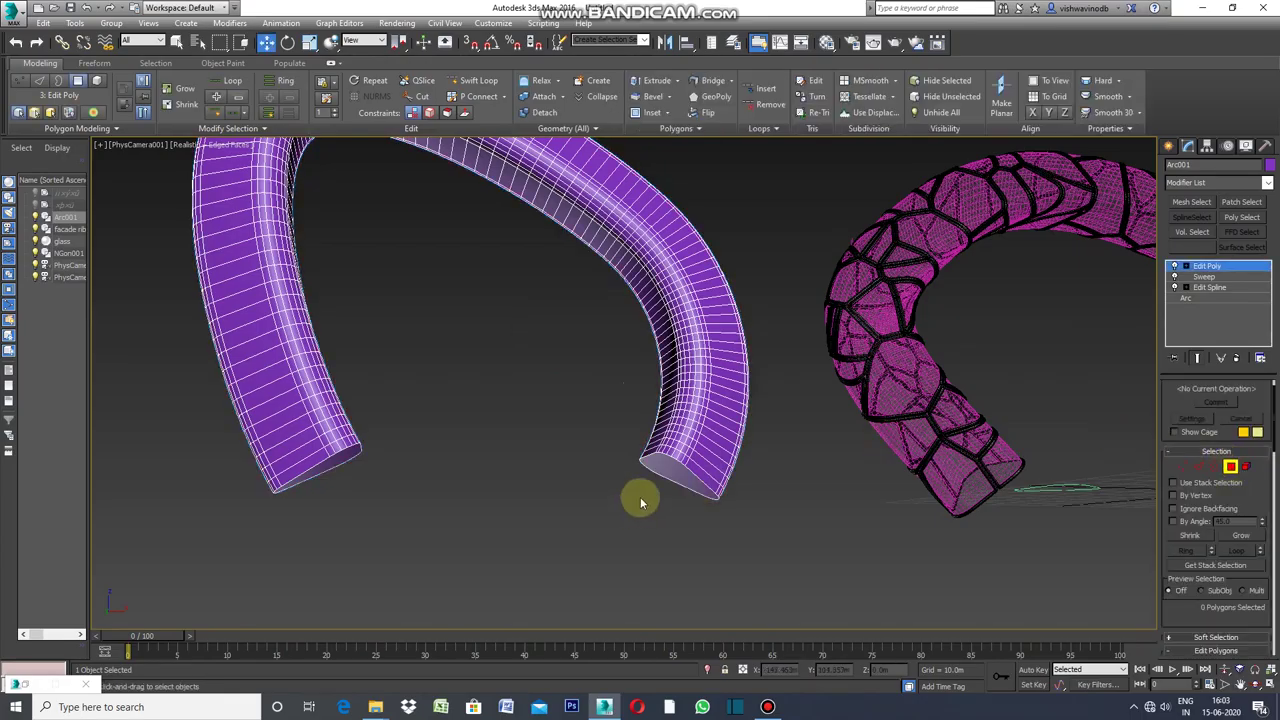
left_click(665, 470)
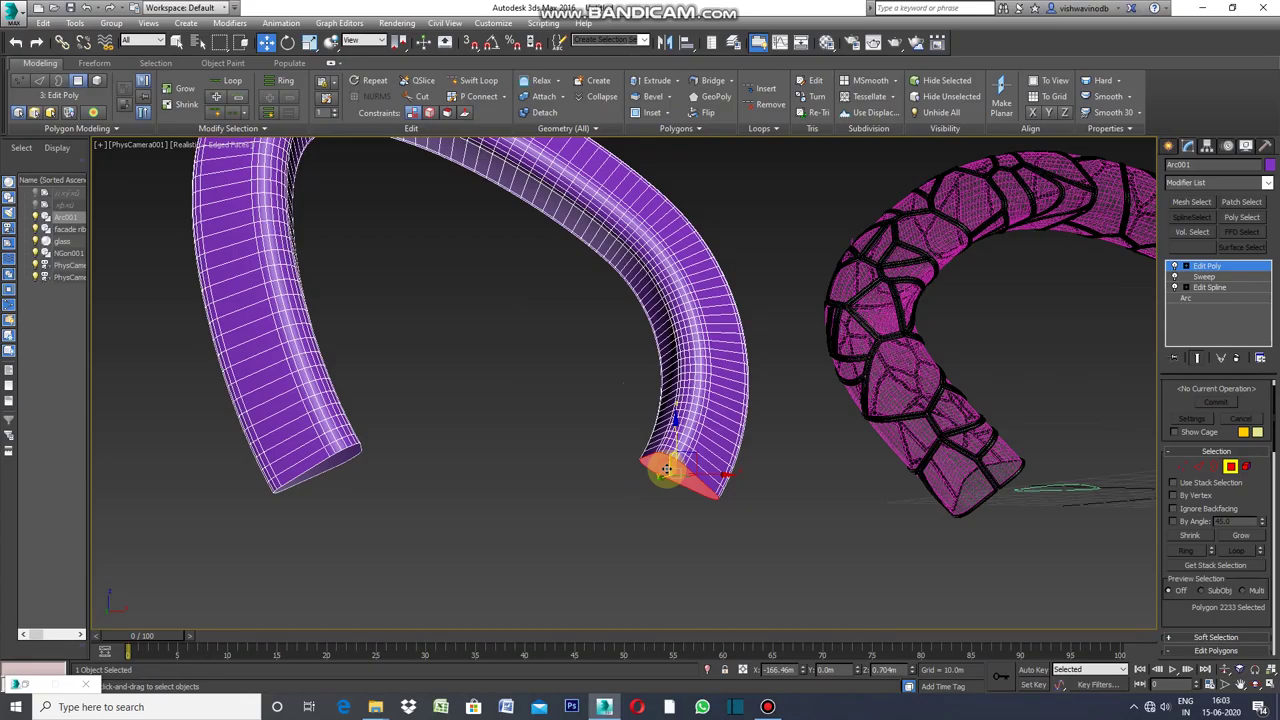
left_click(344, 458, "ctrl")
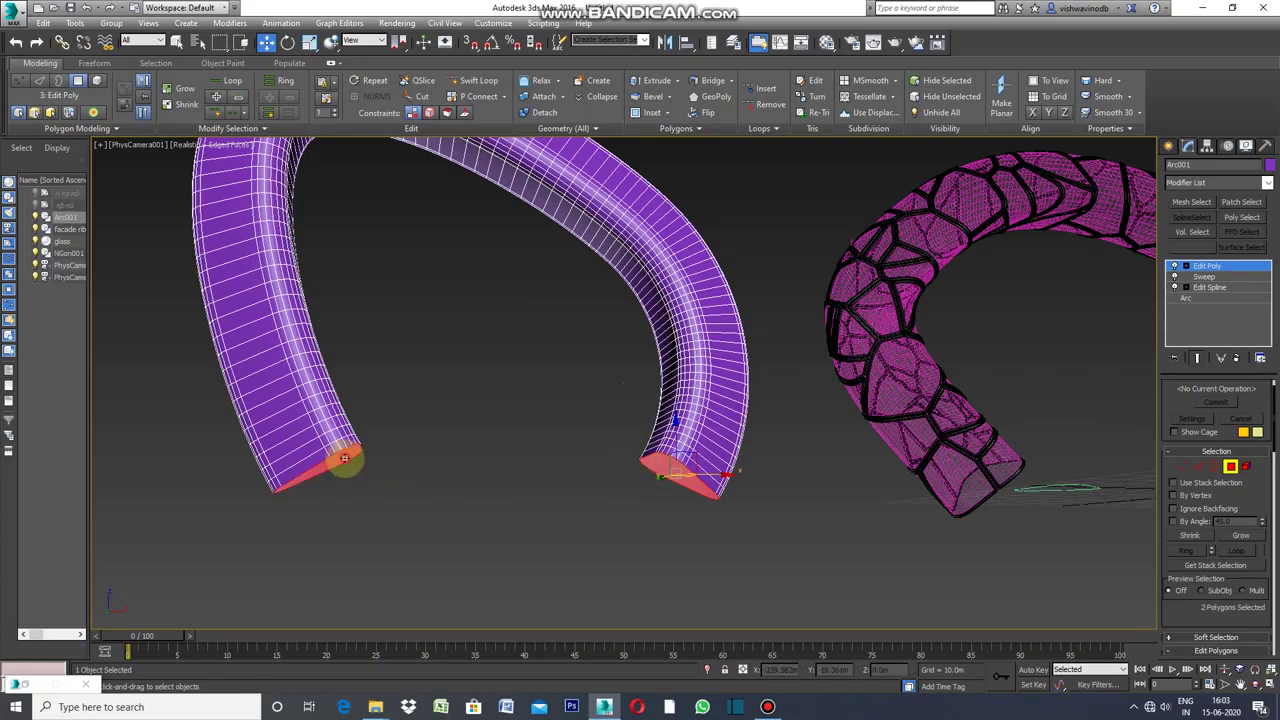
left_click(480, 497)
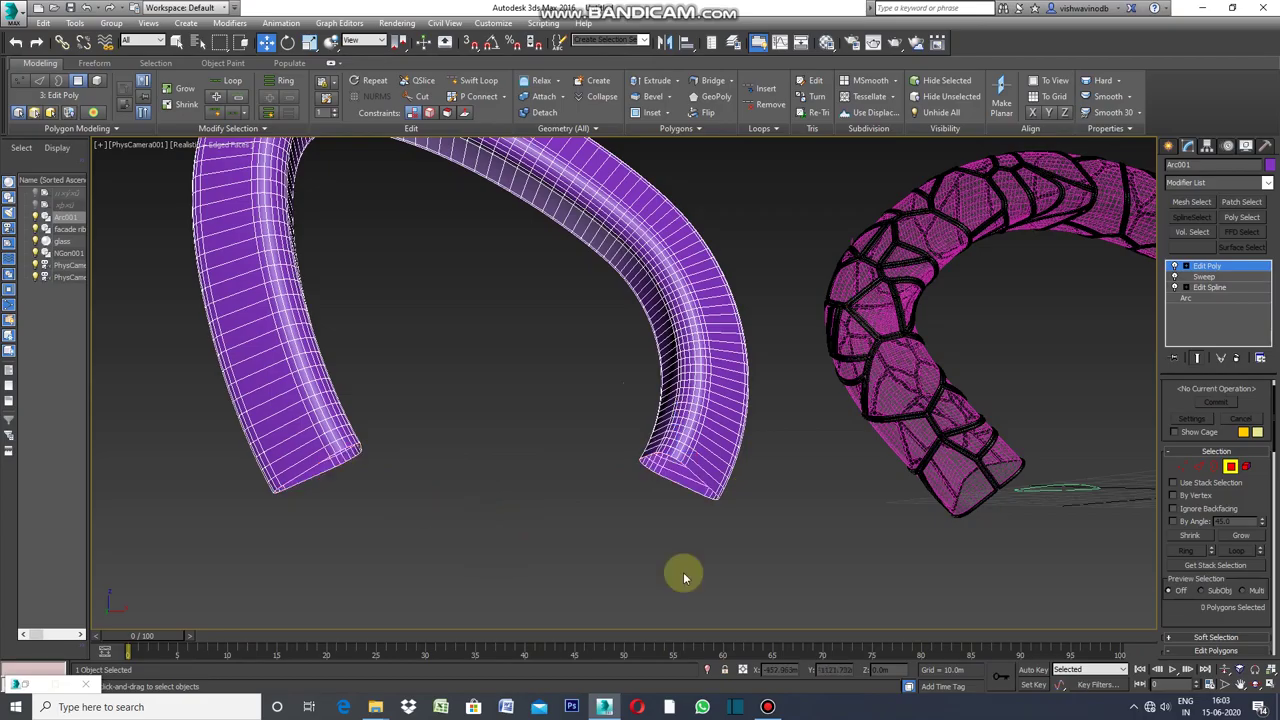
Step: Connect the selected tube edges with new edge loops, adjusting the Connect segments before committing
left_click(1200, 468)
left_click_drag(1272, 430, 1268, 476)
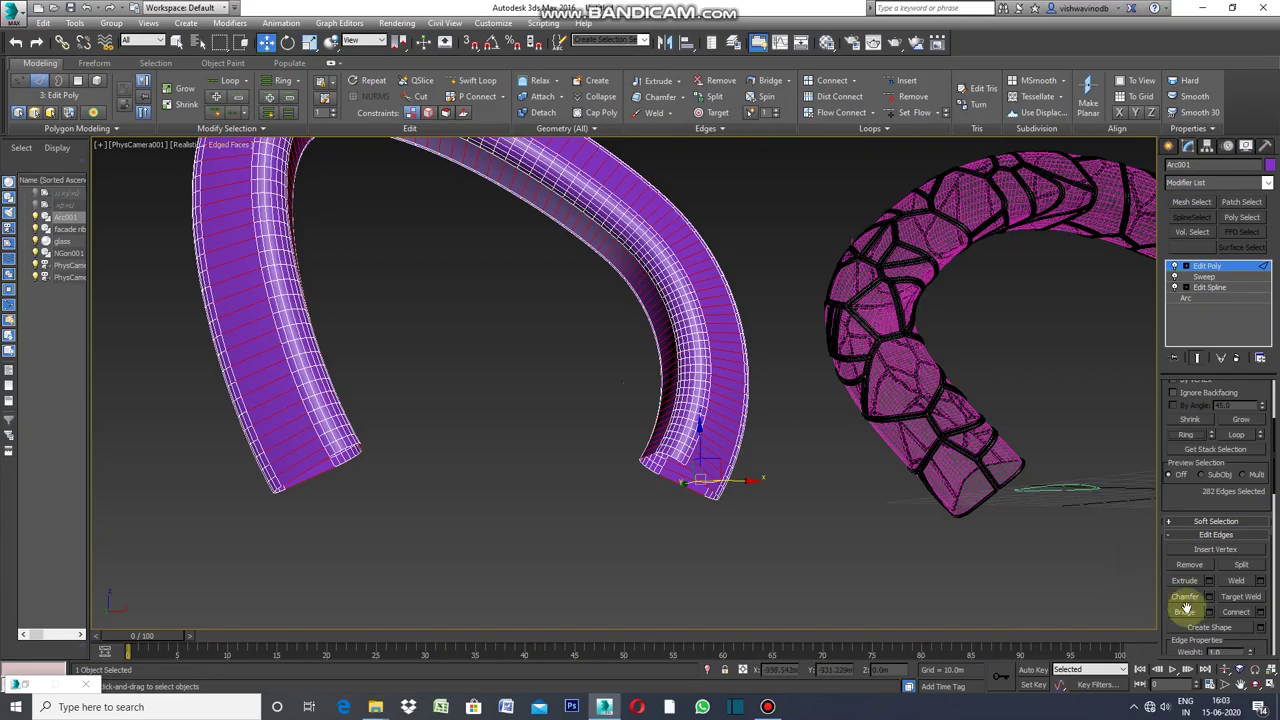
left_click(1259, 614)
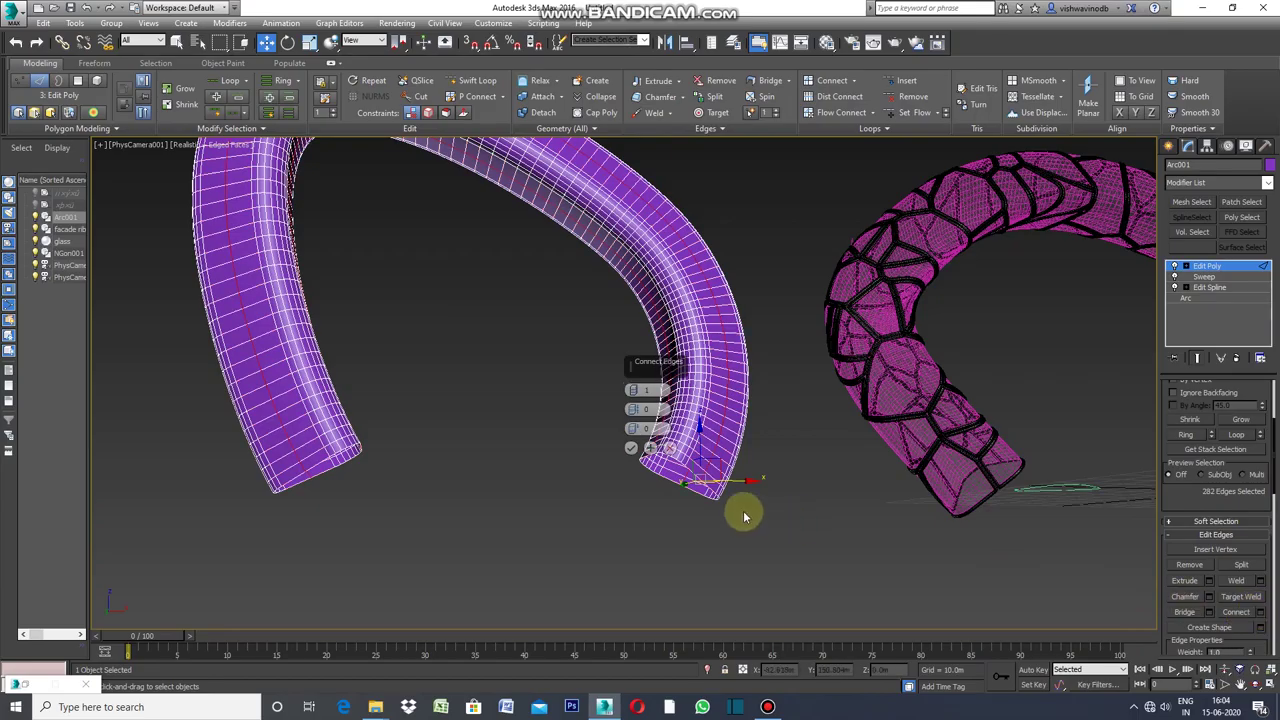
left_click(1225, 685)
mouse_move(753, 476)
left_mouse_down()
mouse_move(757, 429)
mouse_move(820, 549)
left_mouse_up()
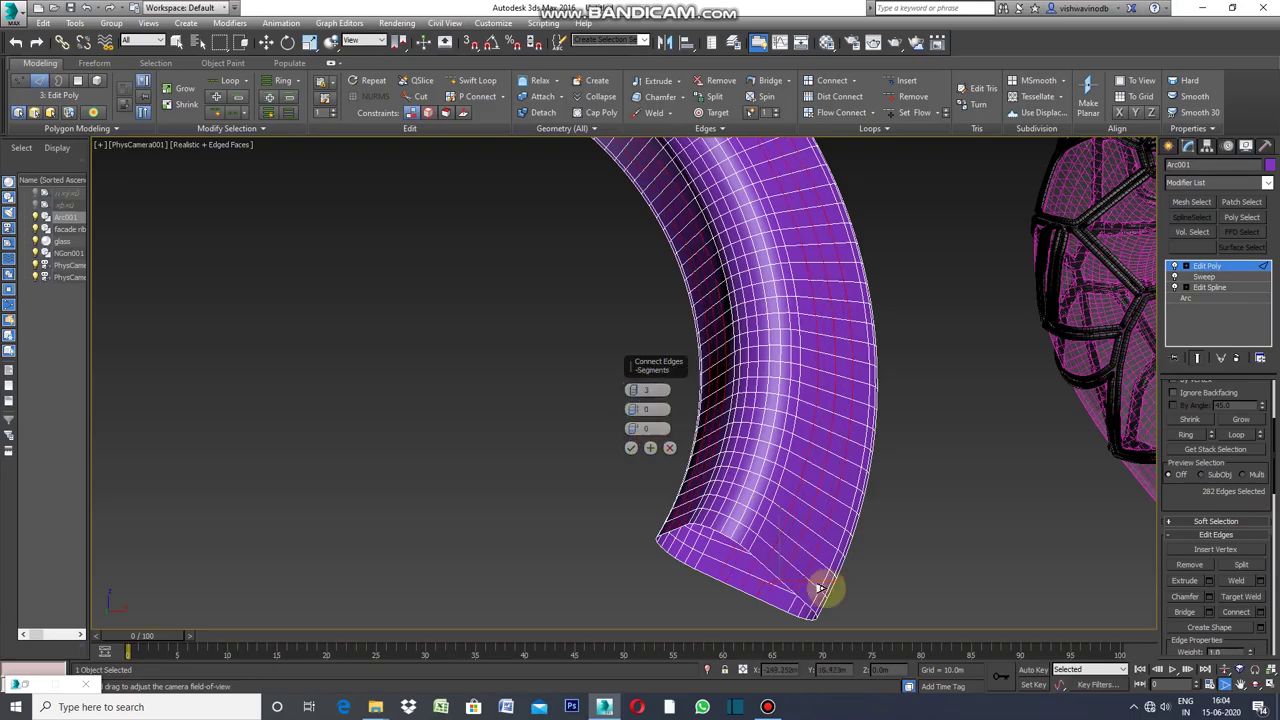
left_click_drag(634, 393, 636, 392)
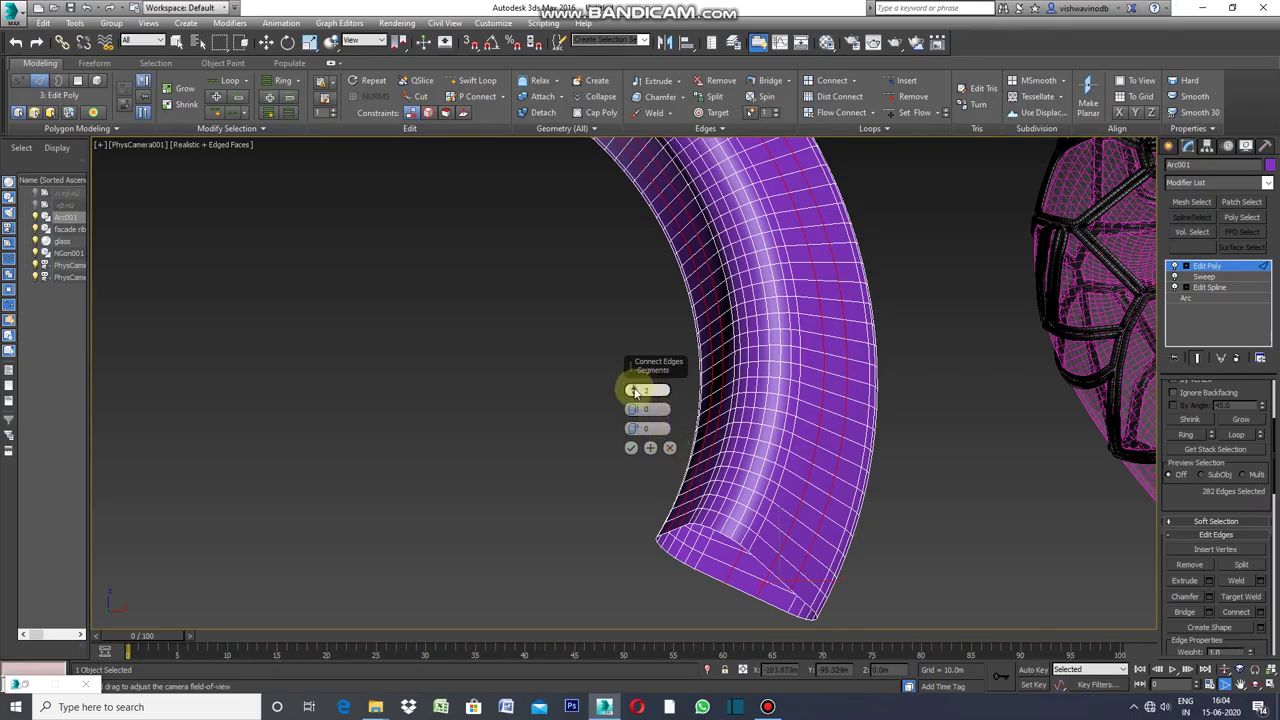
left_click_drag(634, 393, 634, 390)
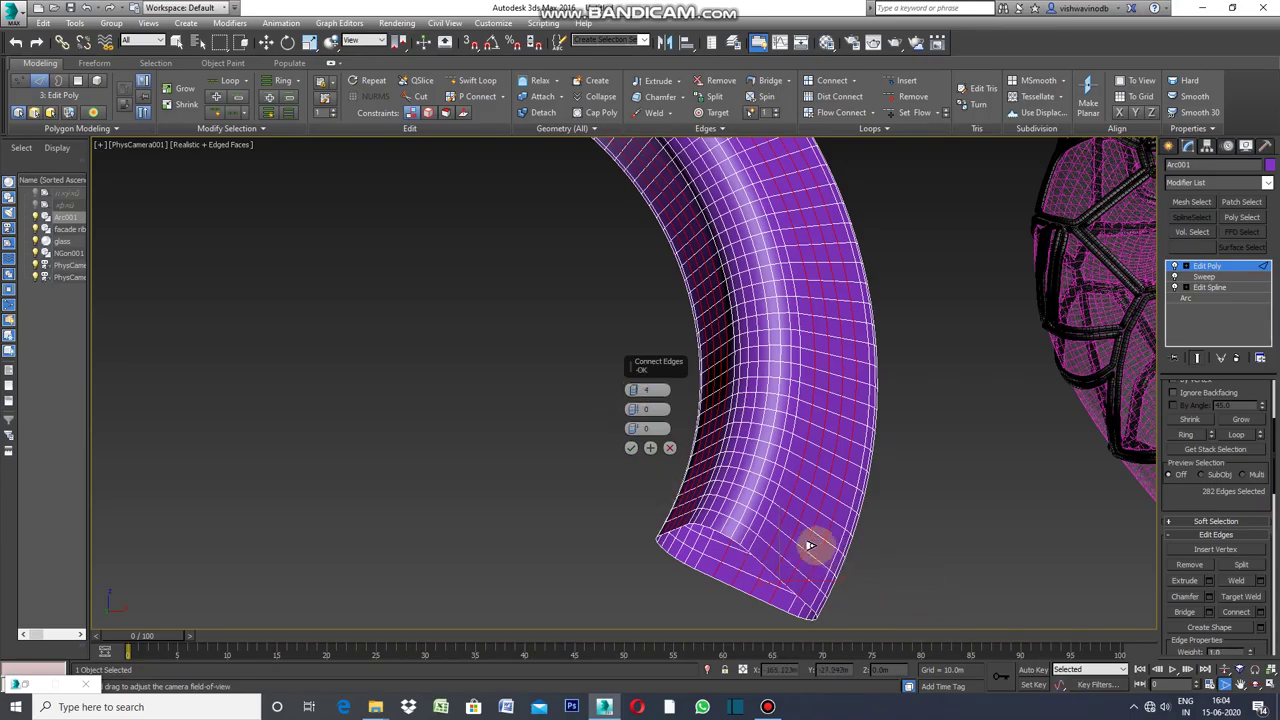
left_click(631, 449)
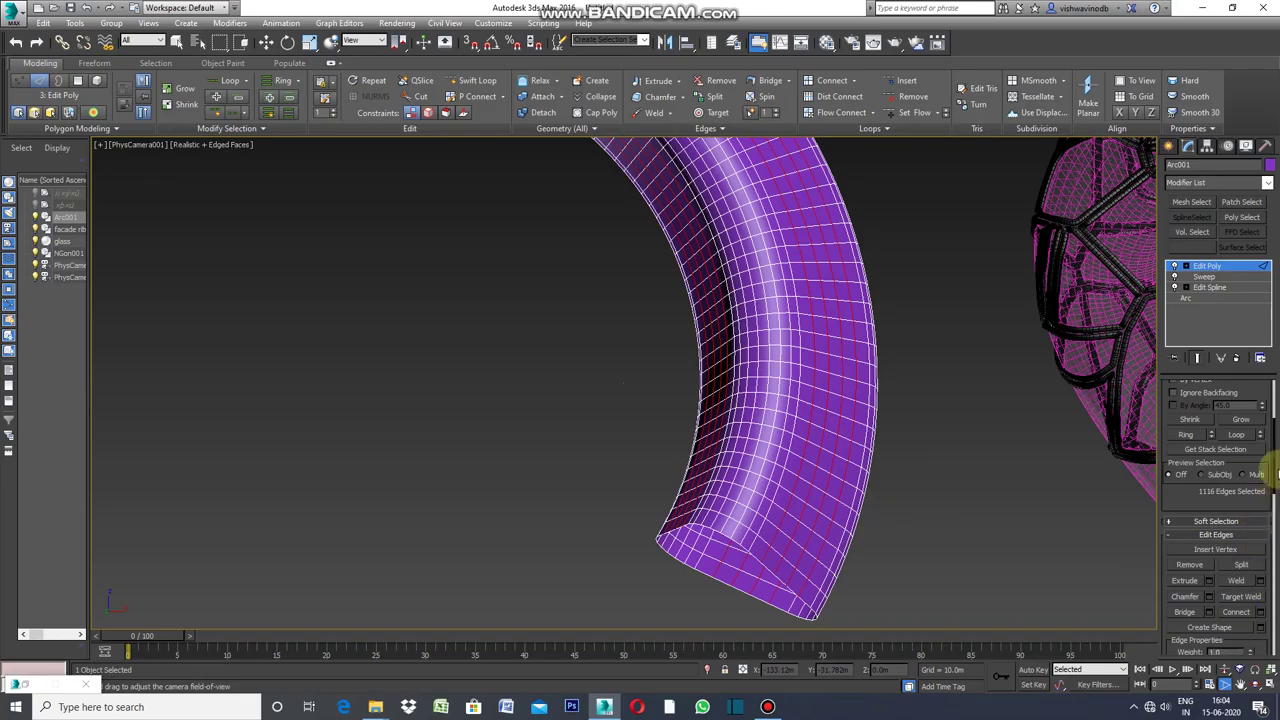
scroll(1272, 445, "up", 2)
scroll(1265, 440, "up", 1)
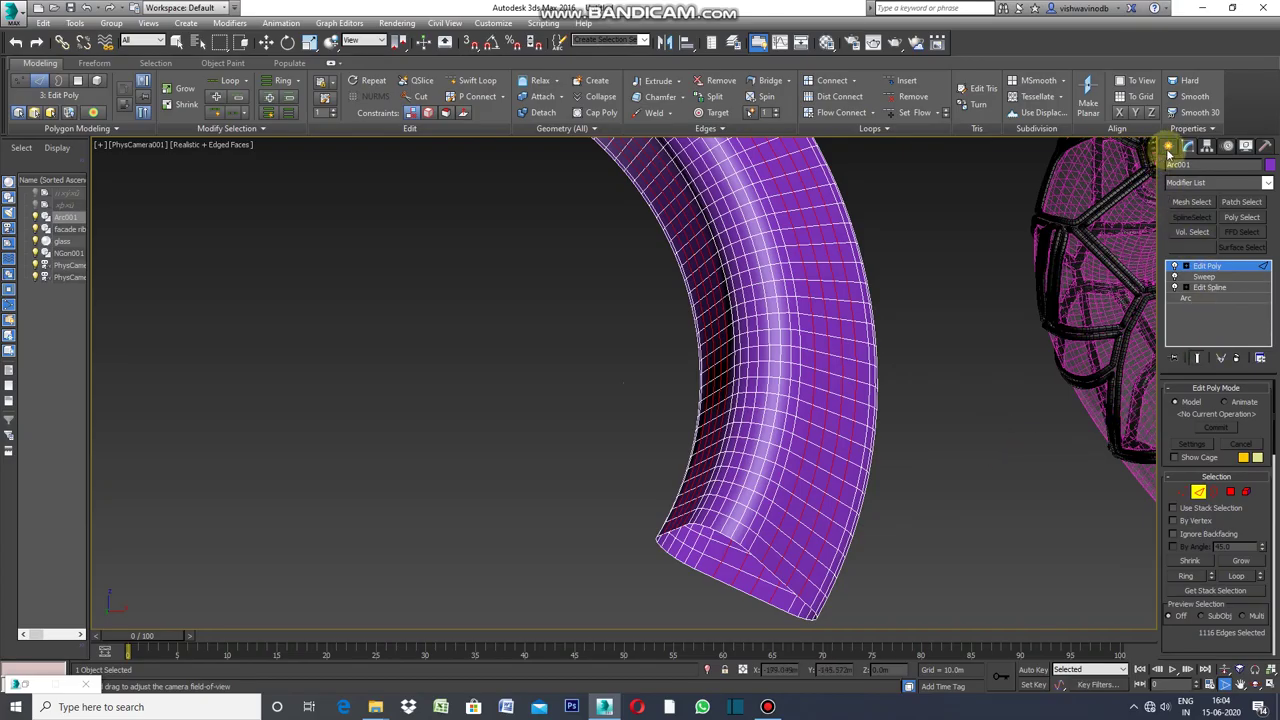
Step: Add a VoroFrag modifier to Arc001 and set its Number of chunks to 80
left_click(1169, 147)
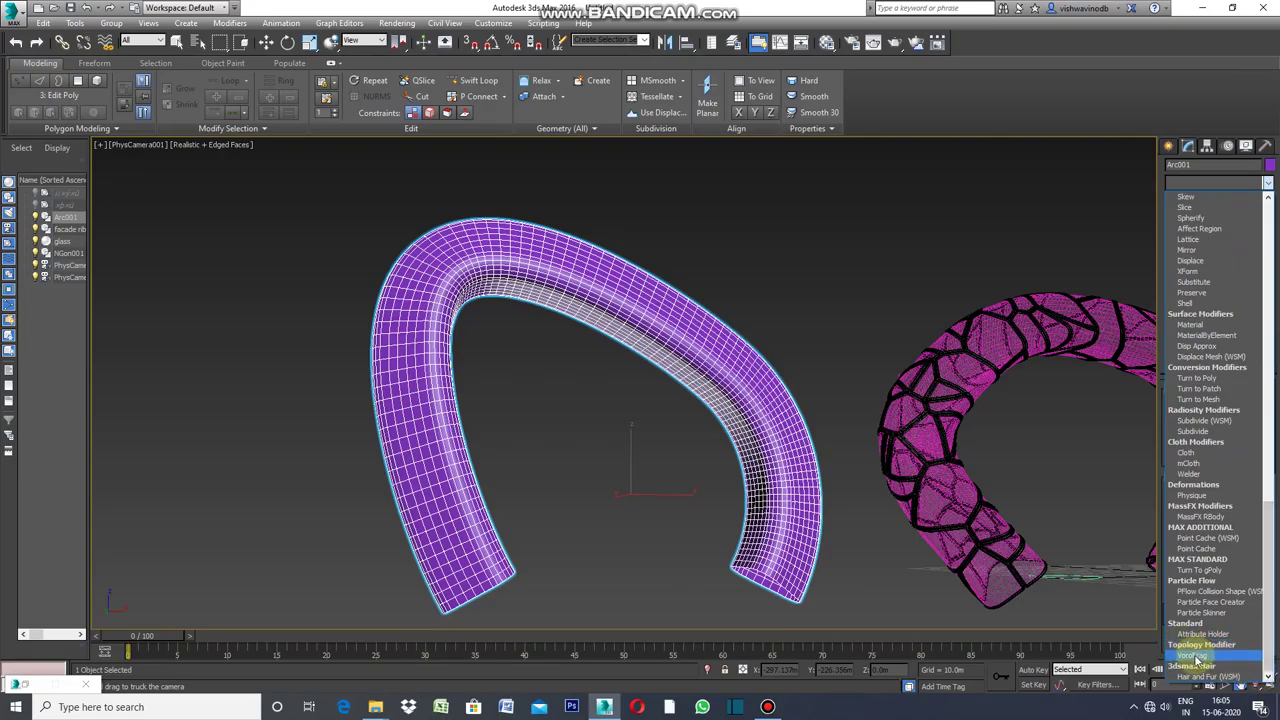
left_click(1195, 655)
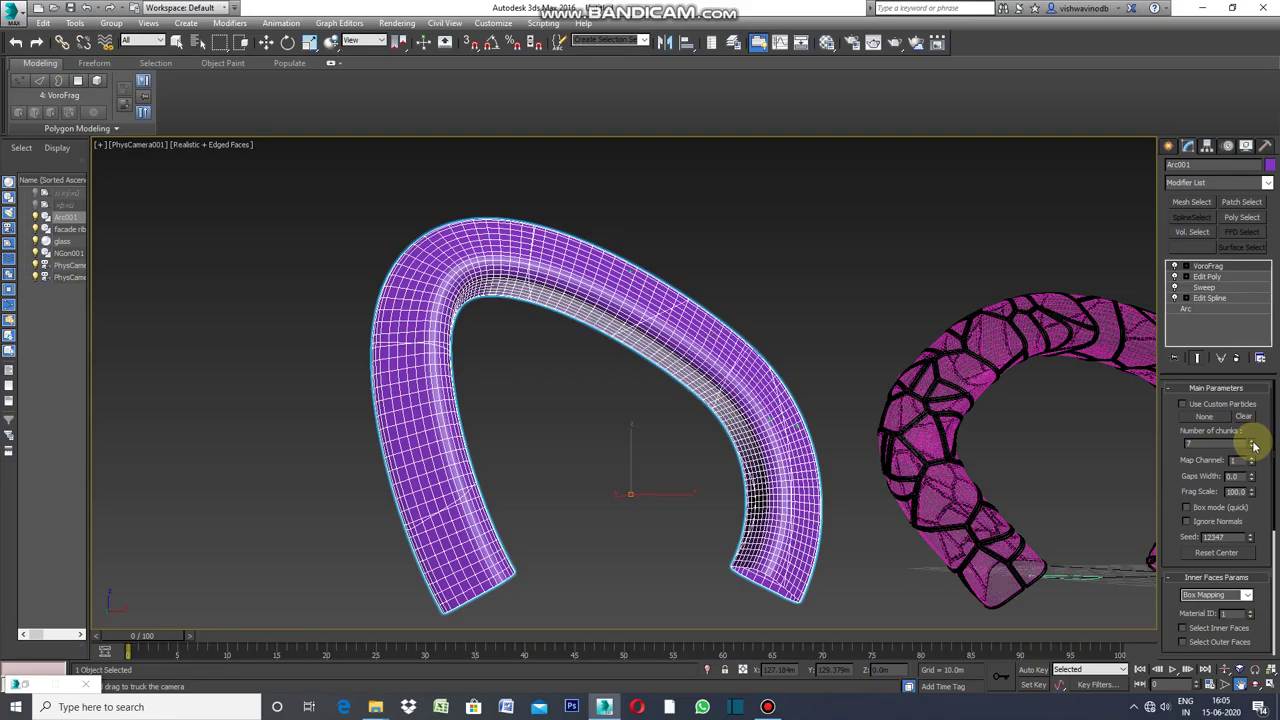
left_click(1252, 441)
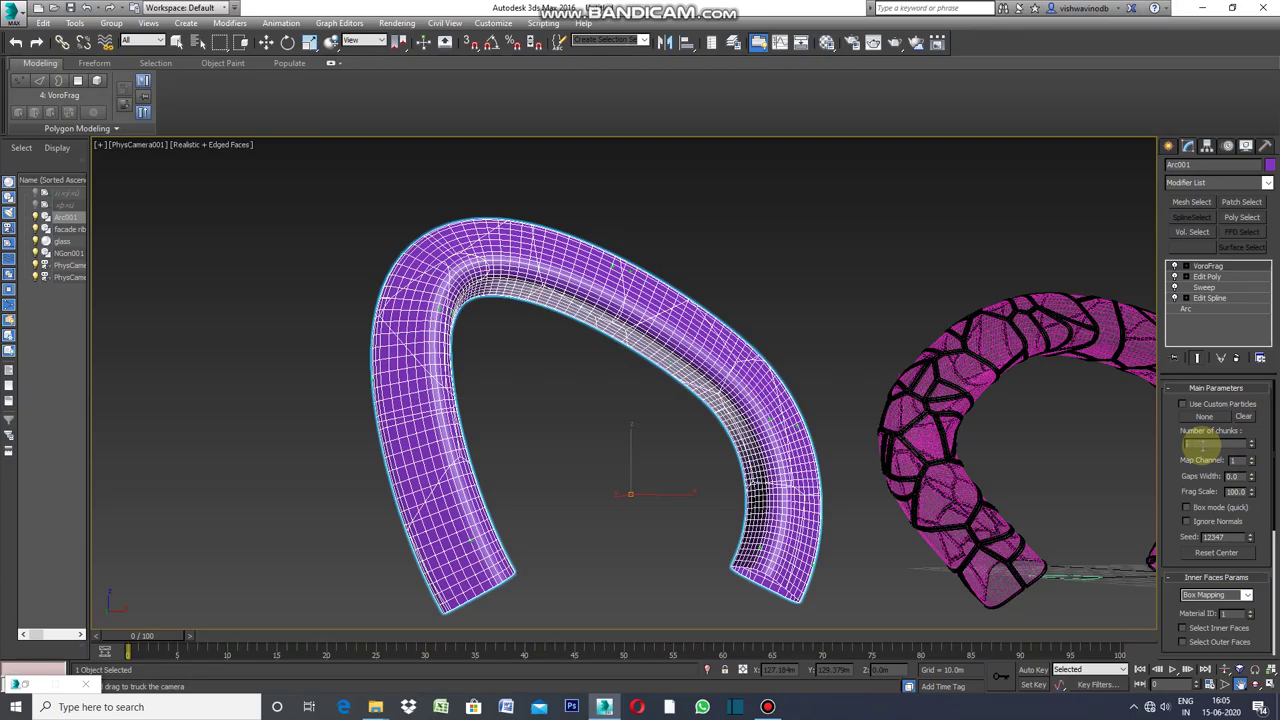
type("8")
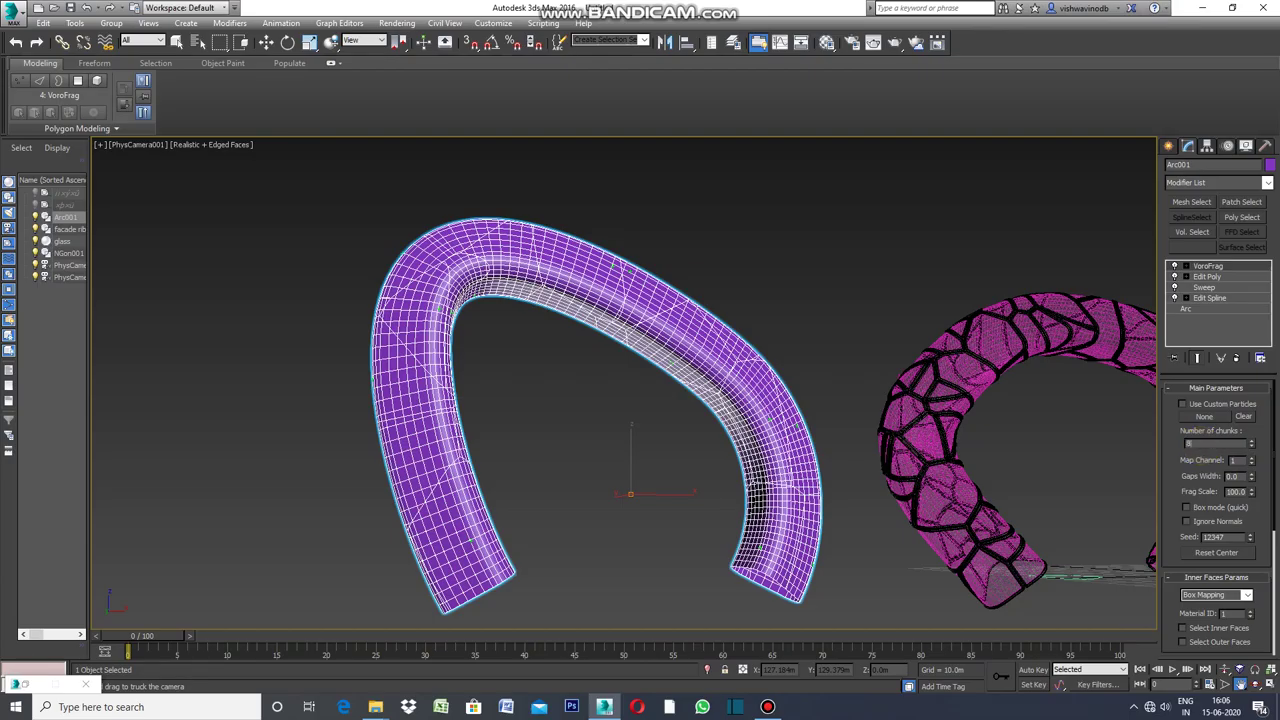
left_click(1201, 445)
key("Return")
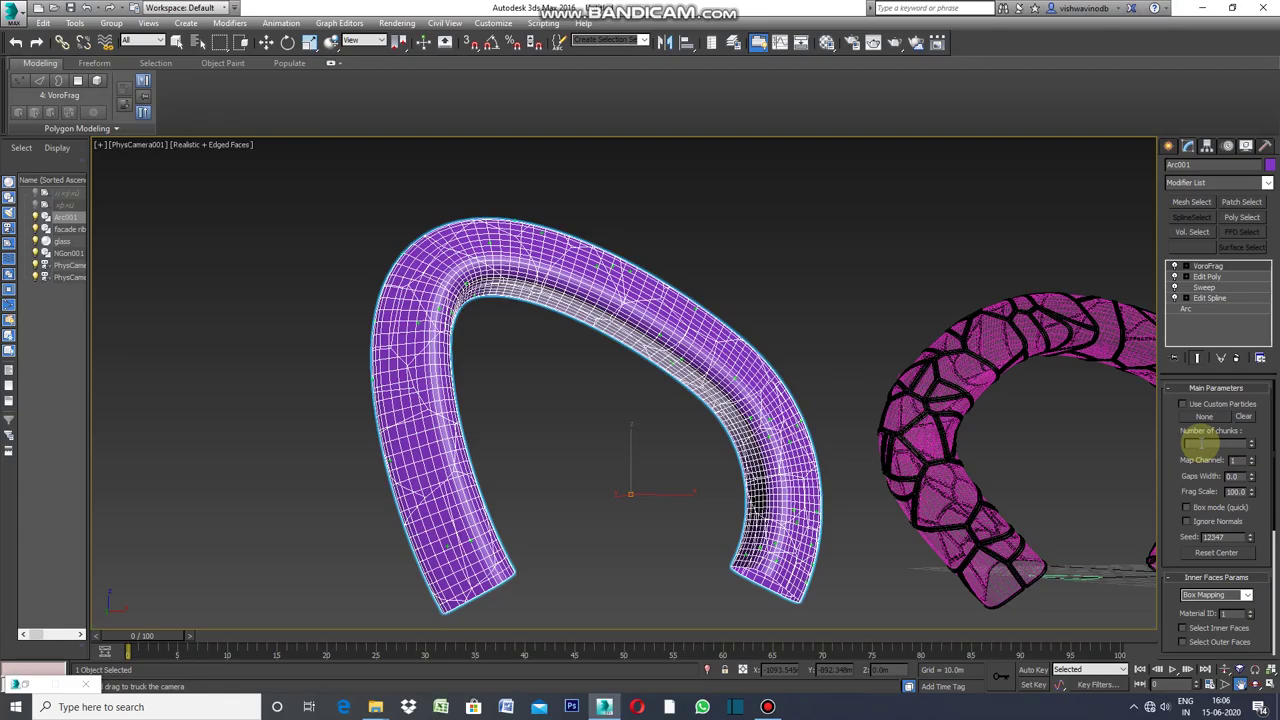
Step: Set VoroFrag's chunk count to 250, then lower it to 150
left_click(1200, 443)
left_click(1193, 443)
key("Return")
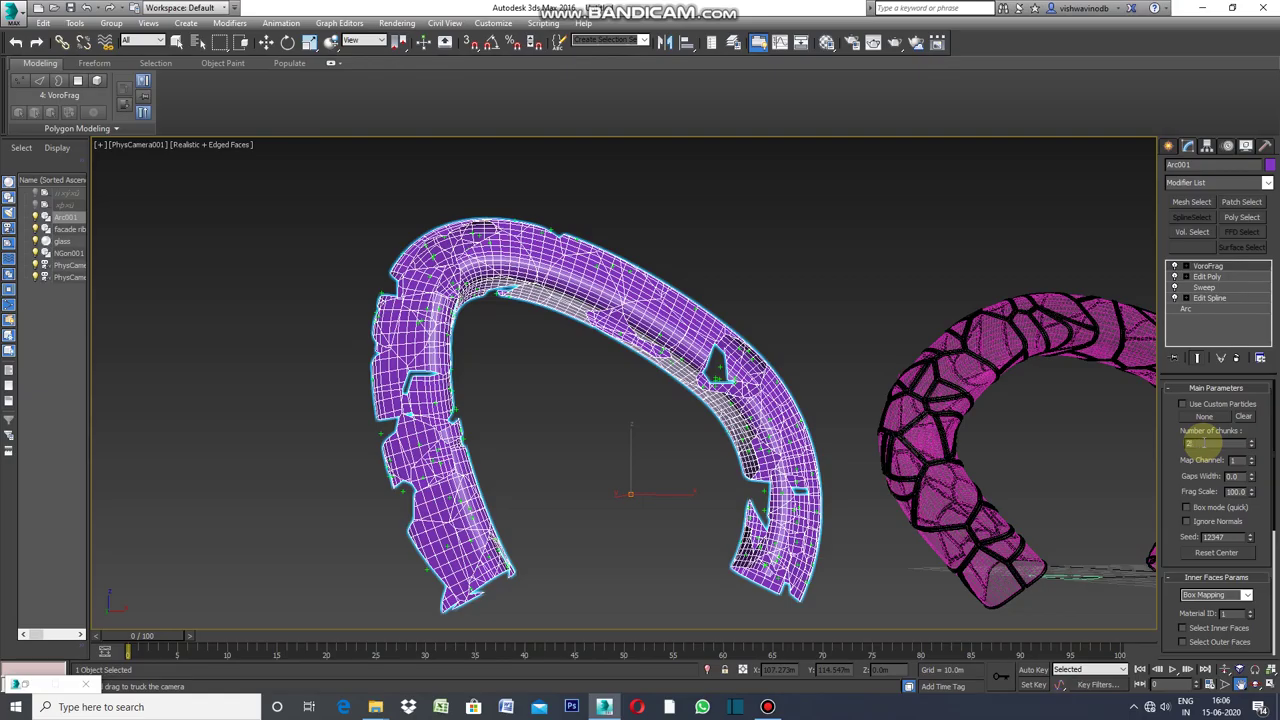
left_click(1203, 442)
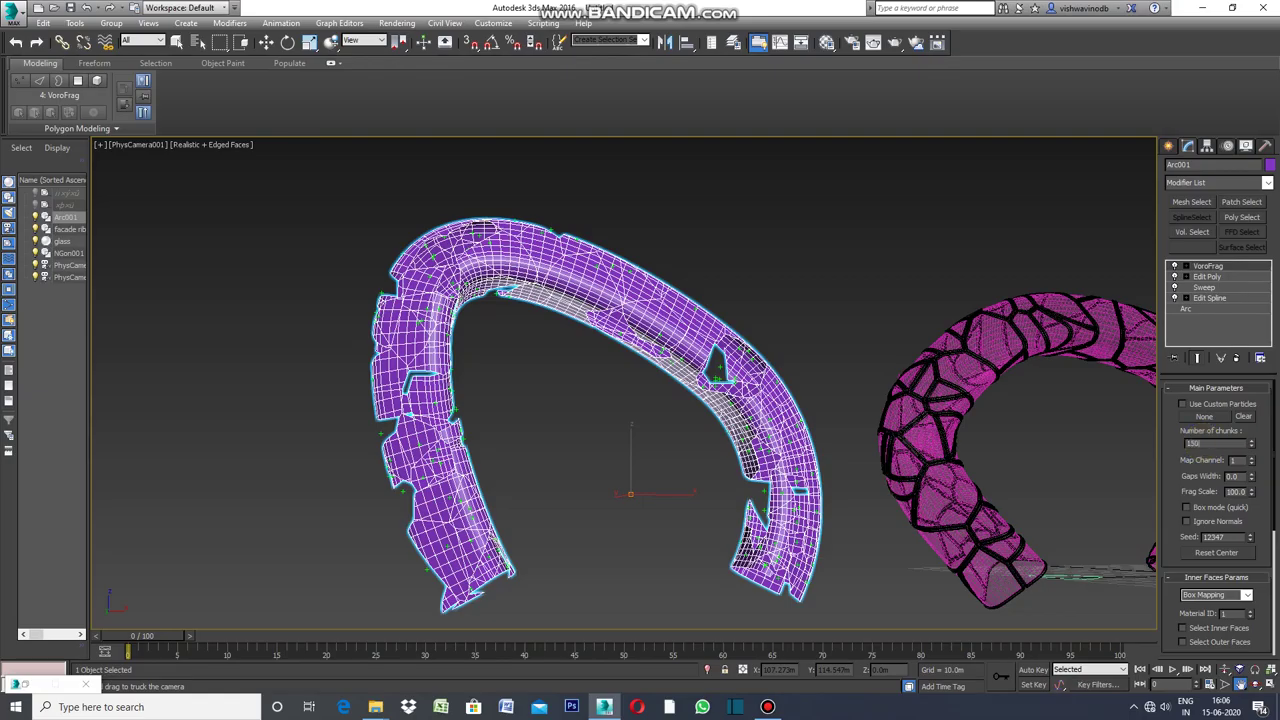
double_click(1203, 442)
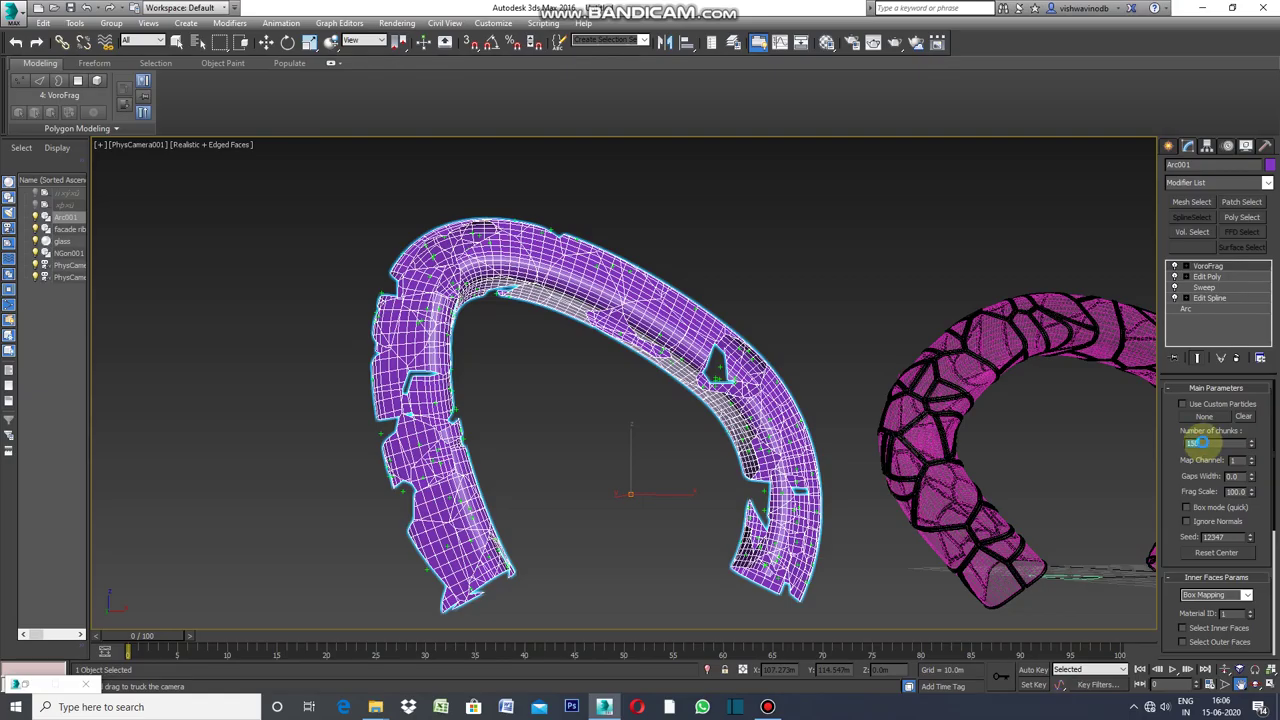
key("Return")
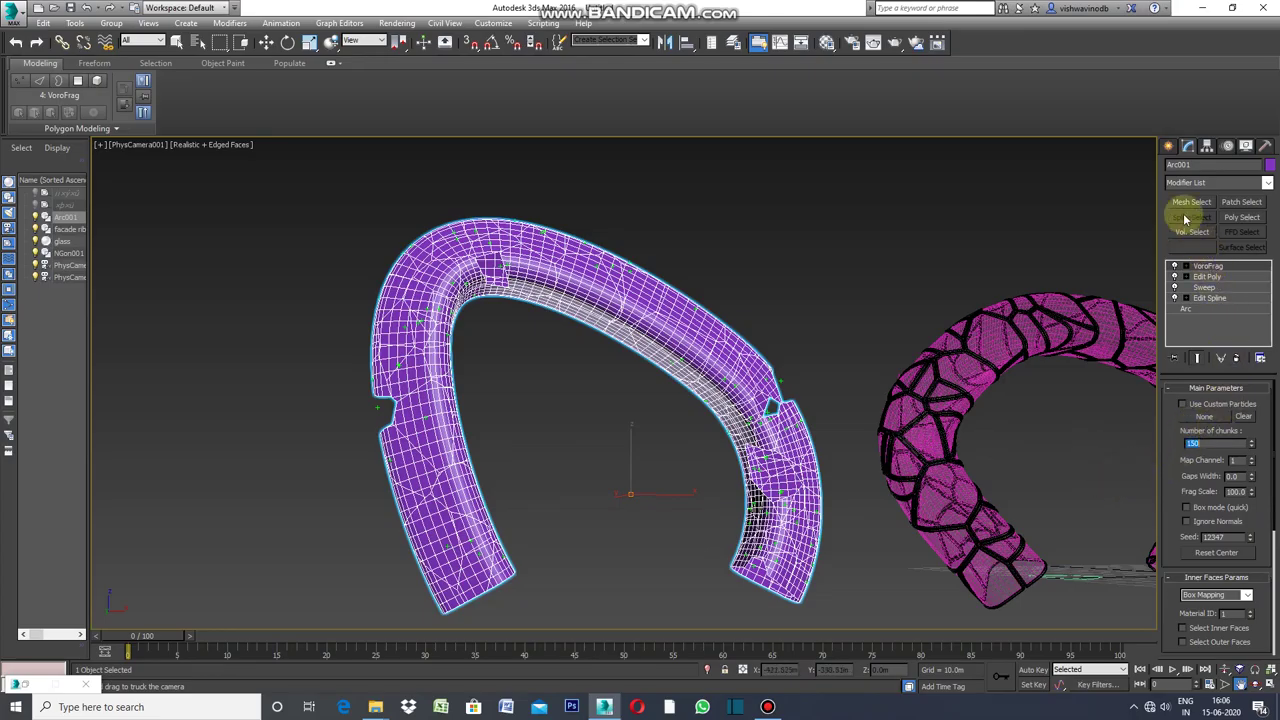
Step: Select the Edit Poly level below VoroFrag in Arc001's modifier stack
left_click(1170, 148)
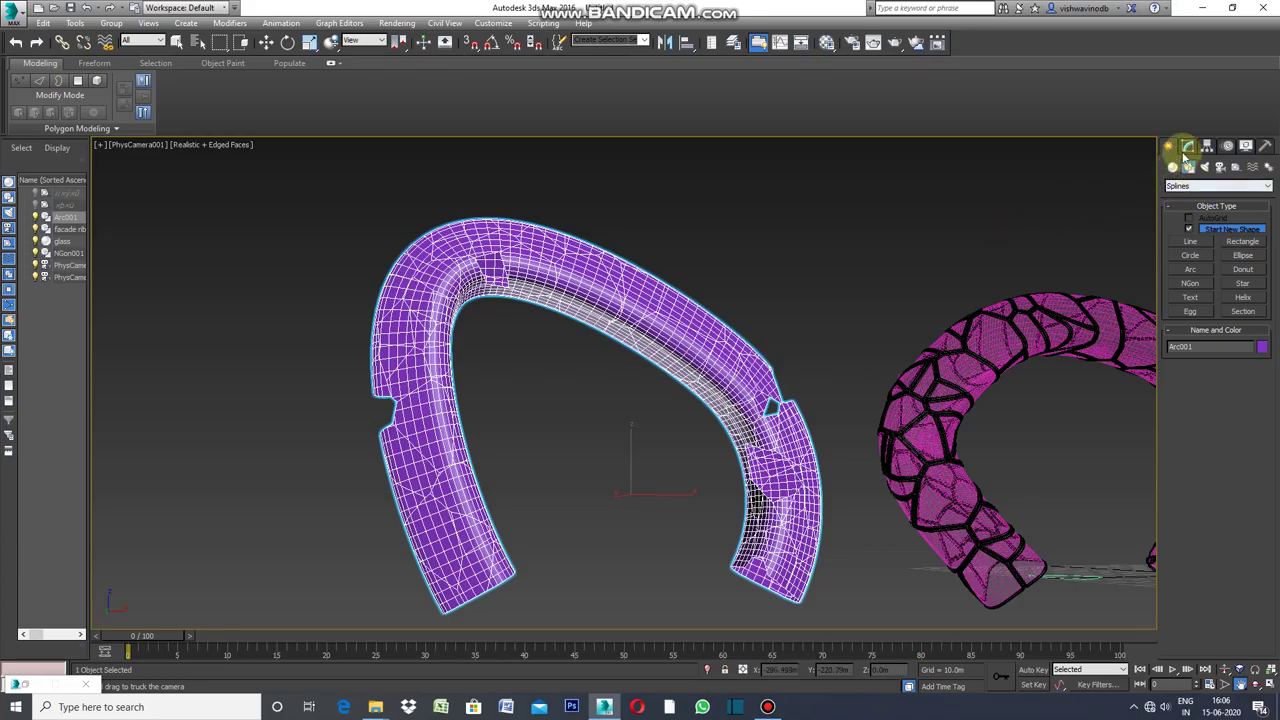
left_click(1190, 148)
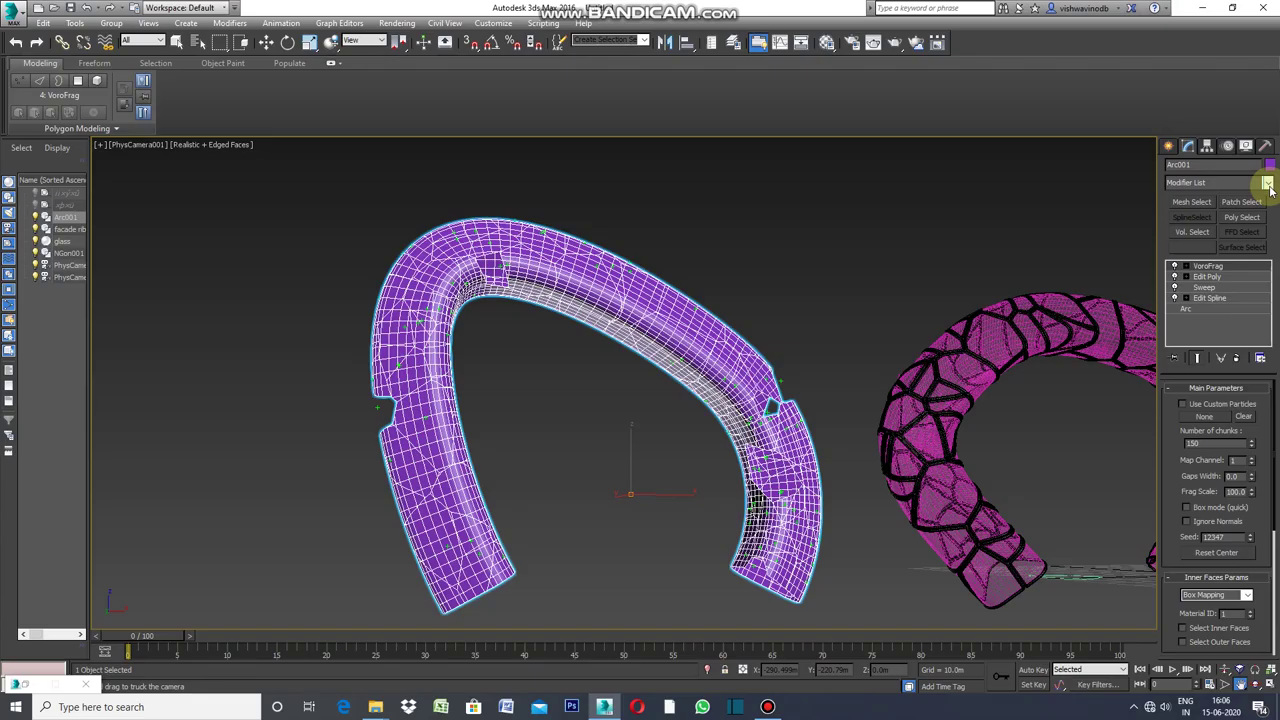
left_click(1210, 277)
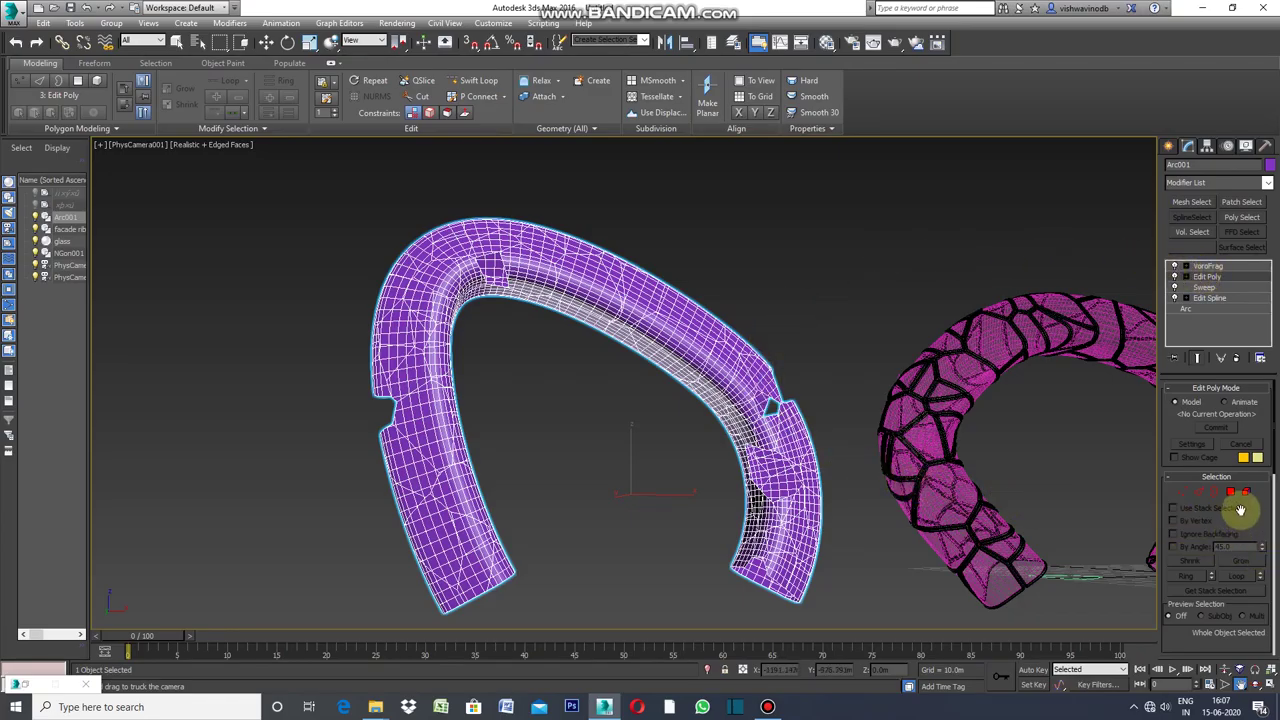
left_click(1245, 492)
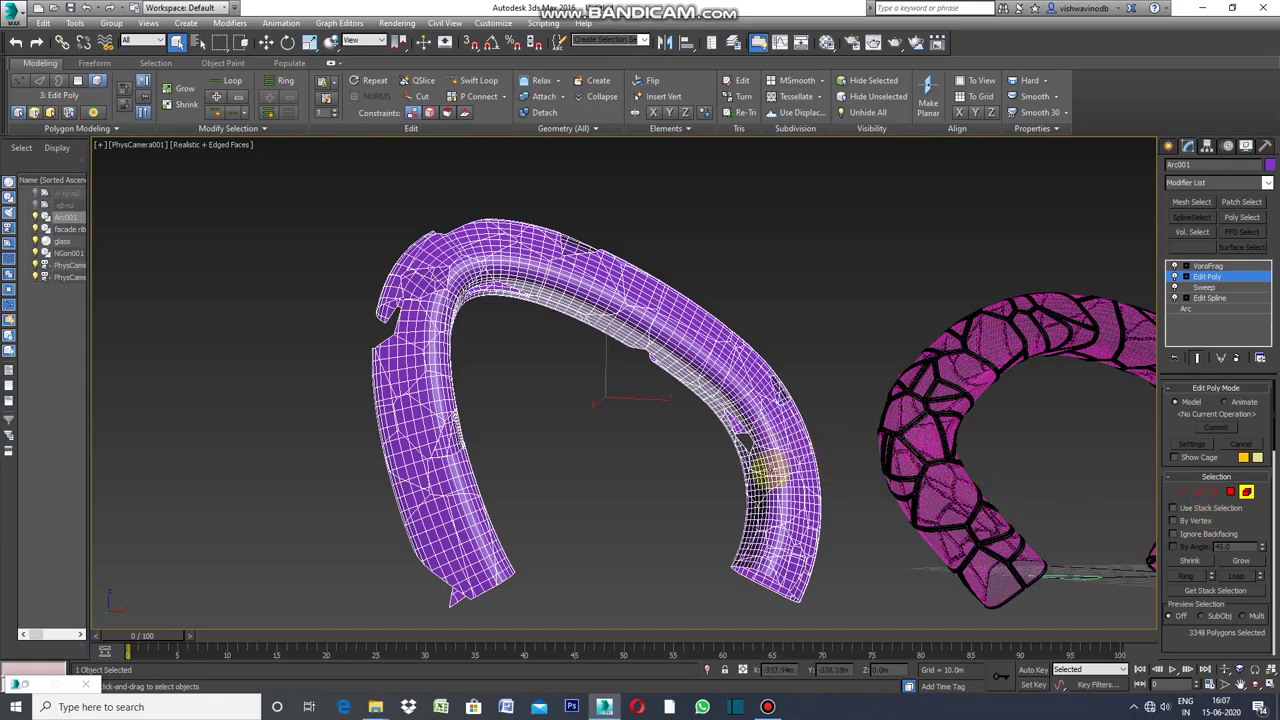
left_click(1226, 686)
mouse_move(829, 549)
left_mouse_down()
mouse_move(823, 471)
mouse_move(829, 486)
left_mouse_up()
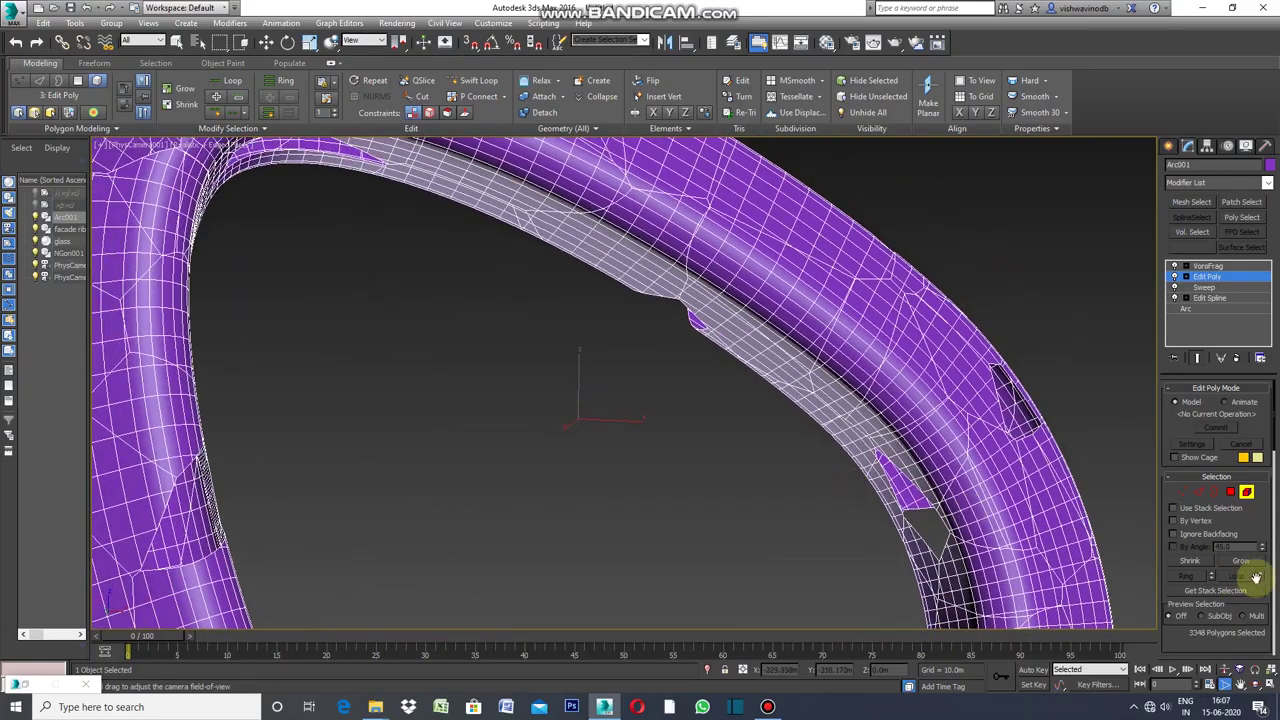
left_click(1230, 491)
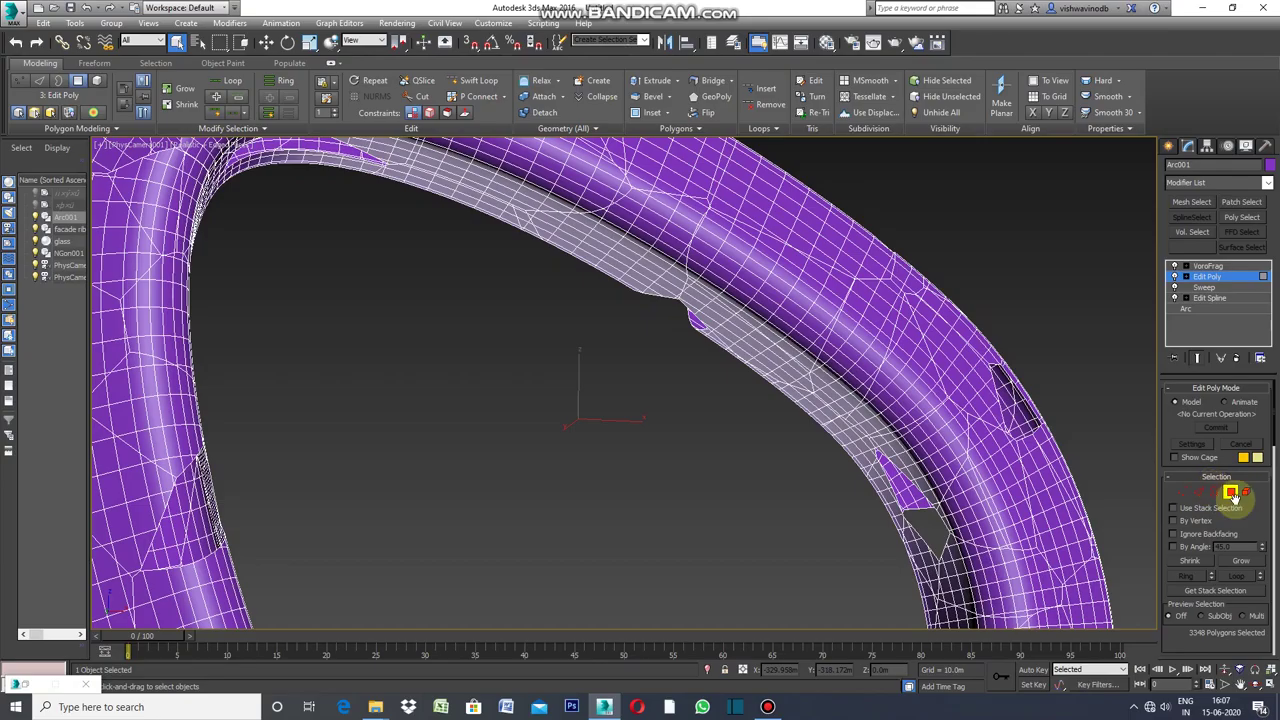
left_click(1246, 491)
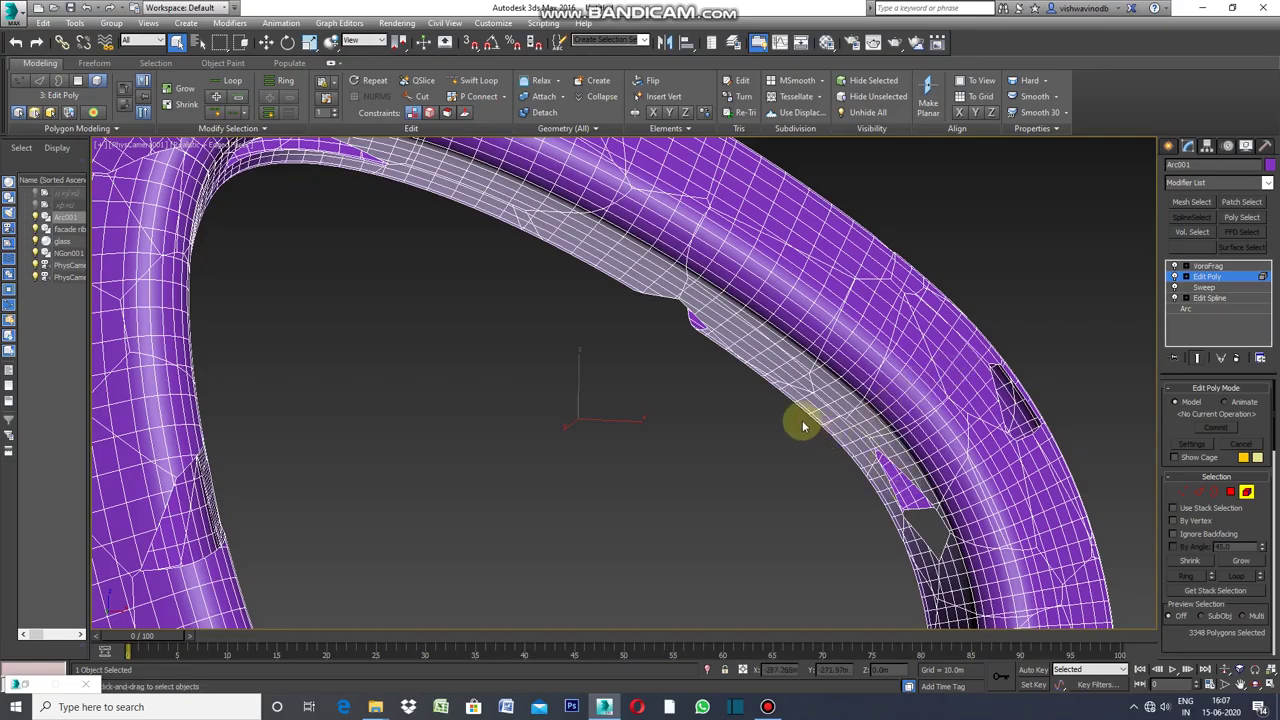
left_click(1169, 146)
left_click(1188, 167)
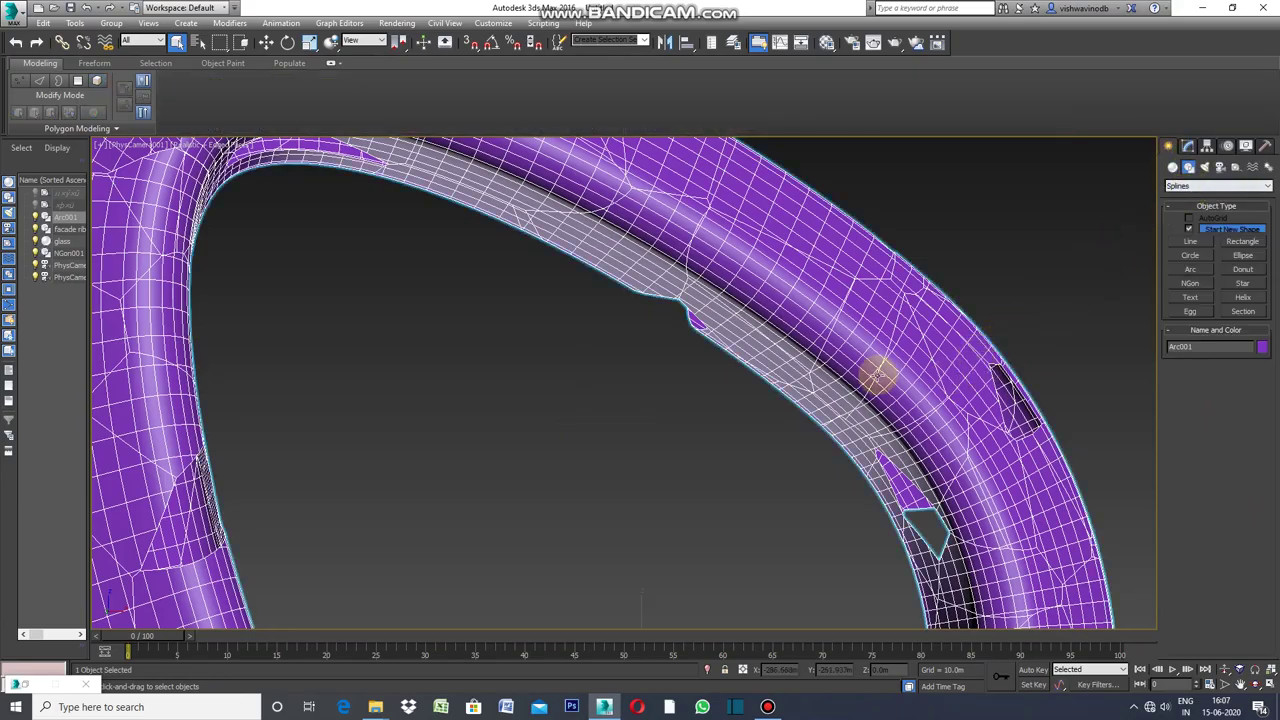
left_click(1077, 408)
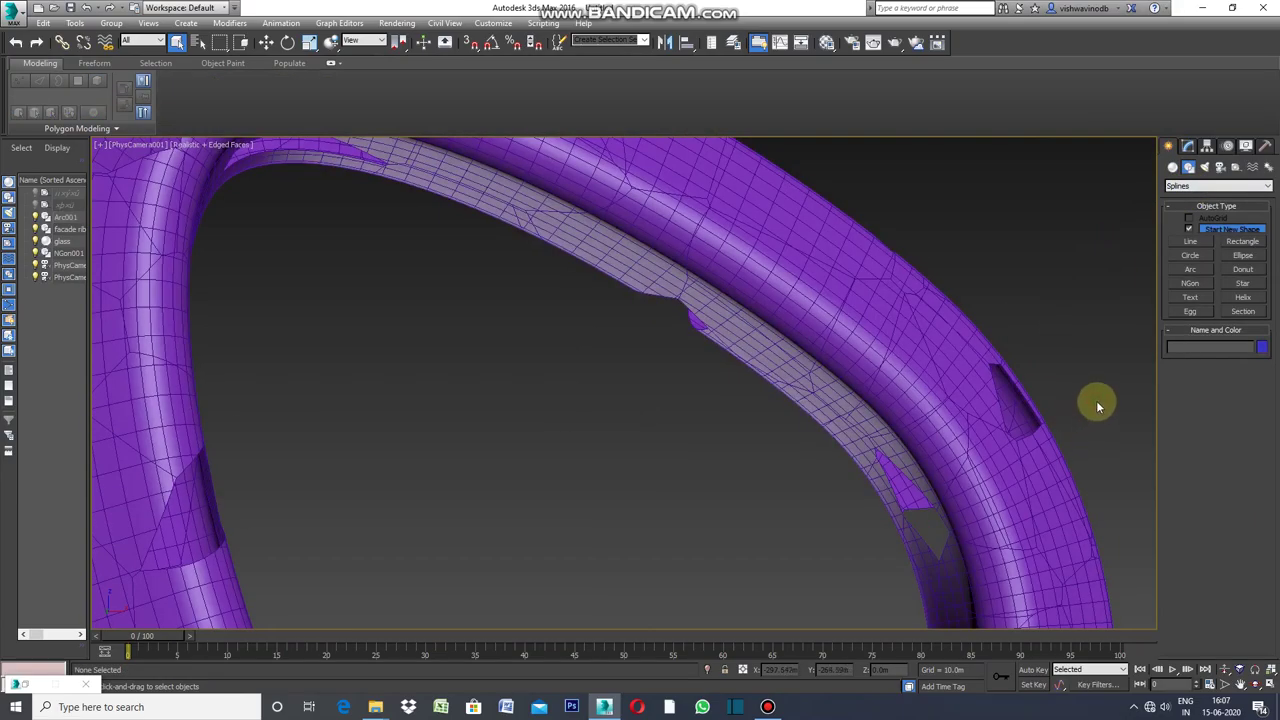
left_click(924, 377)
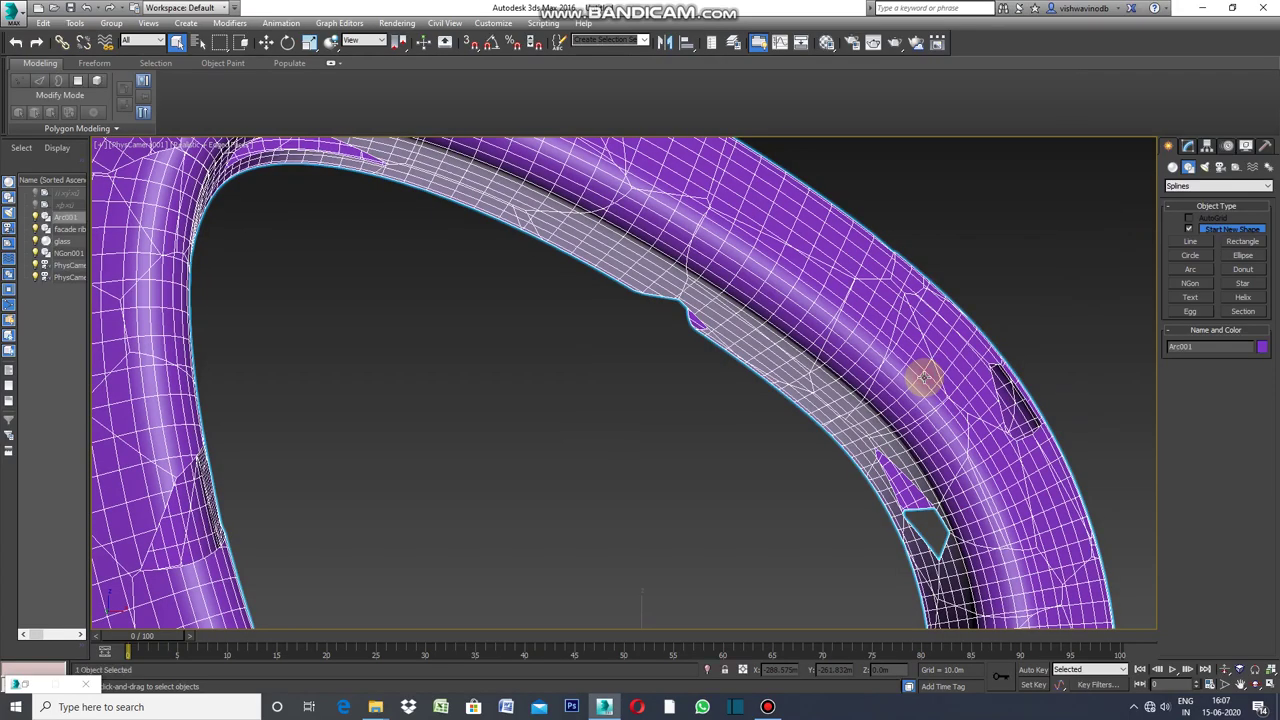
left_click(1188, 146)
Step: Add a second Edit Poly above VoroFrag and select a few element patches on the arch
left_click(1267, 185)
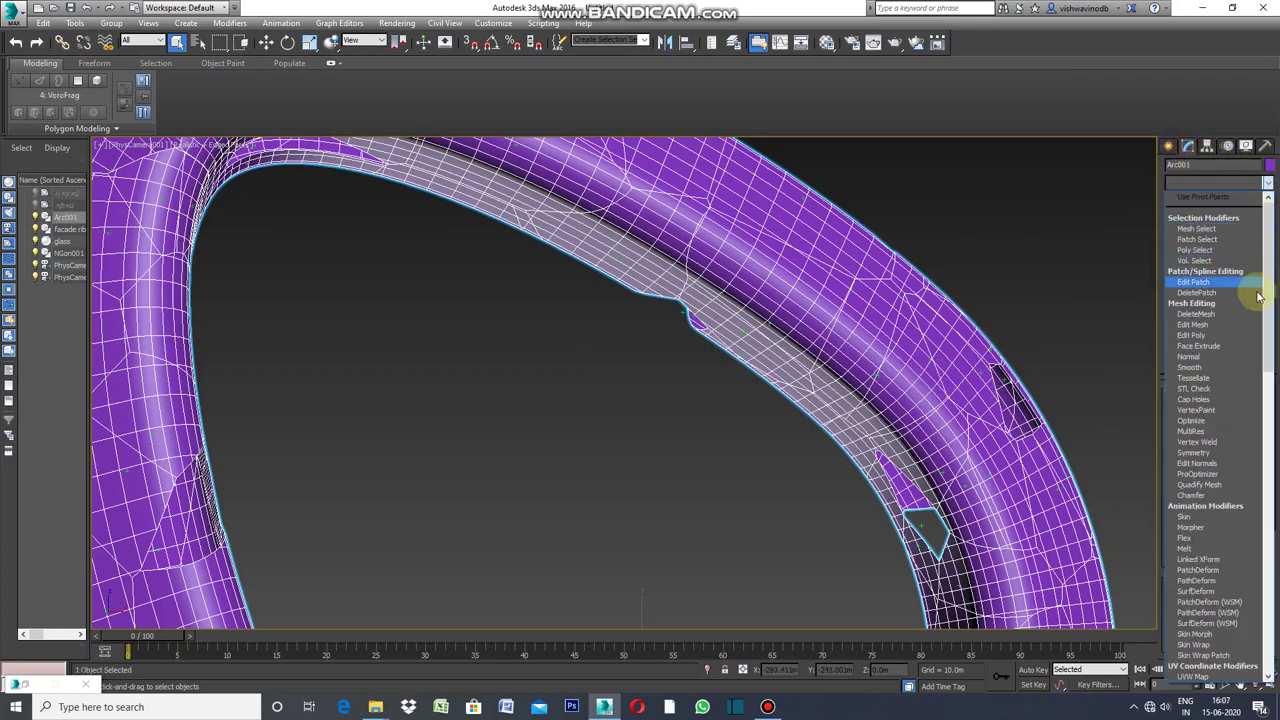
left_click(1200, 336)
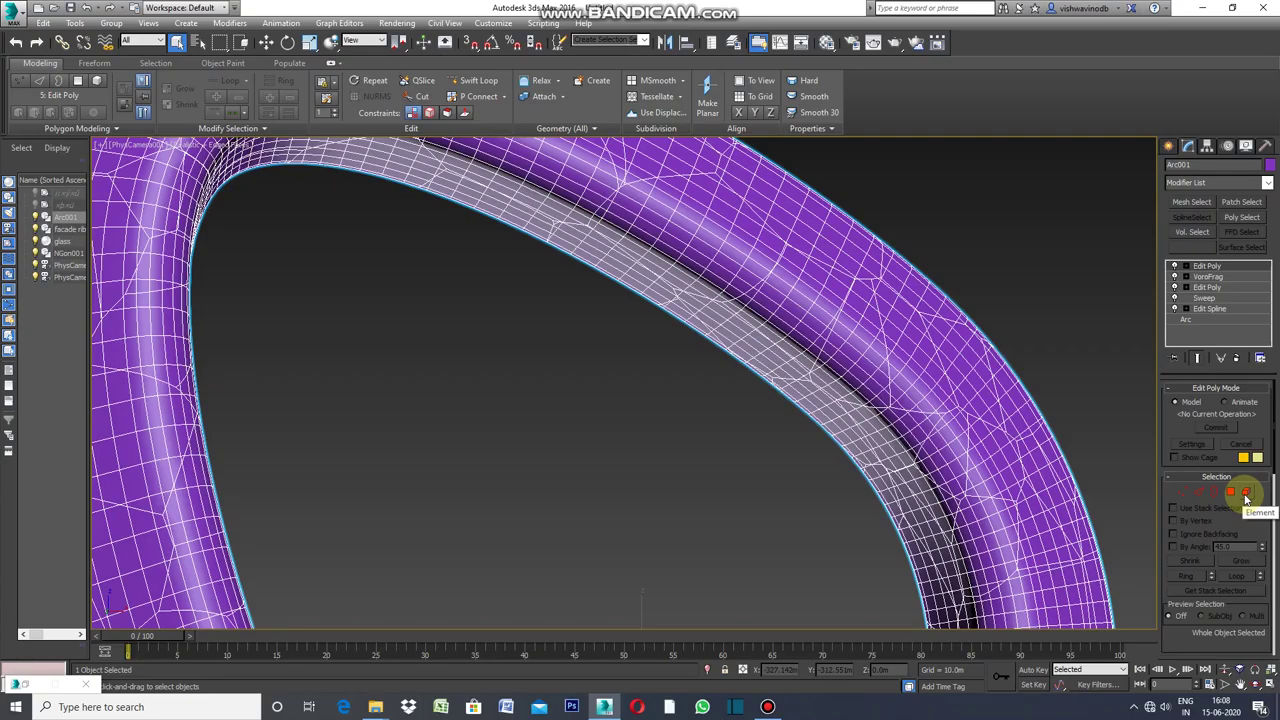
left_click(1246, 493)
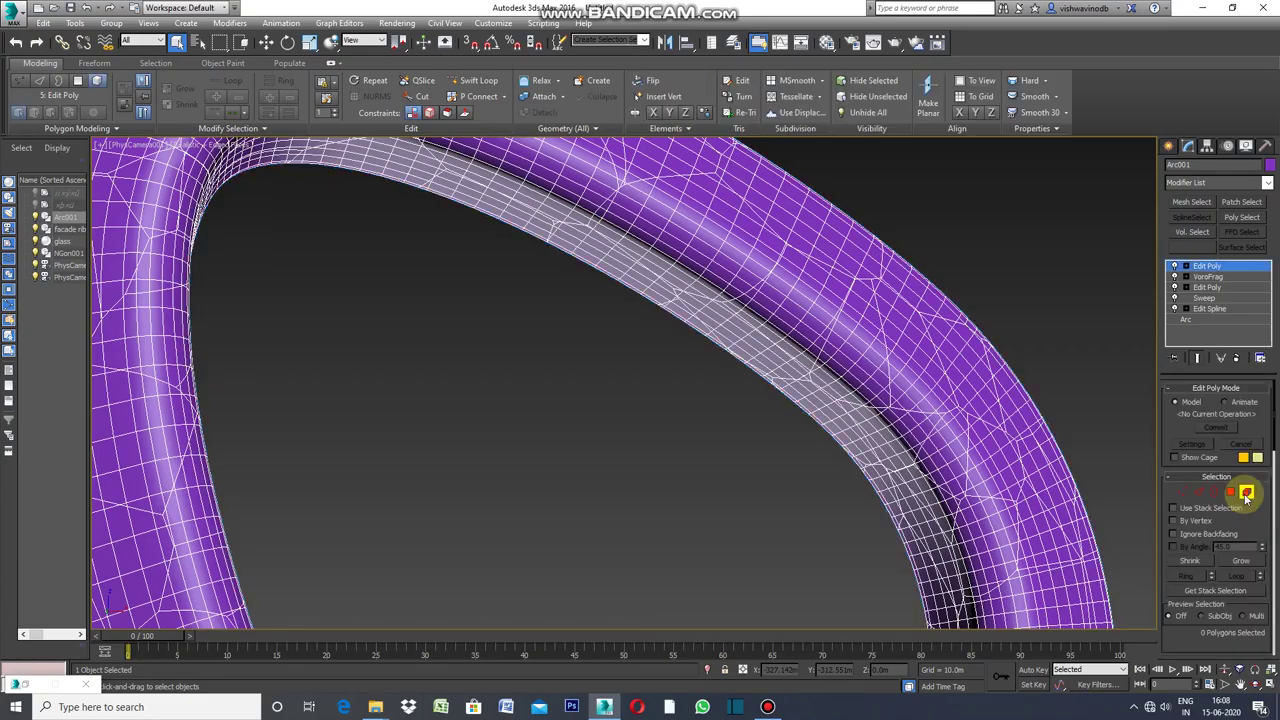
left_click(975, 393)
left_click(797, 297)
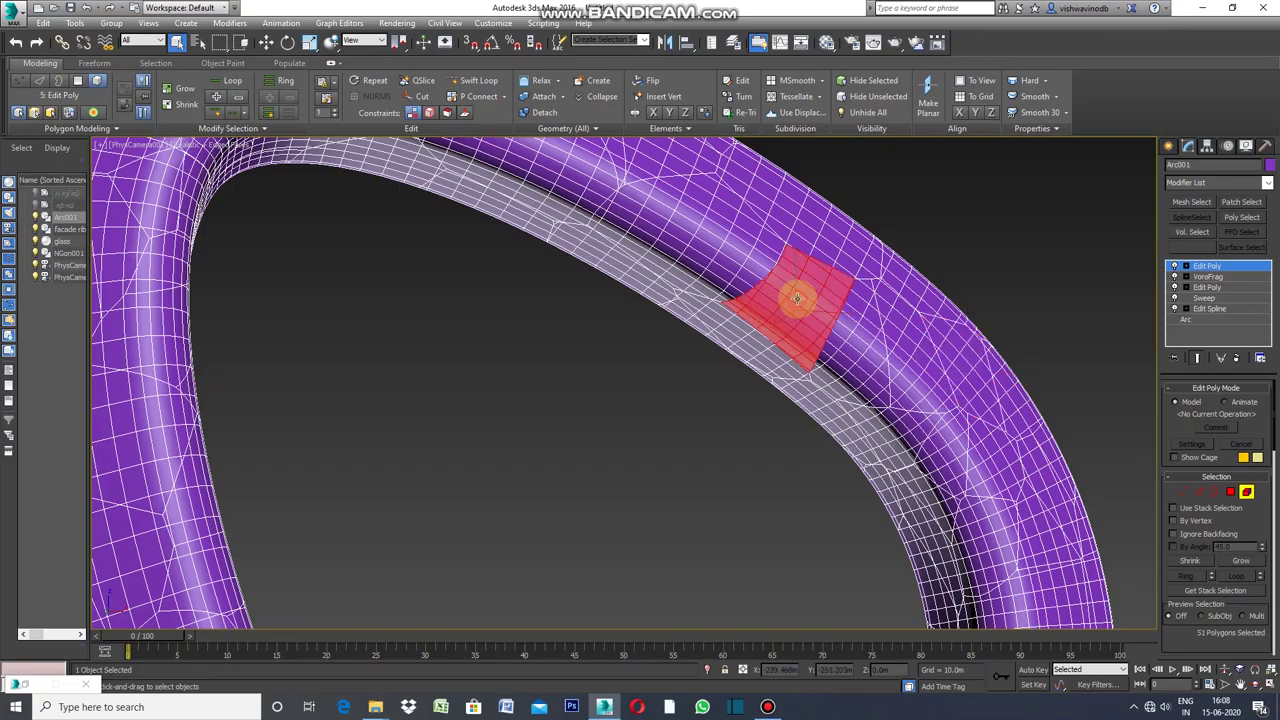
left_click(806, 249)
left_click(729, 249)
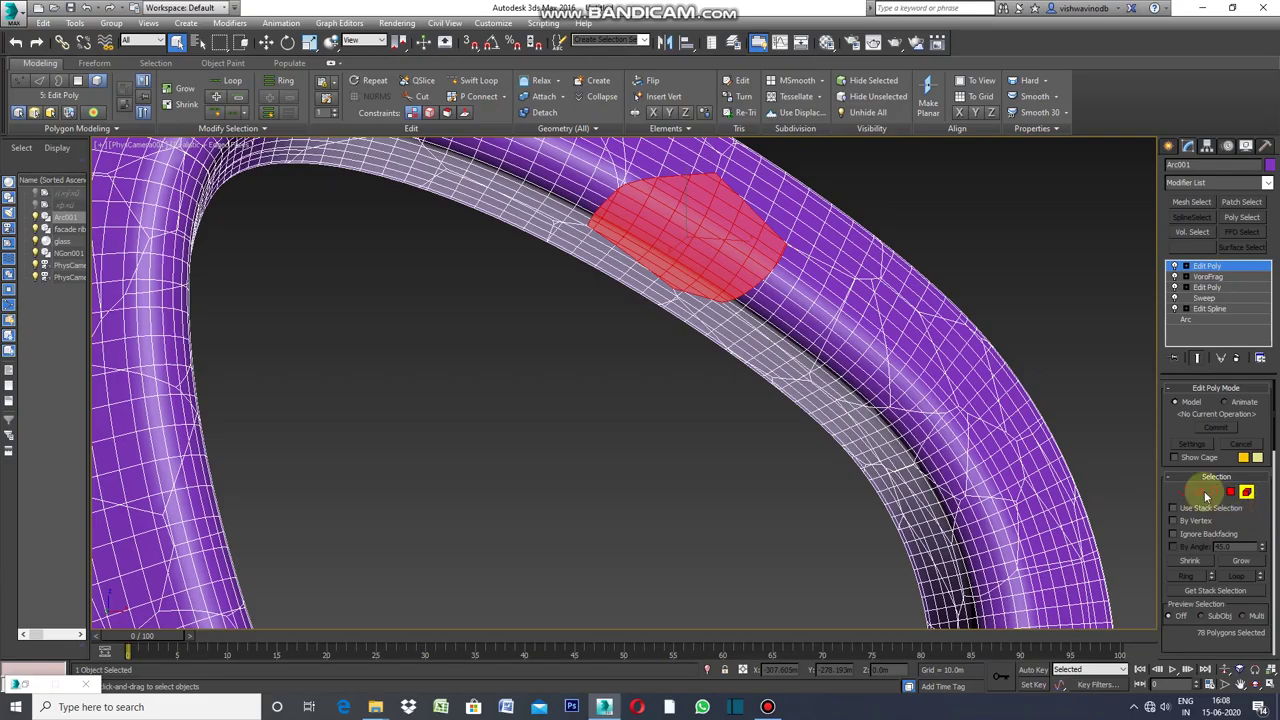
Step: Select all 5302 polygons at Polygon level and widen the camera FOV to frame the whole arch
left_click(1230, 492)
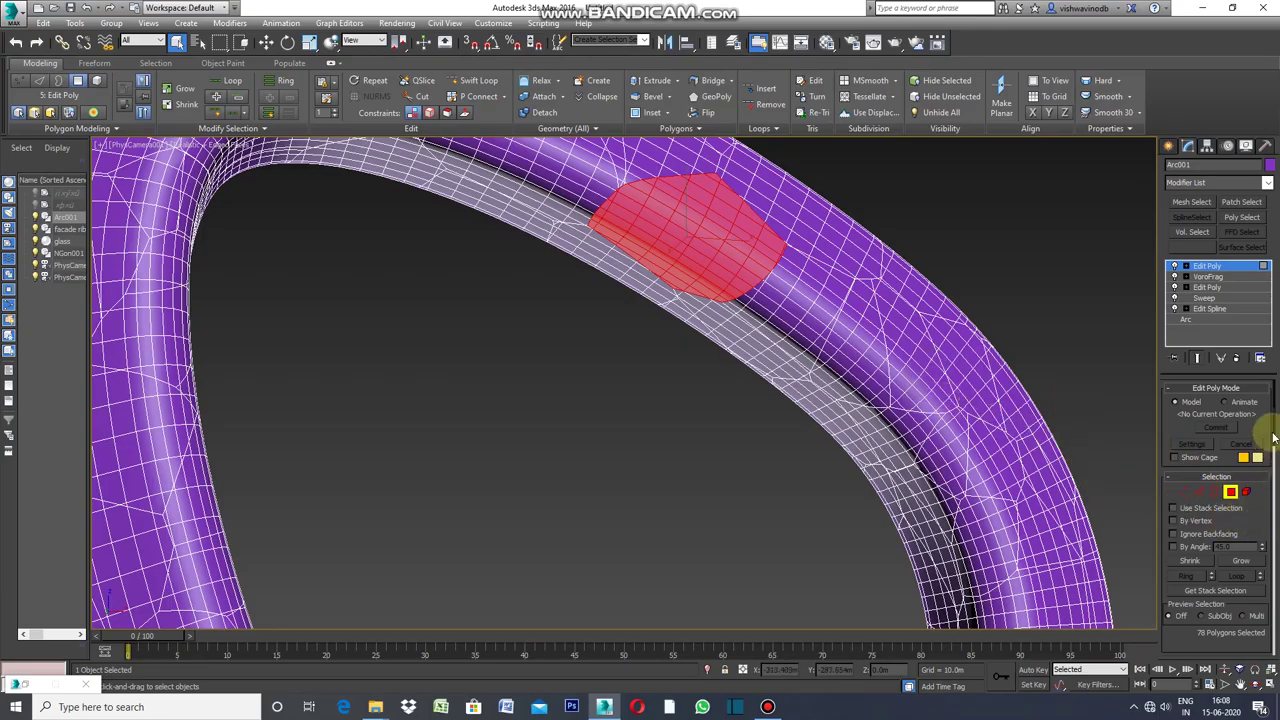
scroll(1275, 432, "down", 2)
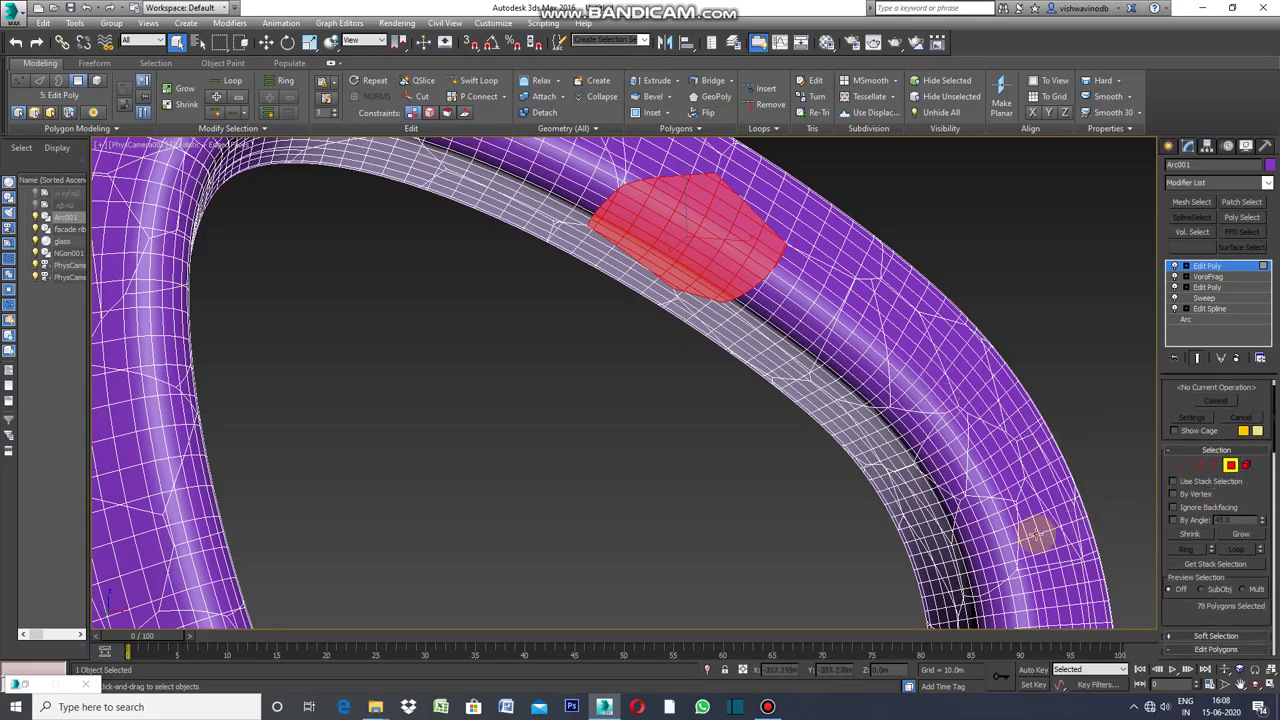
key("ctrl+a")
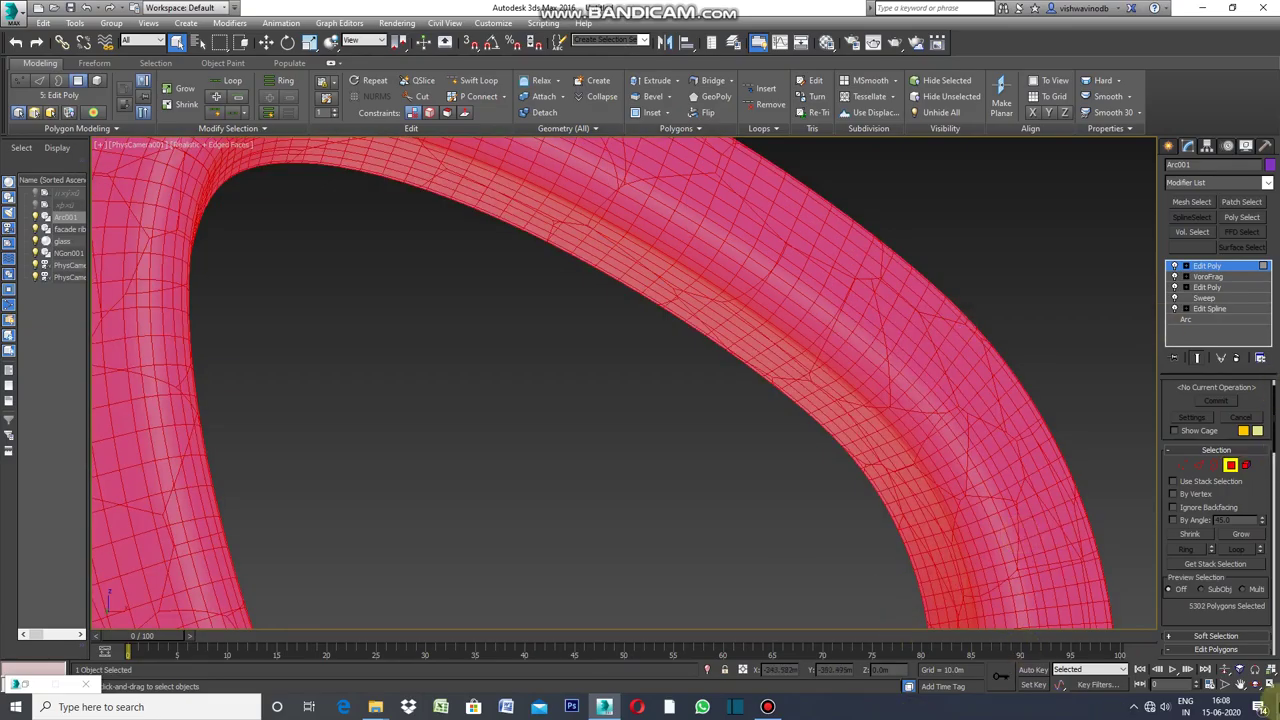
left_click(1226, 684)
left_click_drag(791, 506, 809, 560)
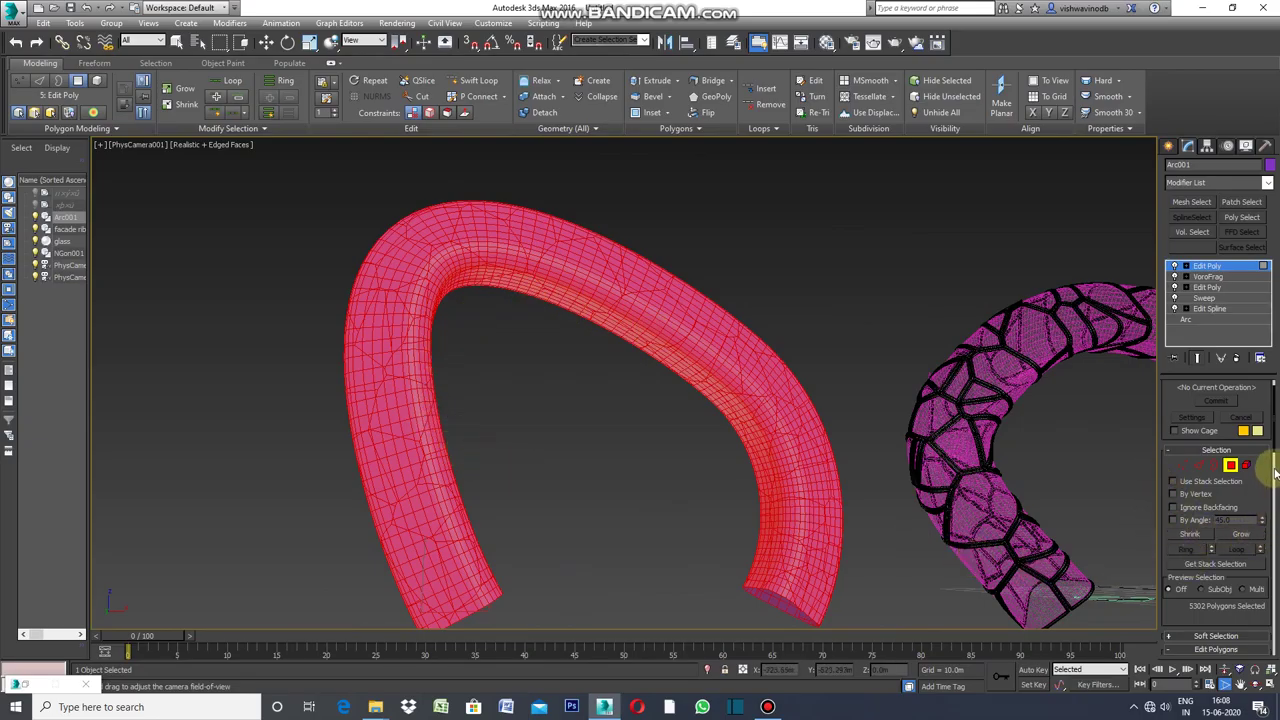
scroll(1275, 462, "down", 2)
scroll(1275, 462, "down", 5)
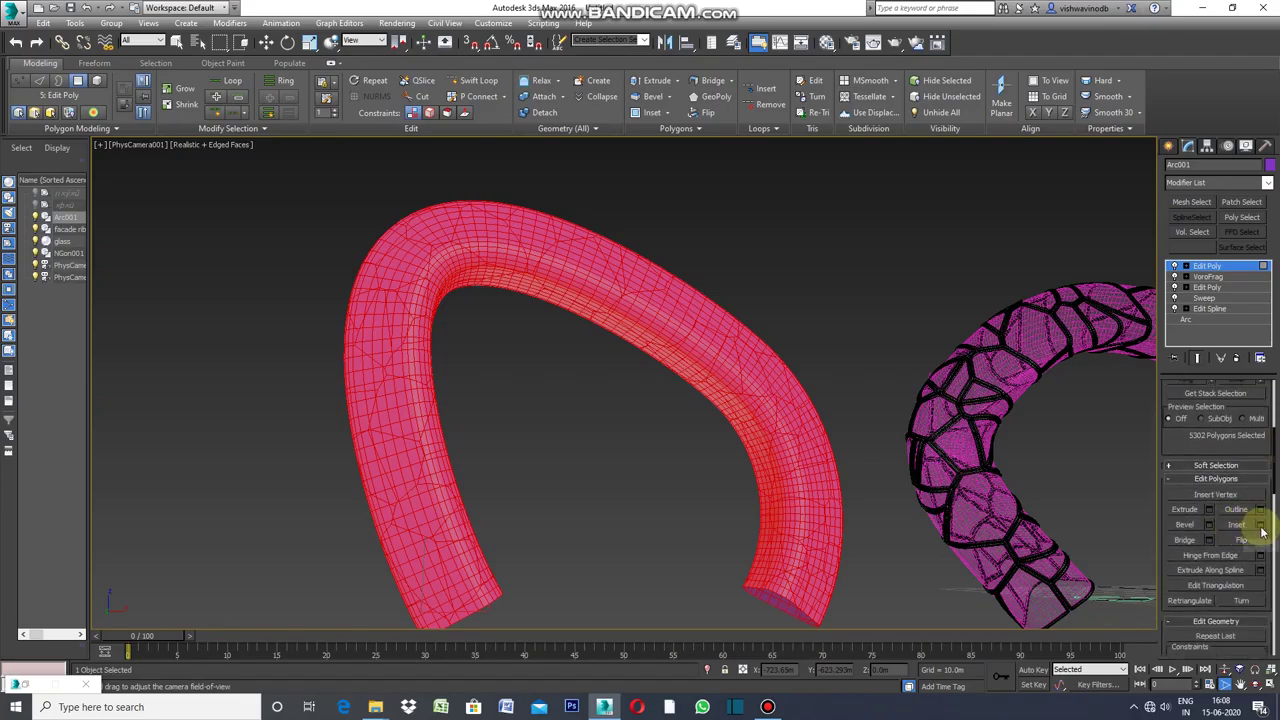
Step: Inset every arch polygon By Polygon by 0.6m, then give the object a red display colour
left_click(1260, 524)
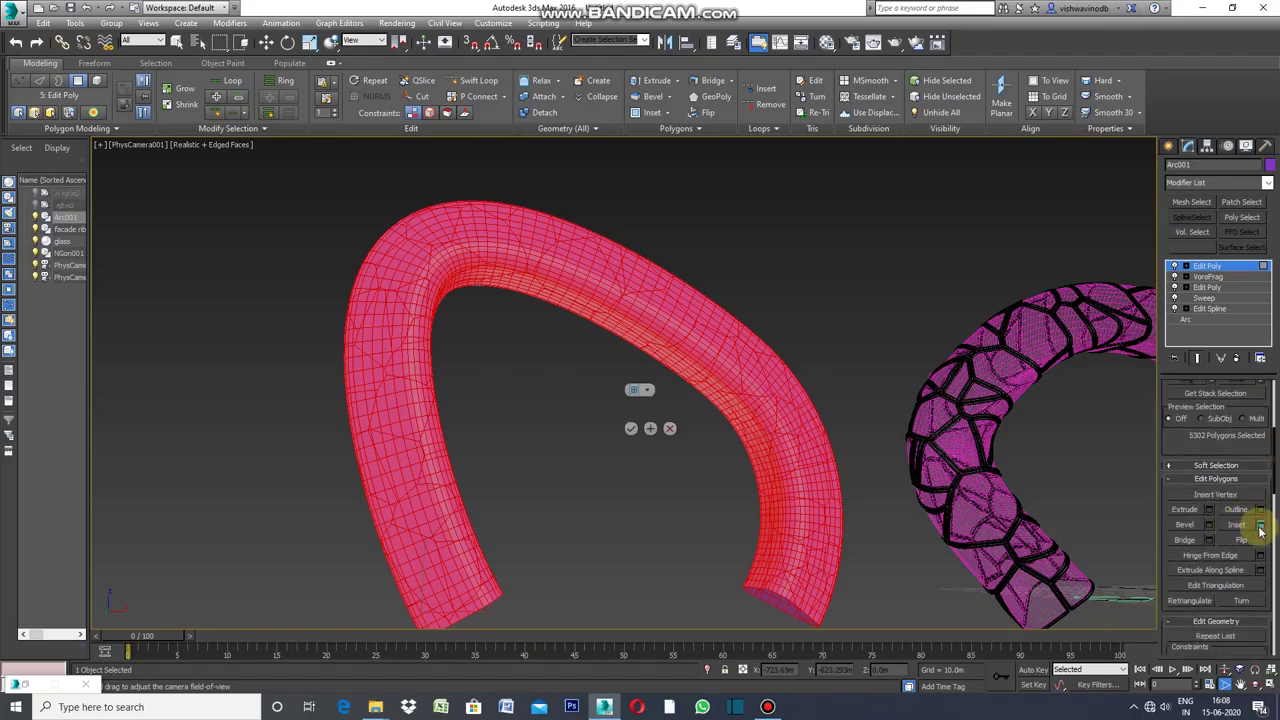
left_click(650, 392)
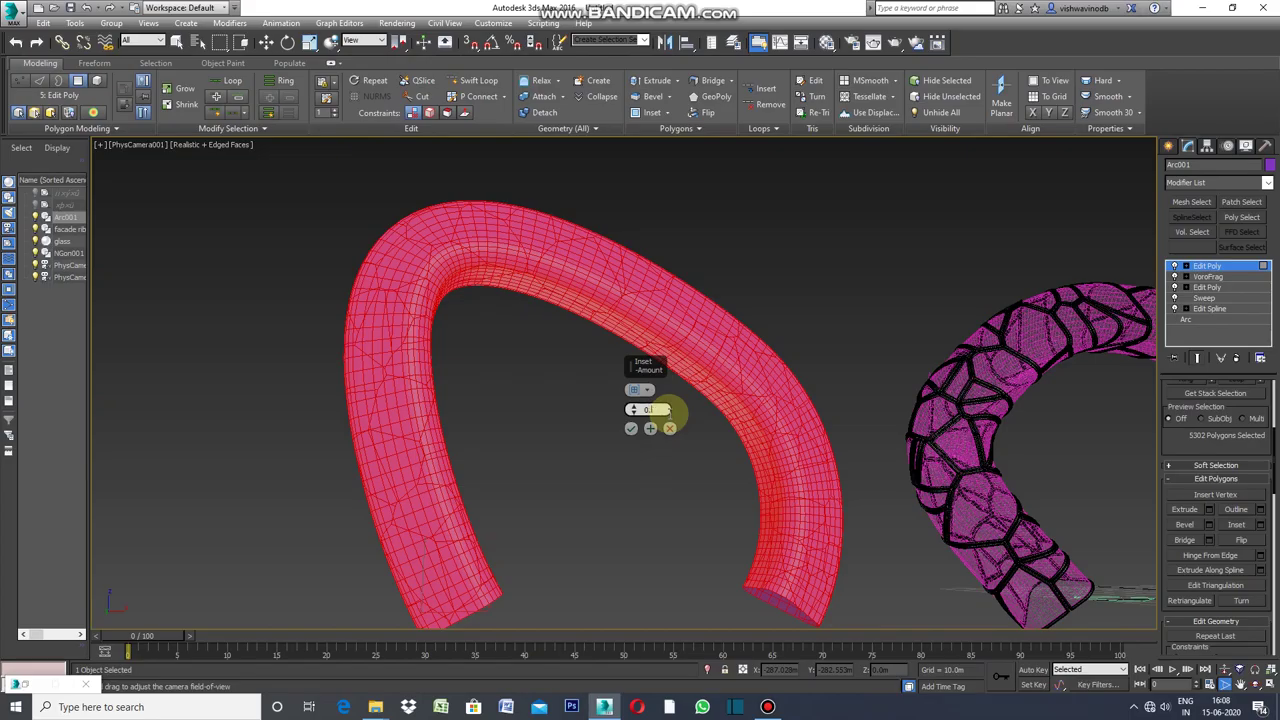
key("Return")
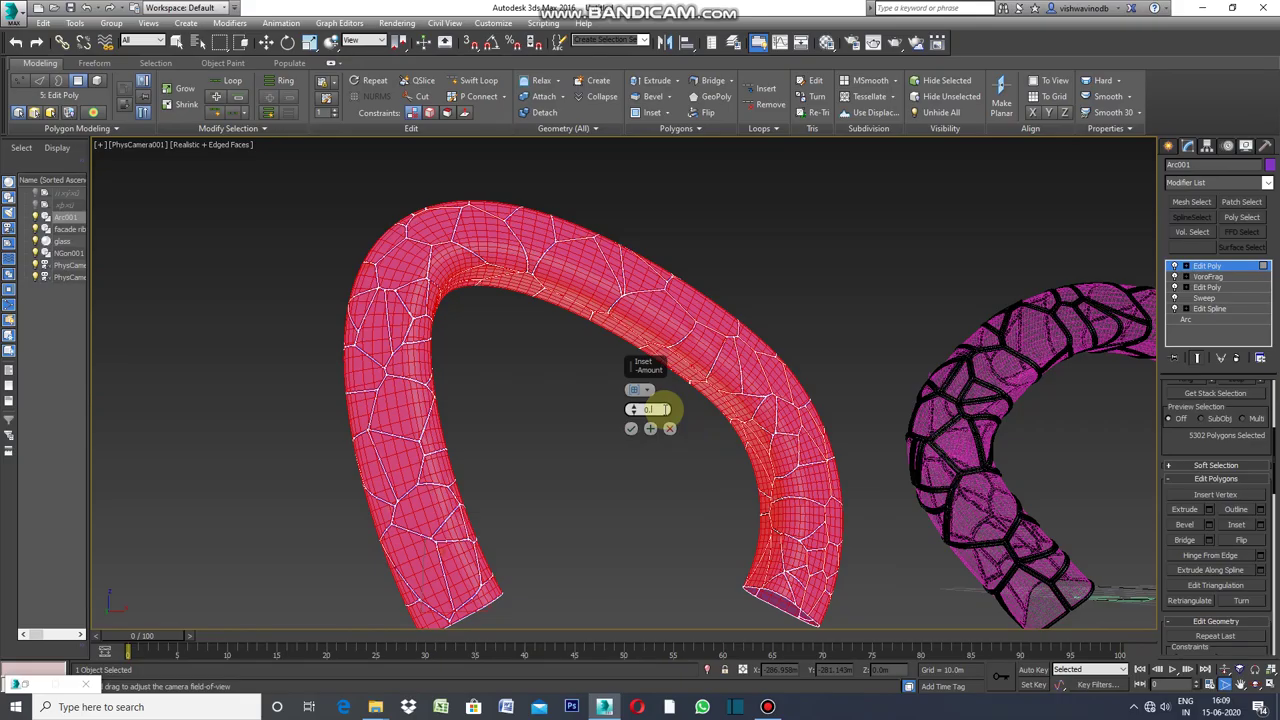
type("0.45")
key("Return")
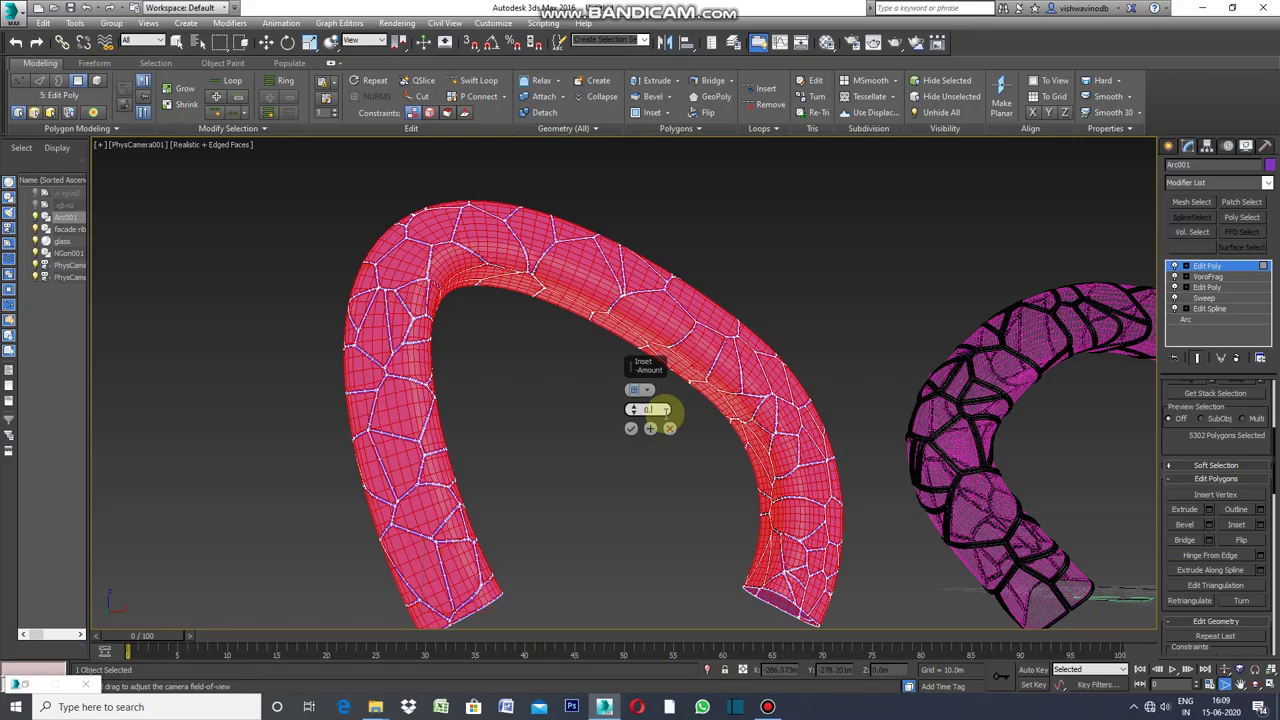
left_click(631, 429)
left_click(1267, 166)
left_click(903, 400)
left_click(866, 446)
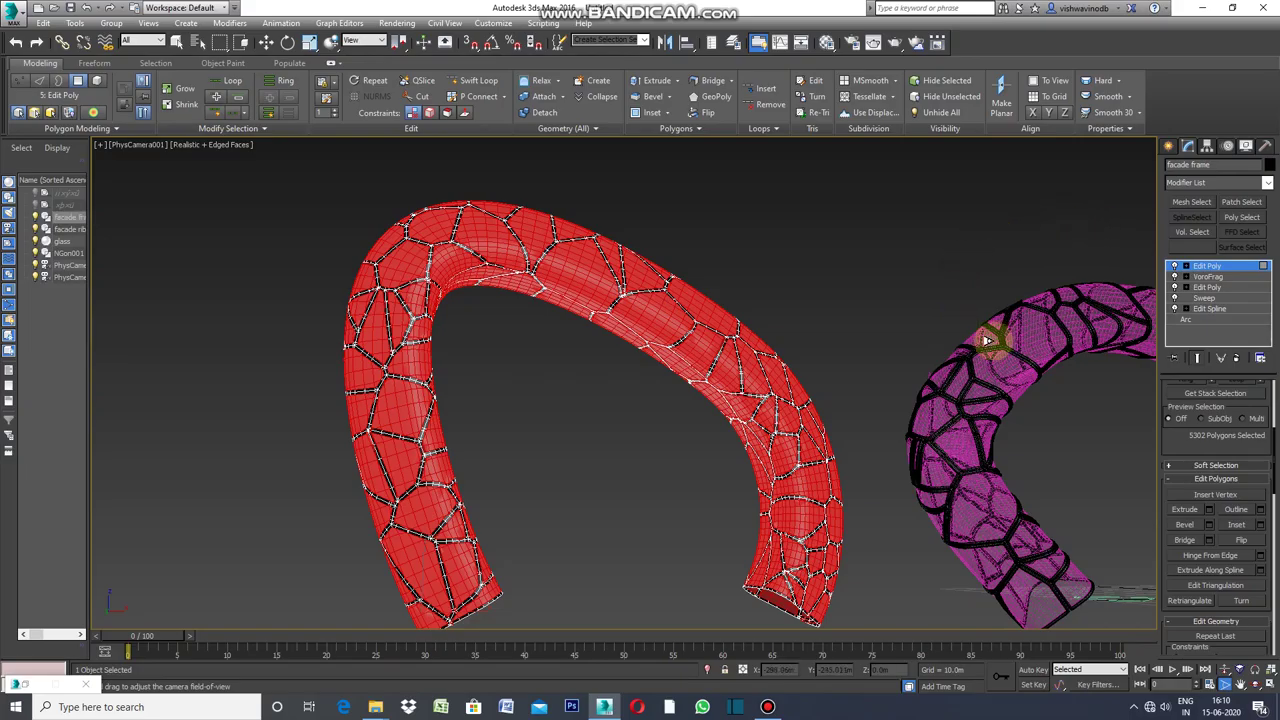
mouse_move(1274, 450)
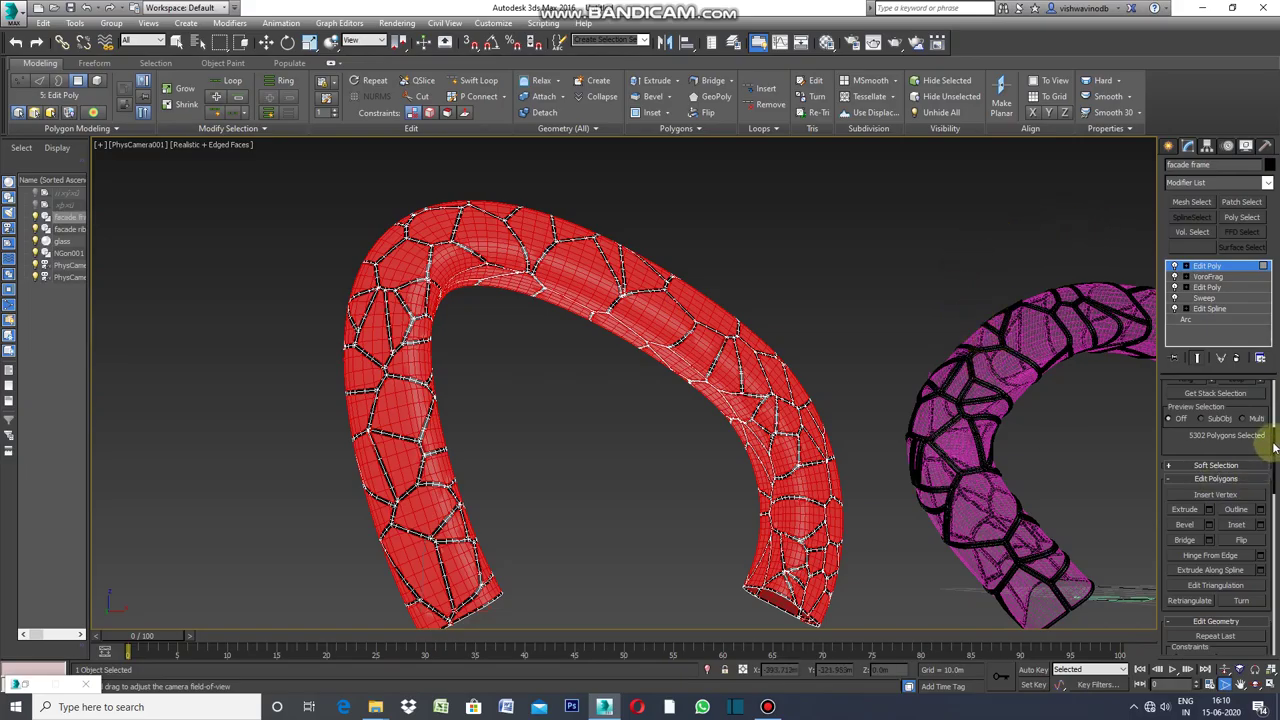
Step: Detach the selected inset cell polygons into a new object named 'vison glass'
left_click_drag(1274, 448, 1245, 512)
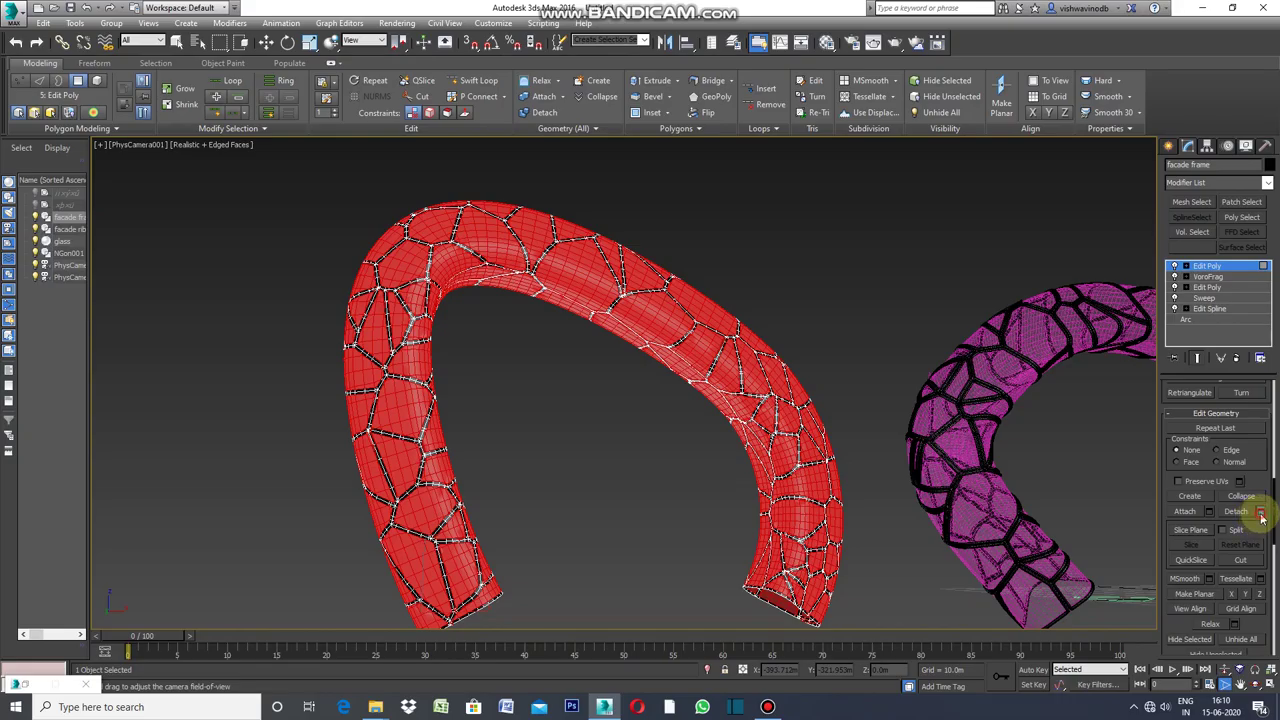
left_click(1262, 517)
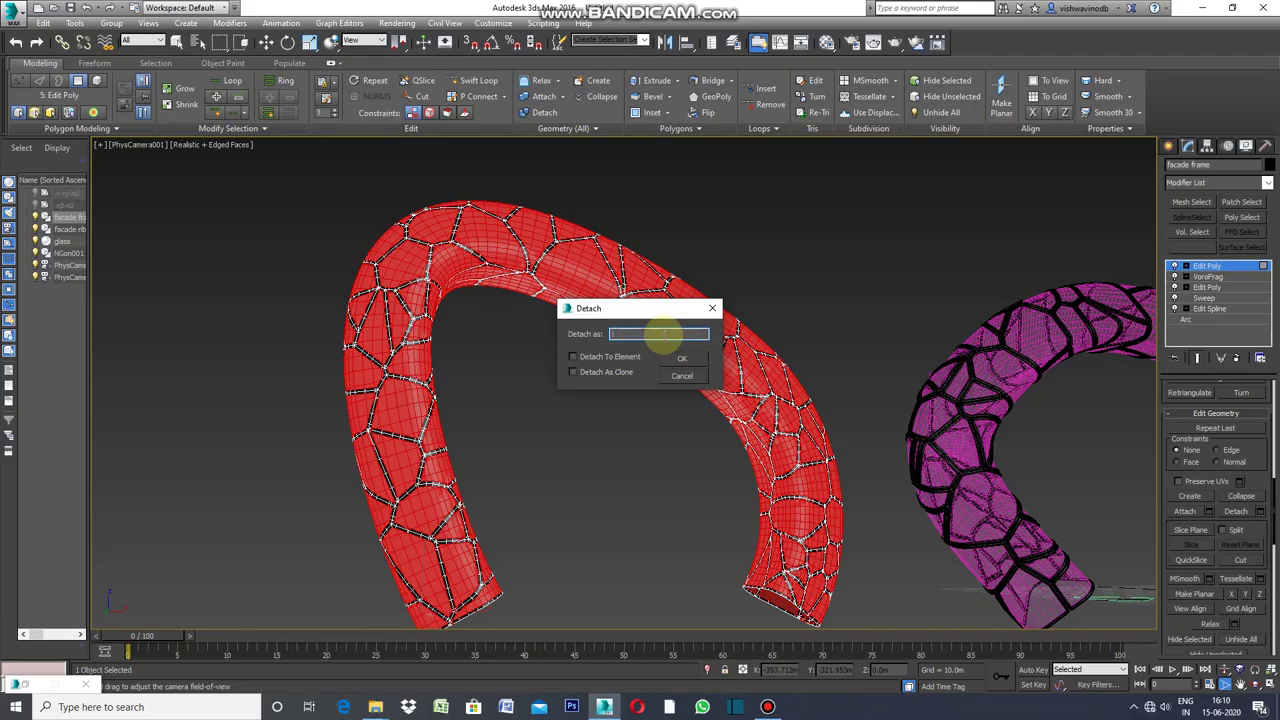
type("vision glass")
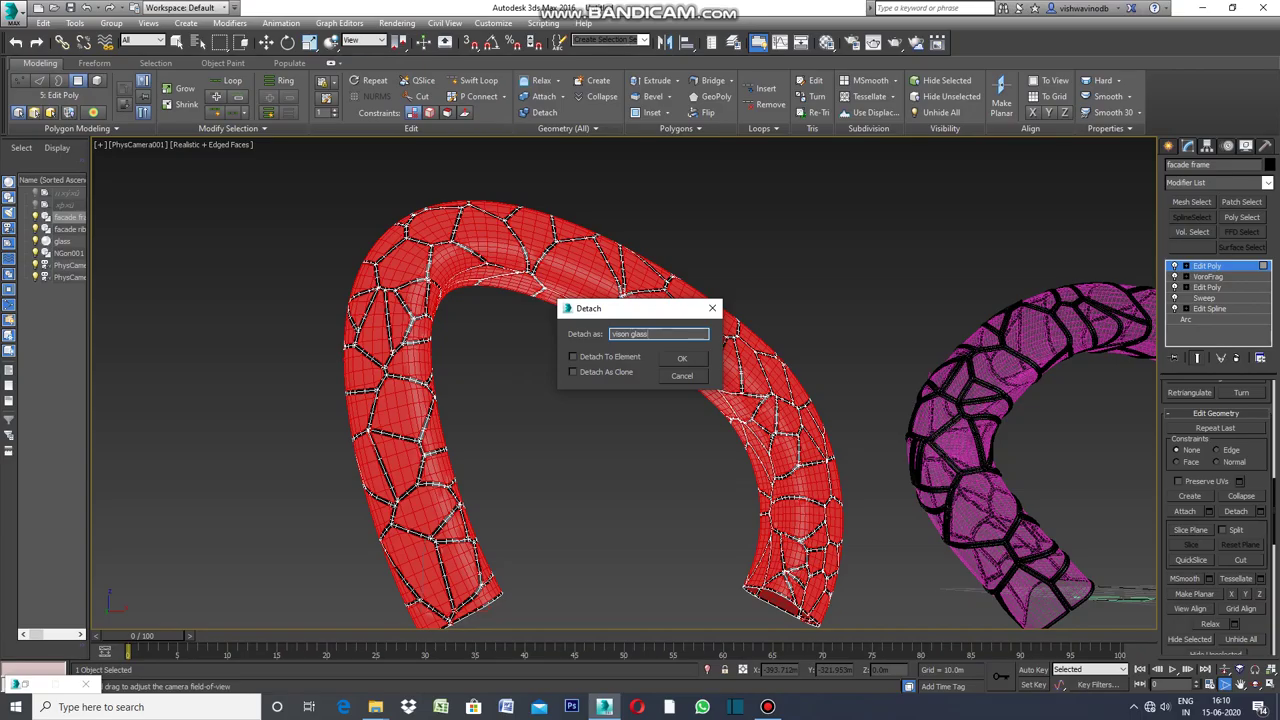
left_click(684, 362)
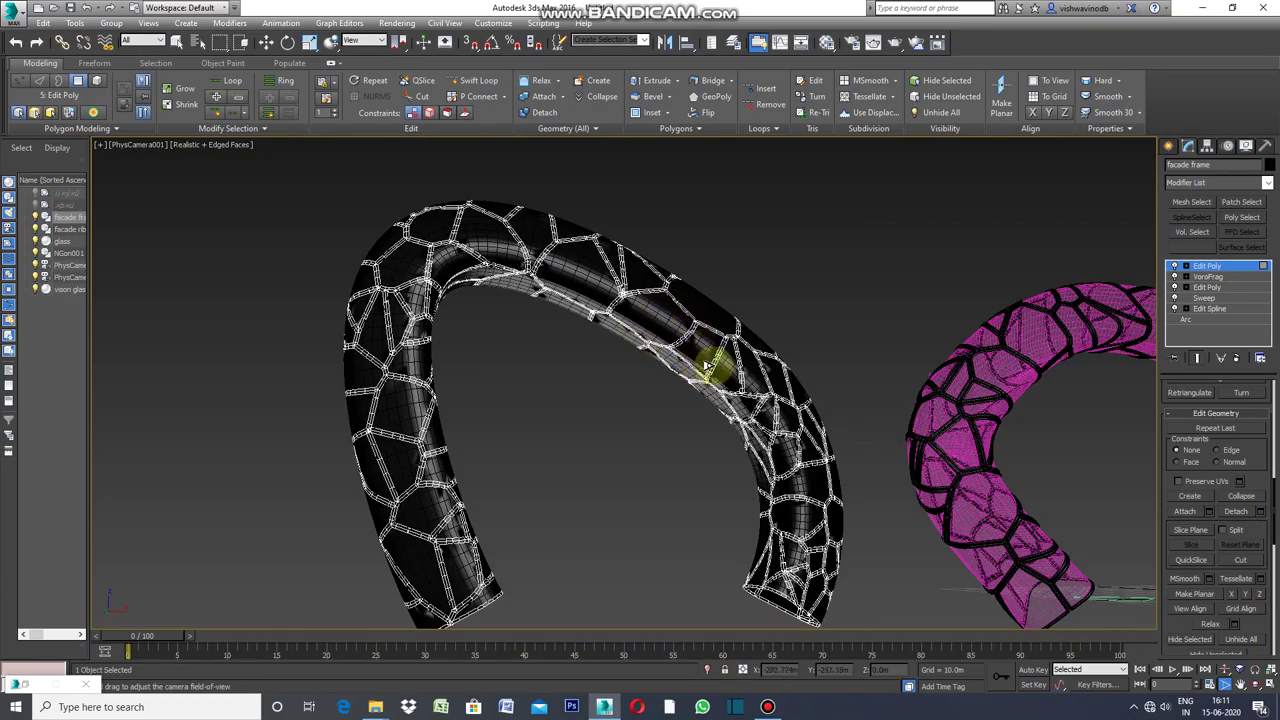
Step: Assign the first Material Editor slot, 01 - Default, to the facade frame
left_click(1170, 148)
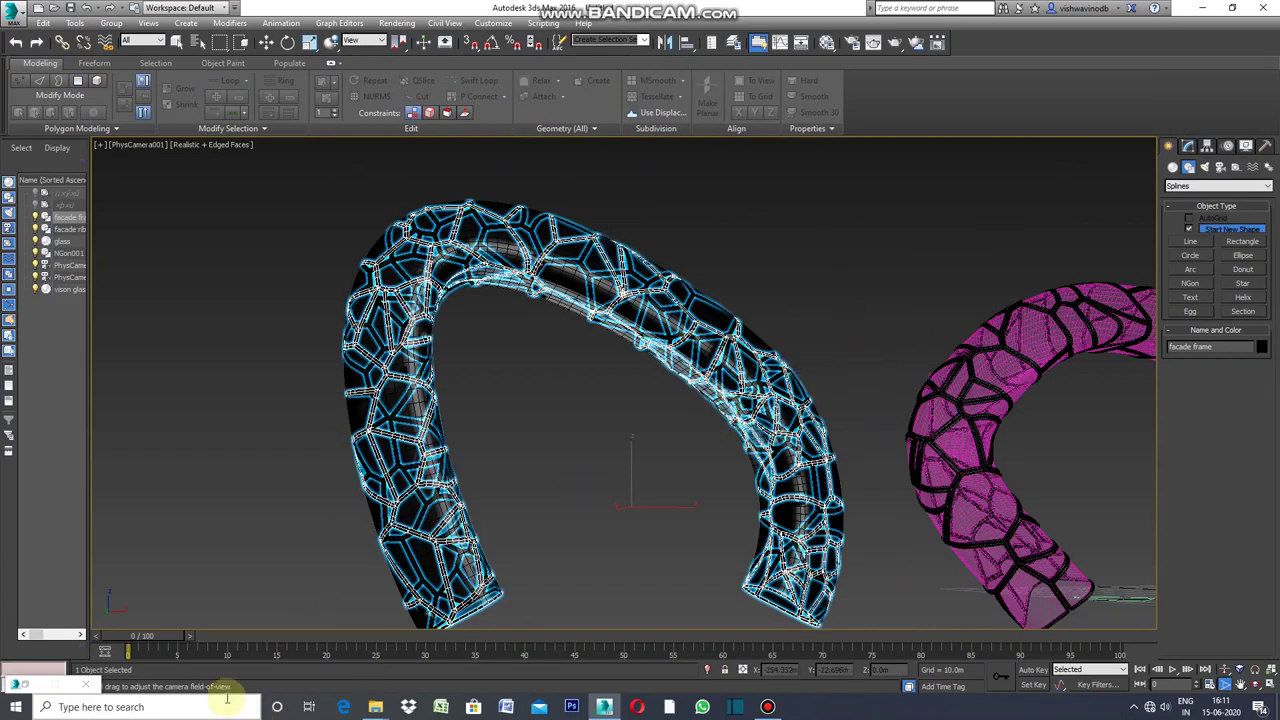
key("m")
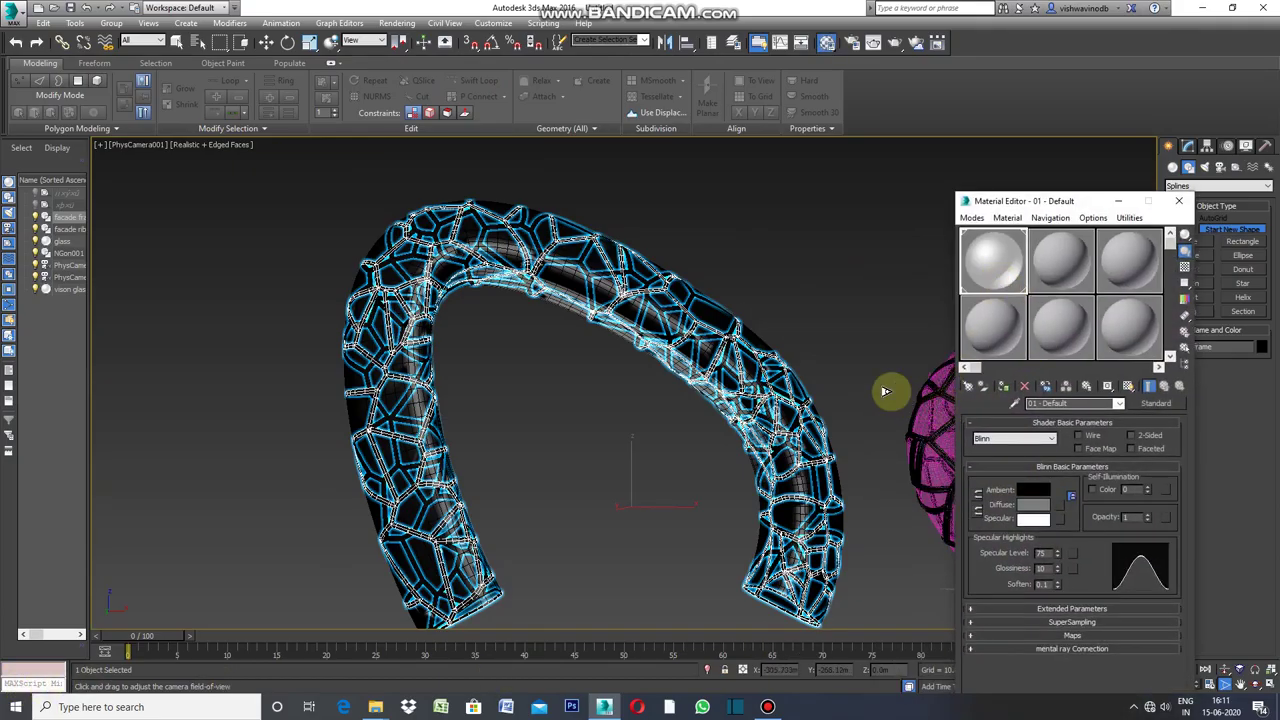
left_click_drag(1002, 289, 858, 354)
left_click(1004, 388)
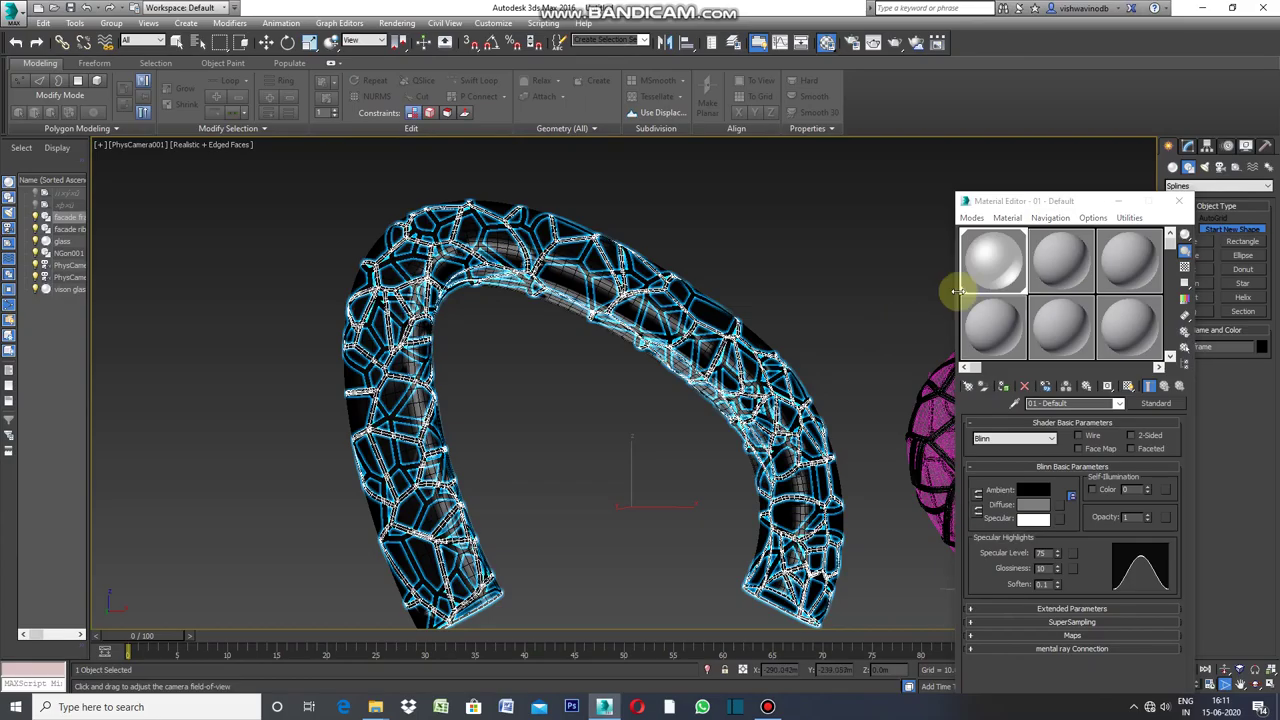
Step: Select the vison glass object and assign it the same 01 - Default material
right_click(905, 238)
left_click(1119, 204)
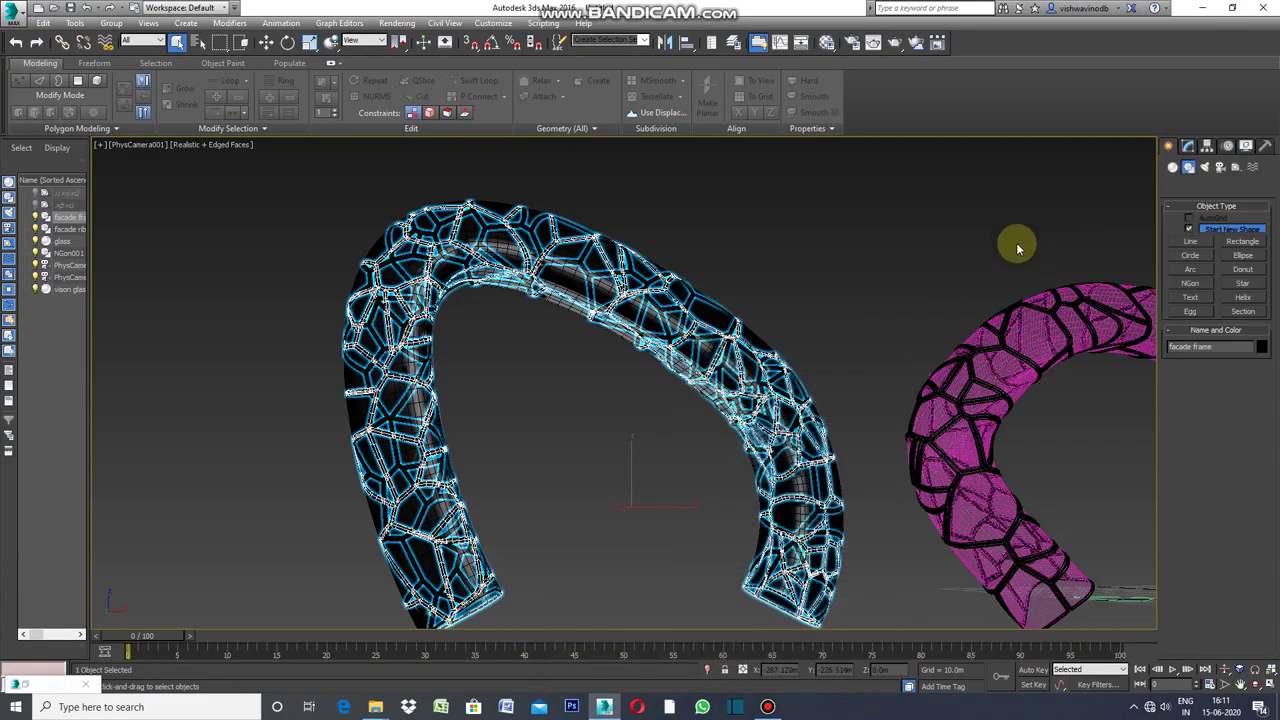
left_click(831, 343)
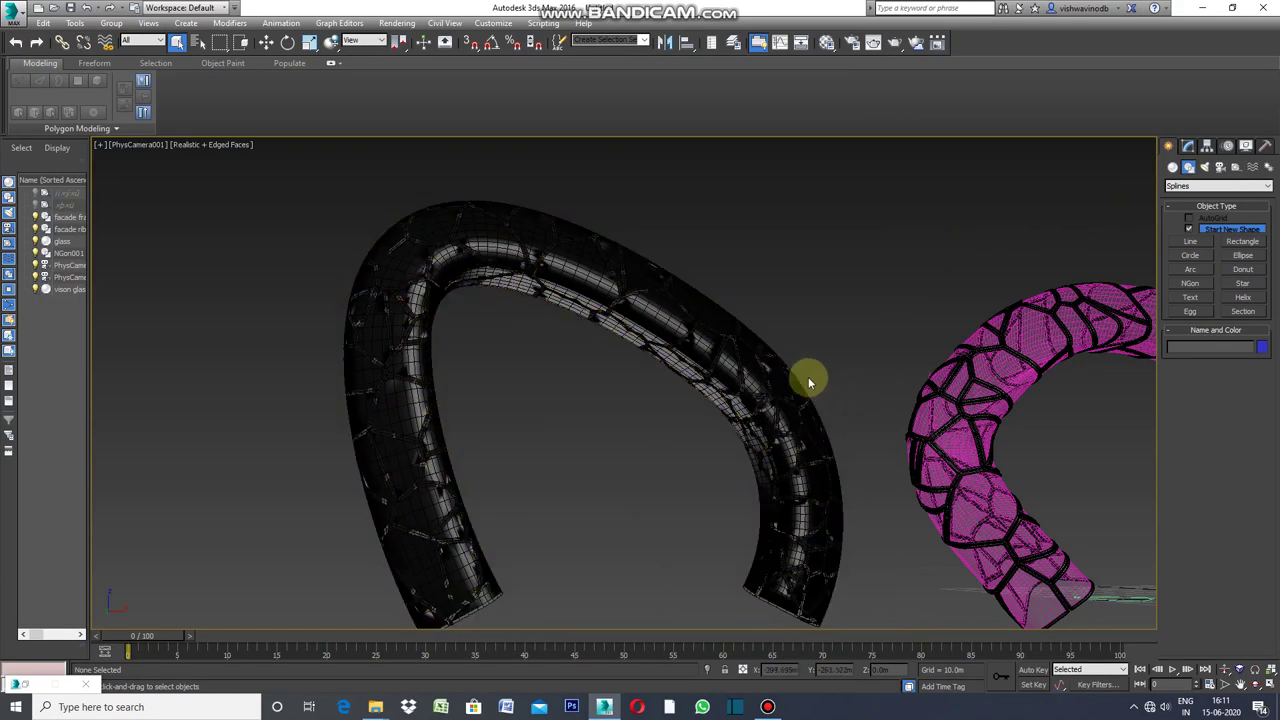
left_click(659, 319)
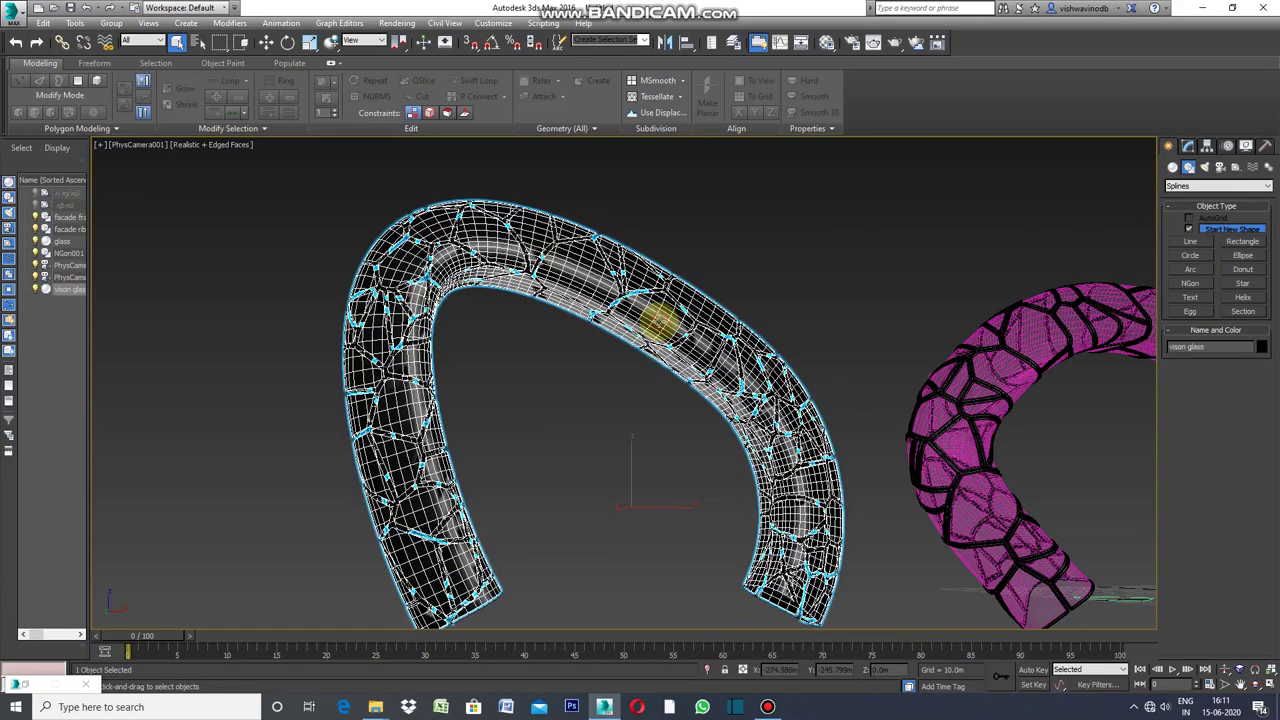
left_click(863, 449)
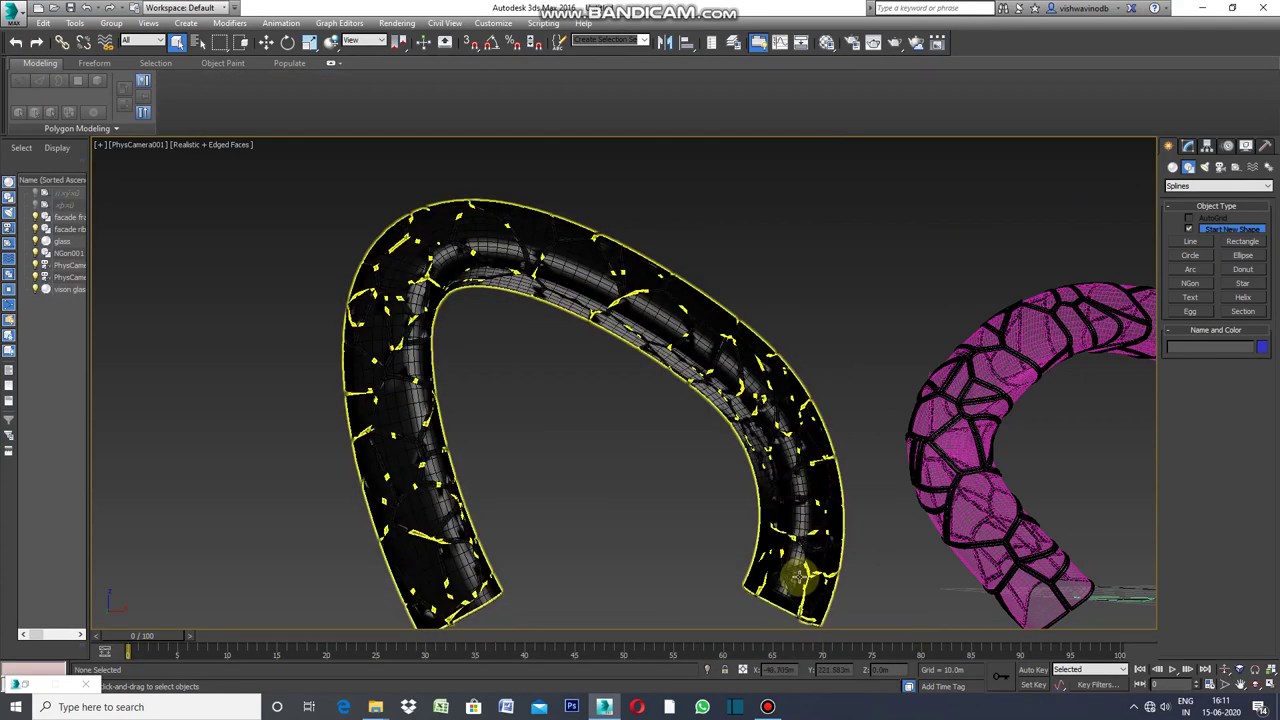
left_click(793, 520)
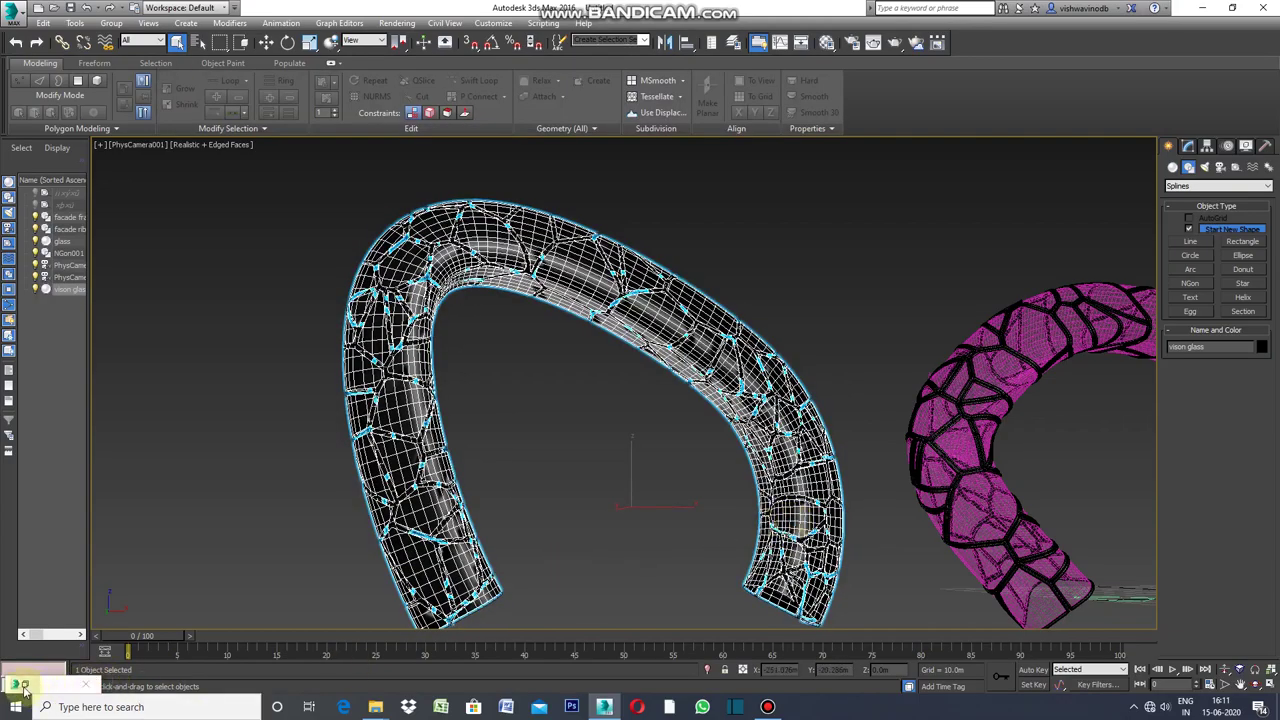
key("m")
left_click(1005, 388)
Step: Close the Material Editor and reselect the facade frame
left_click(910, 356)
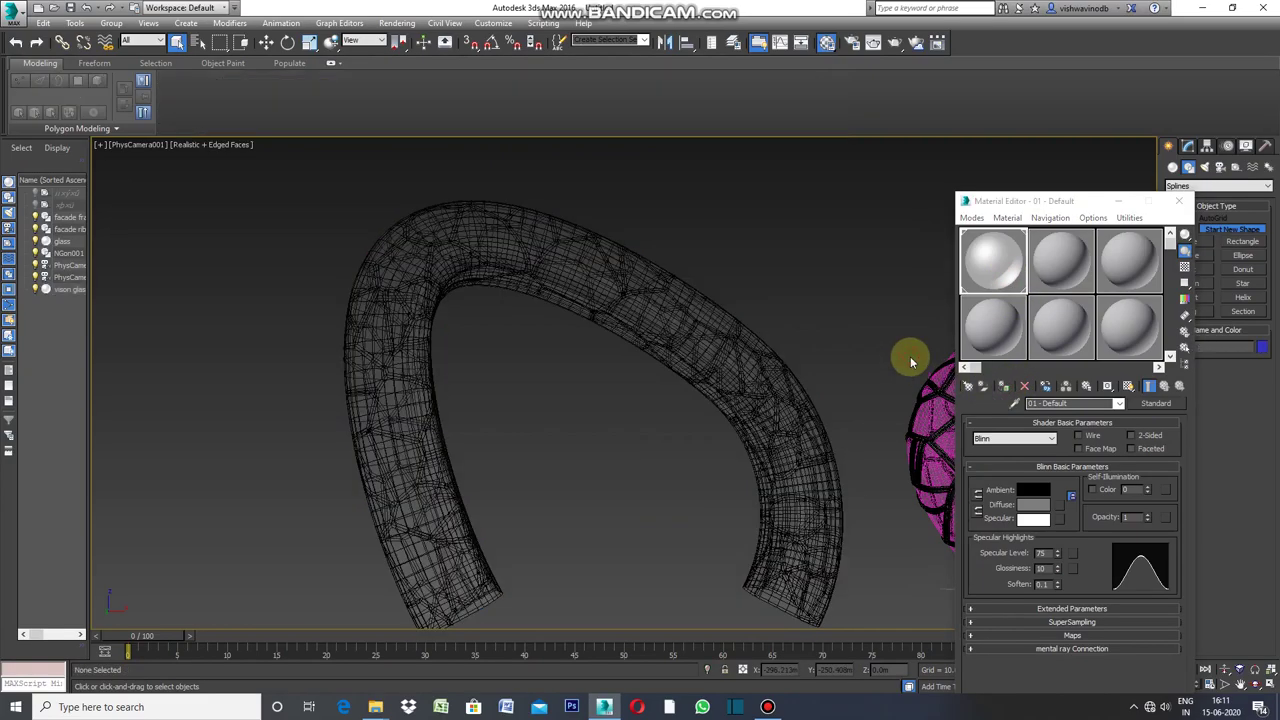
left_click(1118, 202)
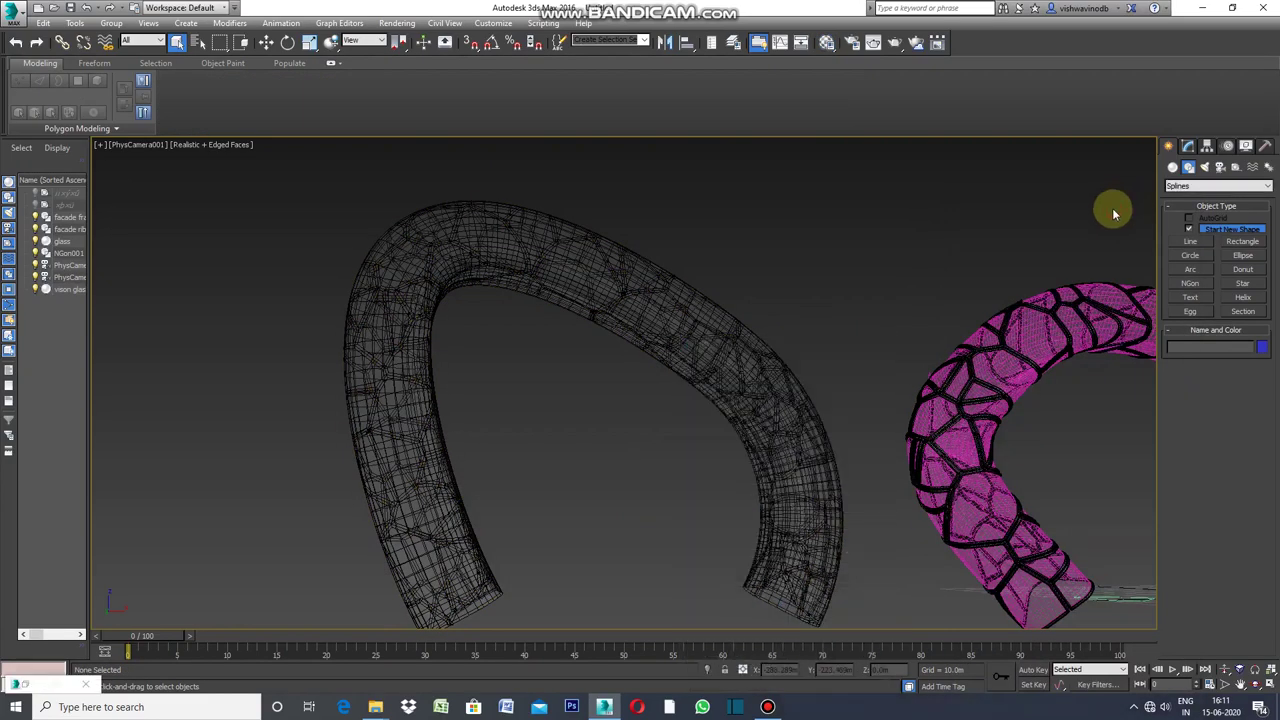
left_click(738, 350)
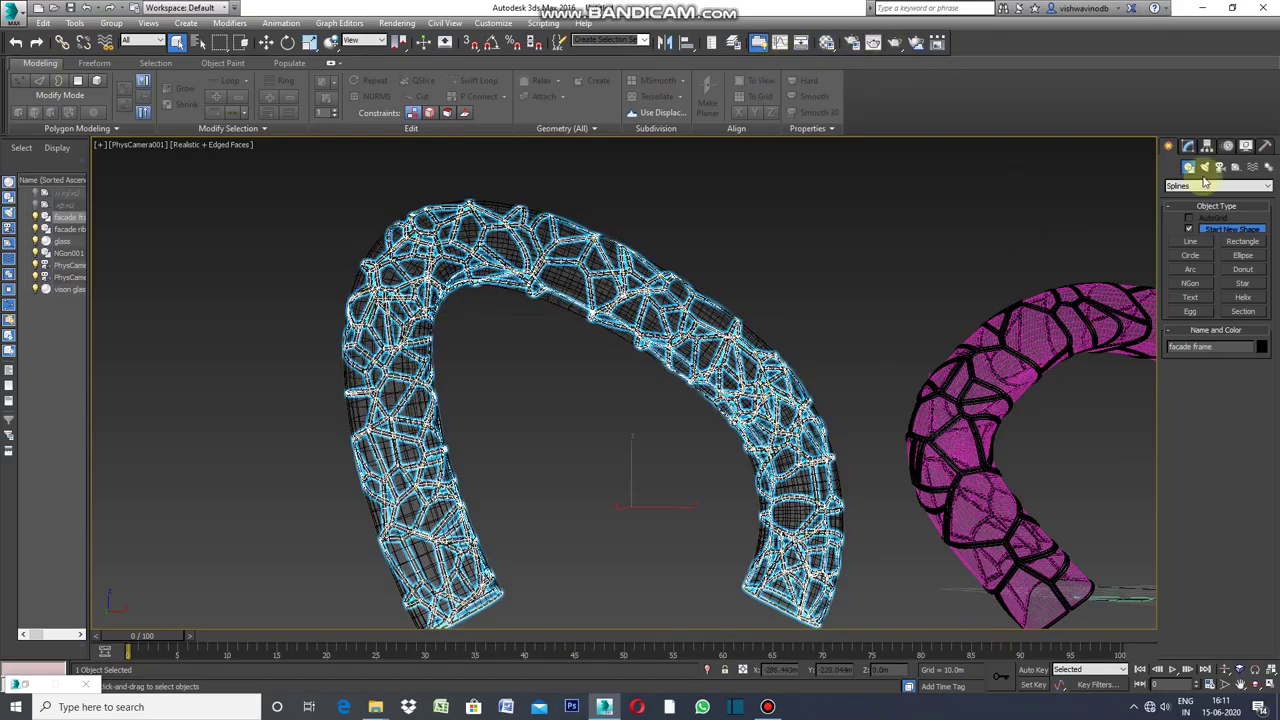
left_click(1190, 147)
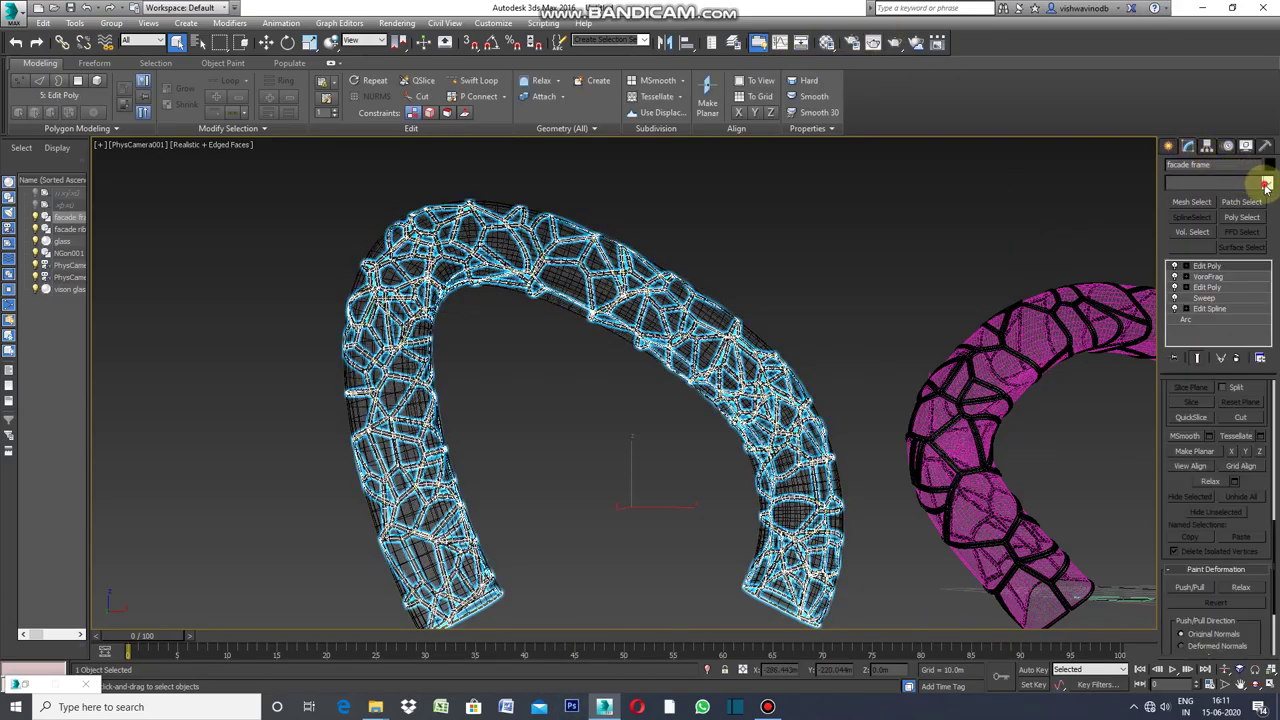
Step: Add a Shell modifier to the facade frame with an Outer Amount of 0.5m
left_click(1234, 186)
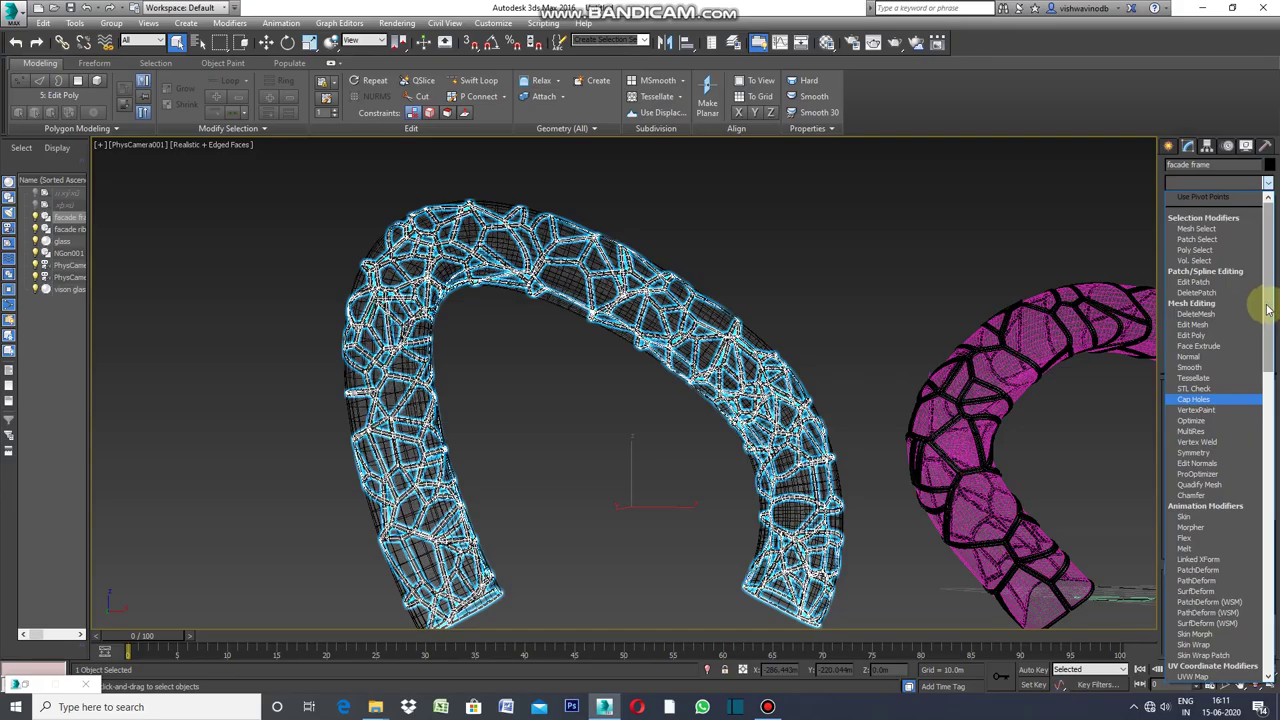
scroll(1274, 335, "down", 1)
left_click_drag(1274, 335, 1276, 538)
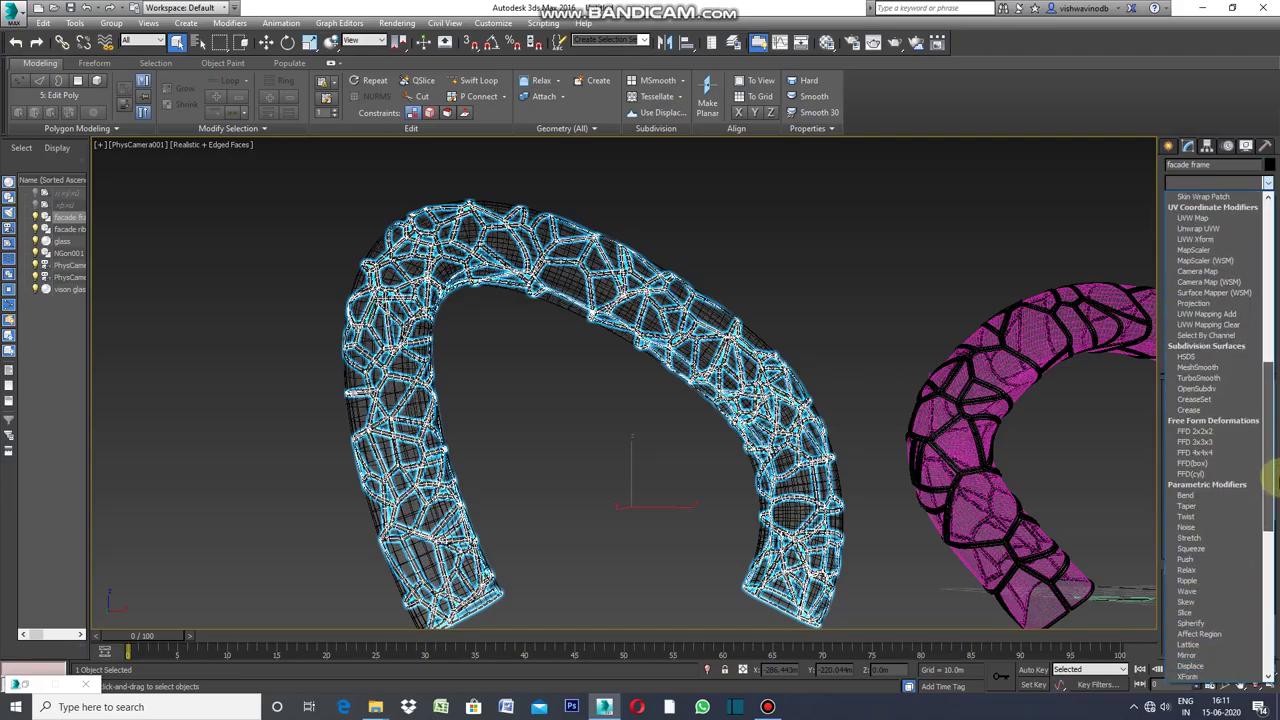
left_click(1192, 538)
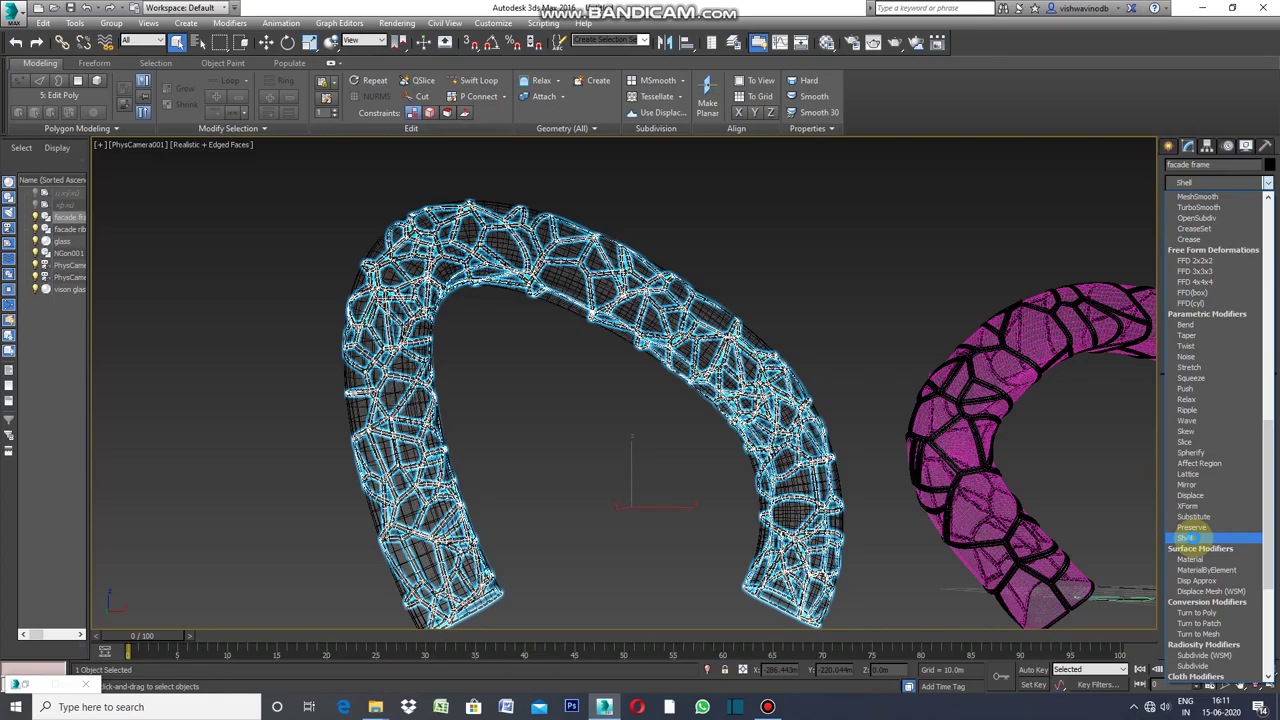
left_click(1190, 537)
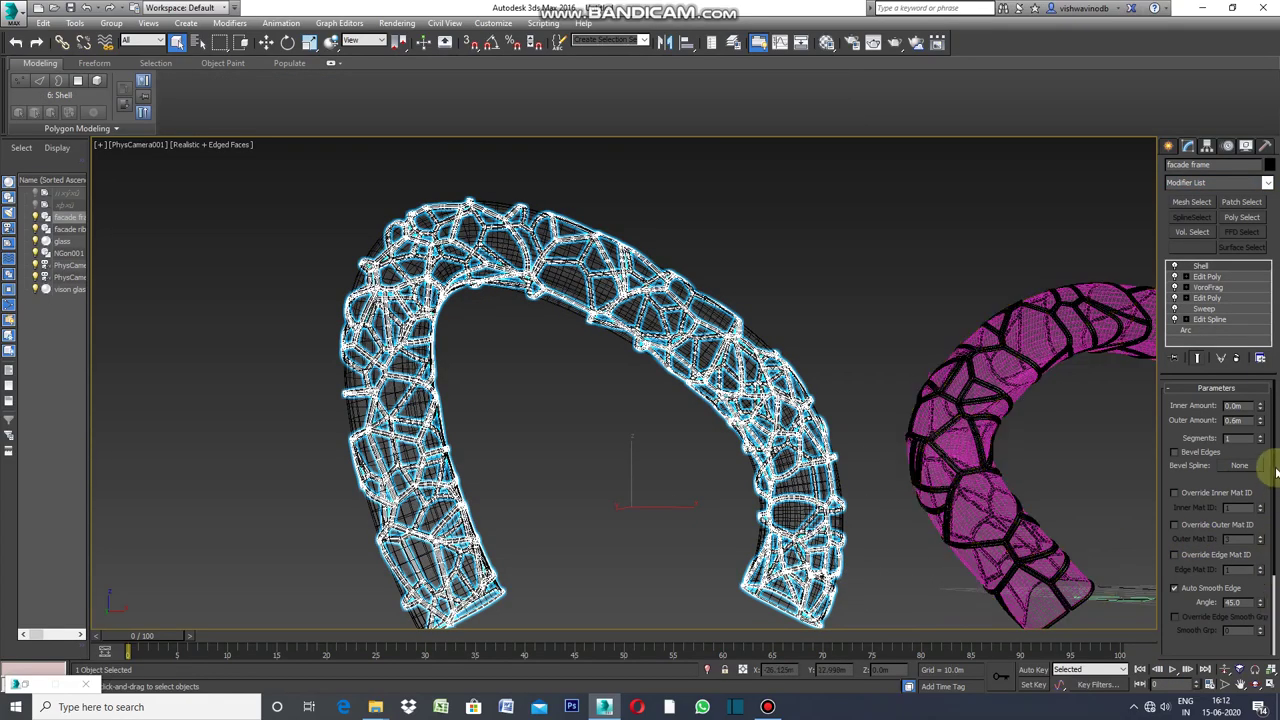
mouse_move(1276, 445)
left_mouse_down()
mouse_move(1274, 558)
mouse_move(1272, 452)
left_mouse_up()
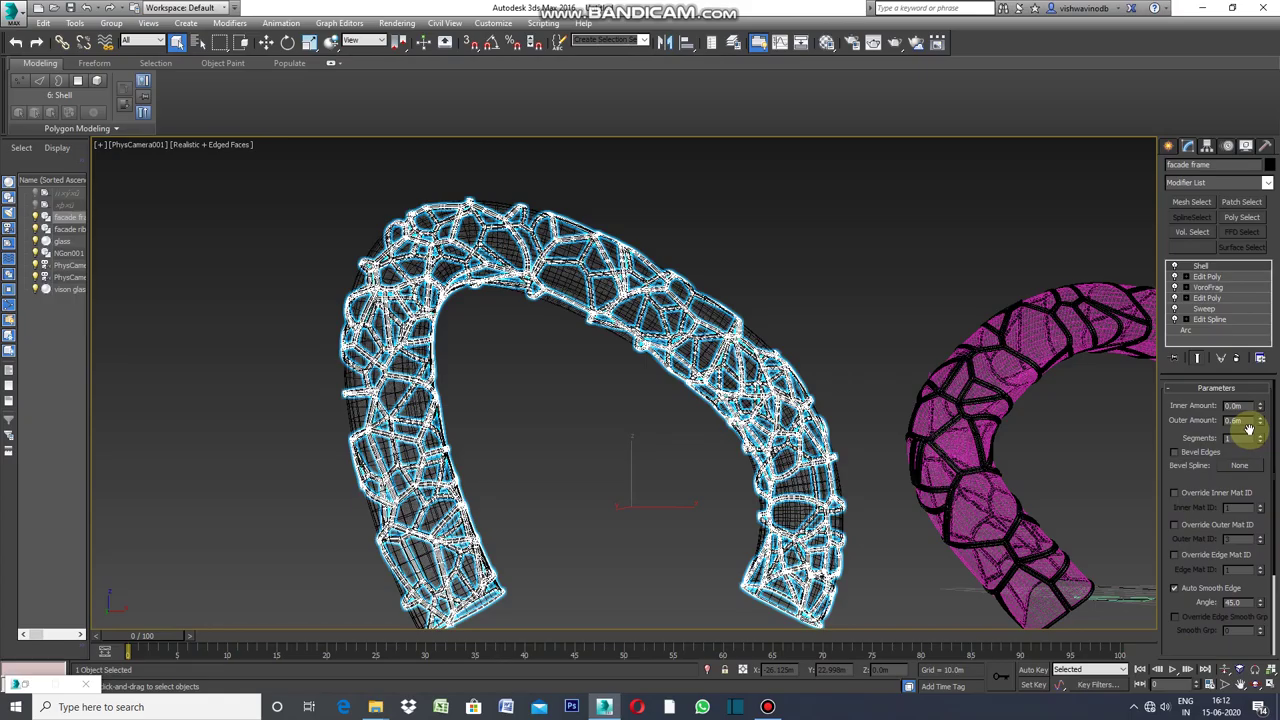
left_click(1240, 421)
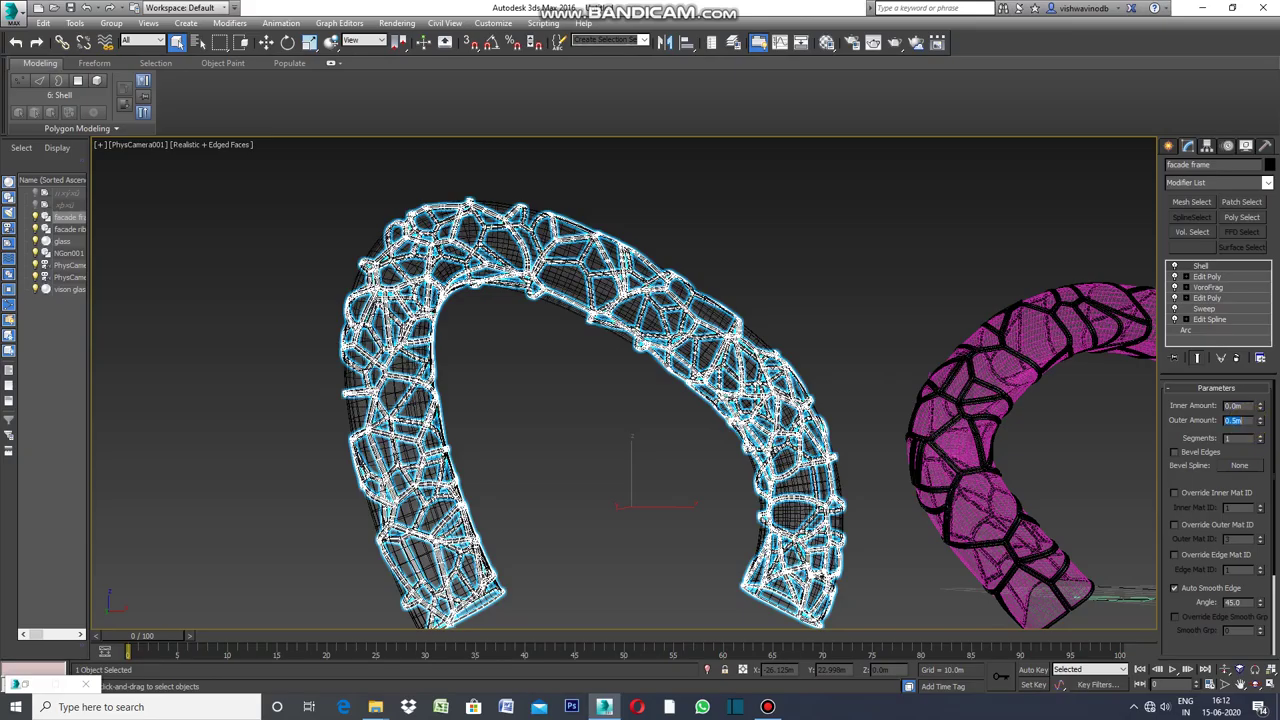
key("Return")
Step: Reselect the facade frame and zoom and pan the camera onto the thickened struts
left_click(938, 266)
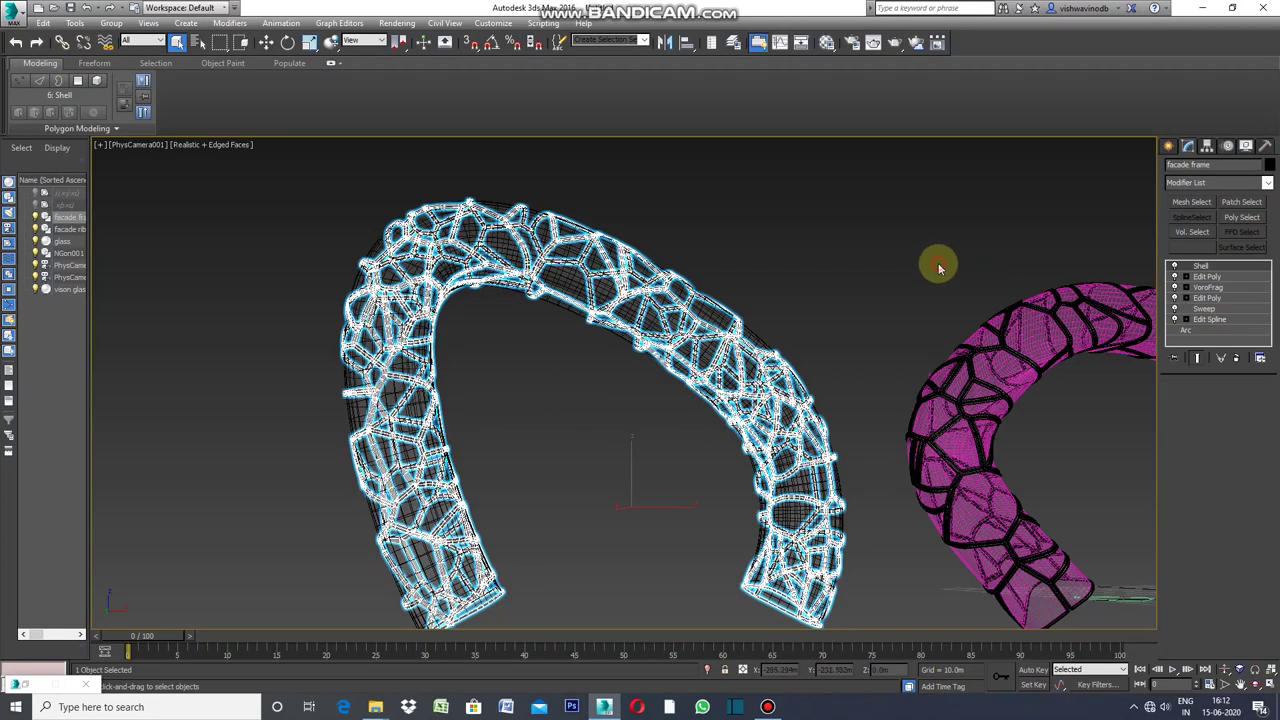
left_click(731, 338)
left_click(731, 338)
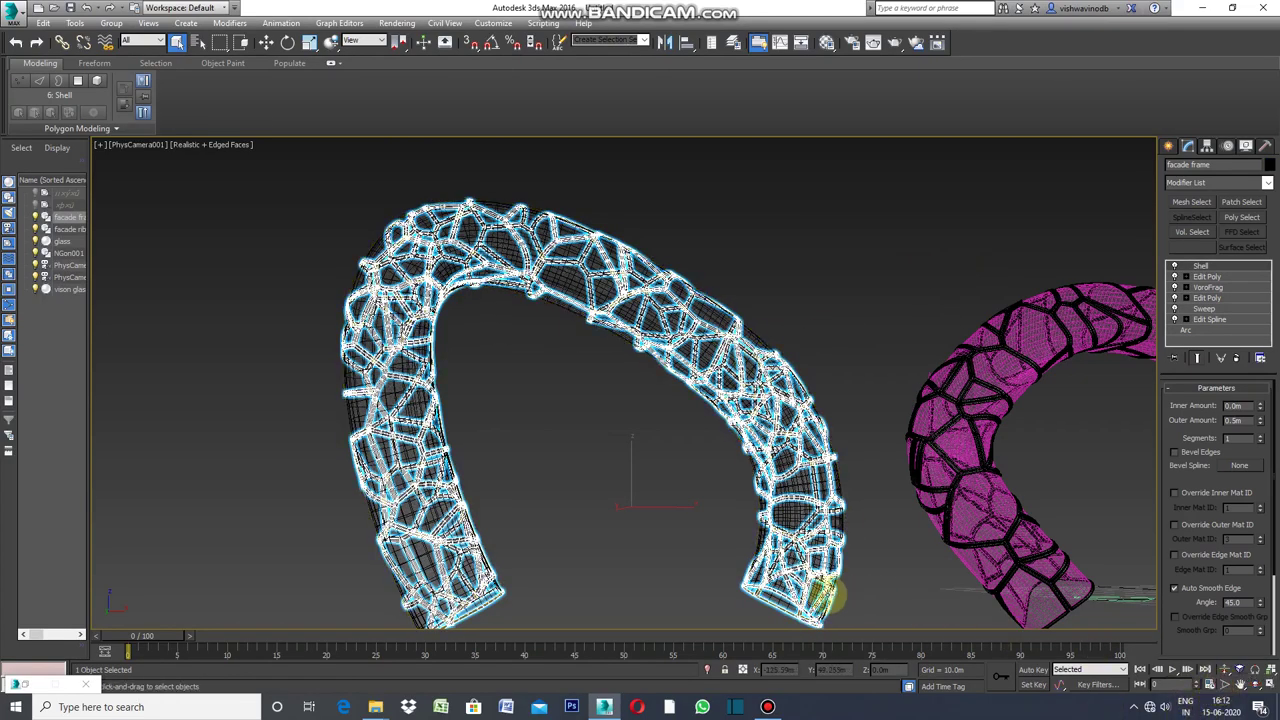
left_click(1224, 685)
left_click_drag(838, 480, 866, 403)
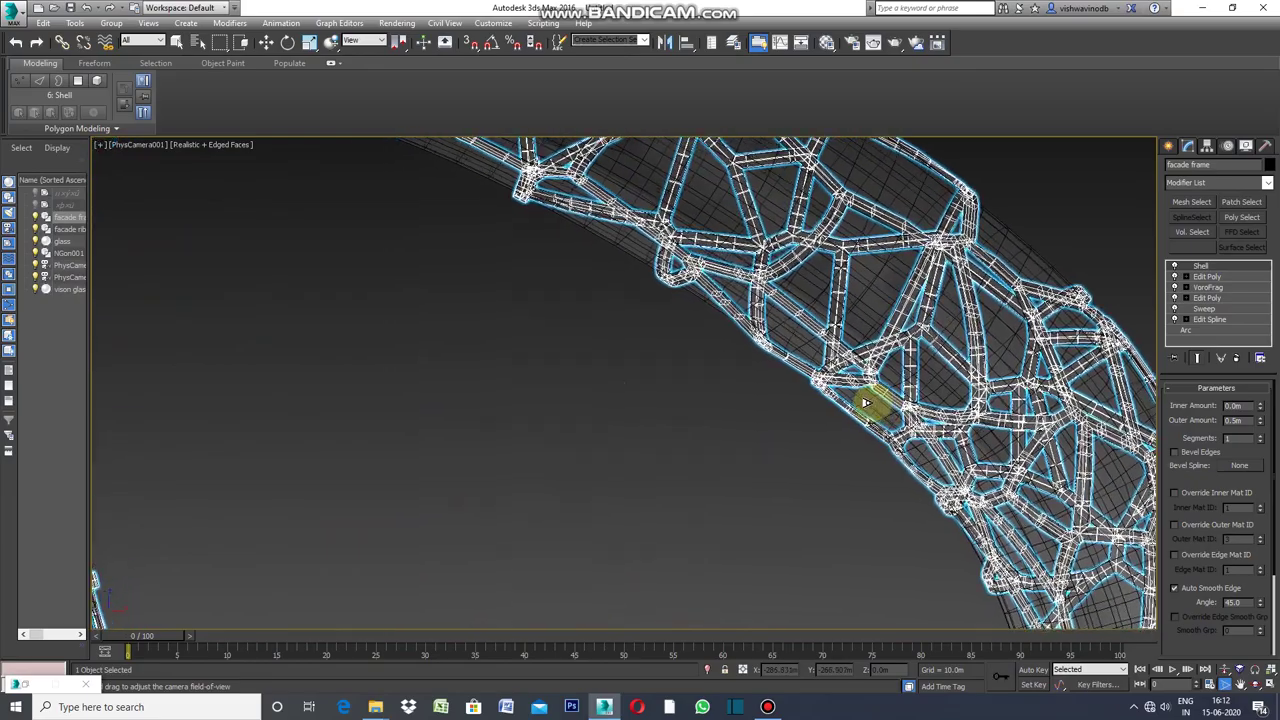
left_click(1241, 685)
left_click_drag(900, 491, 735, 550)
left_click_drag(811, 429, 857, 533)
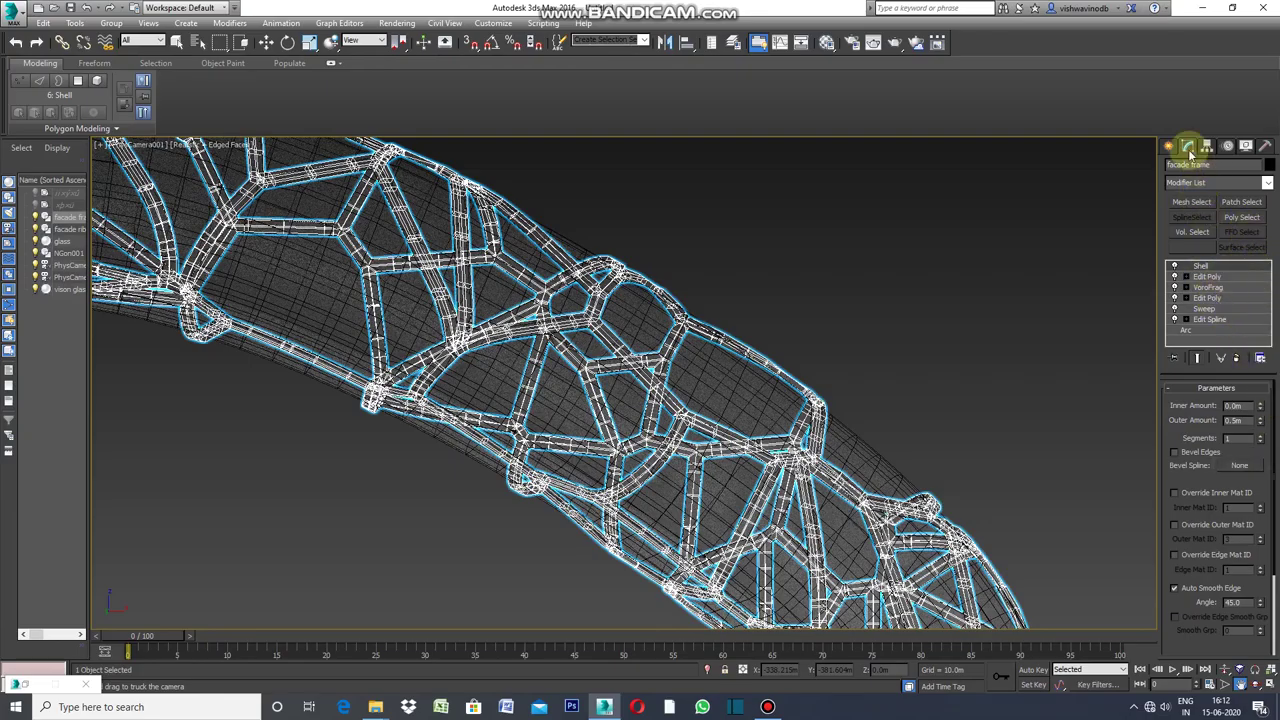
left_click(1266, 182)
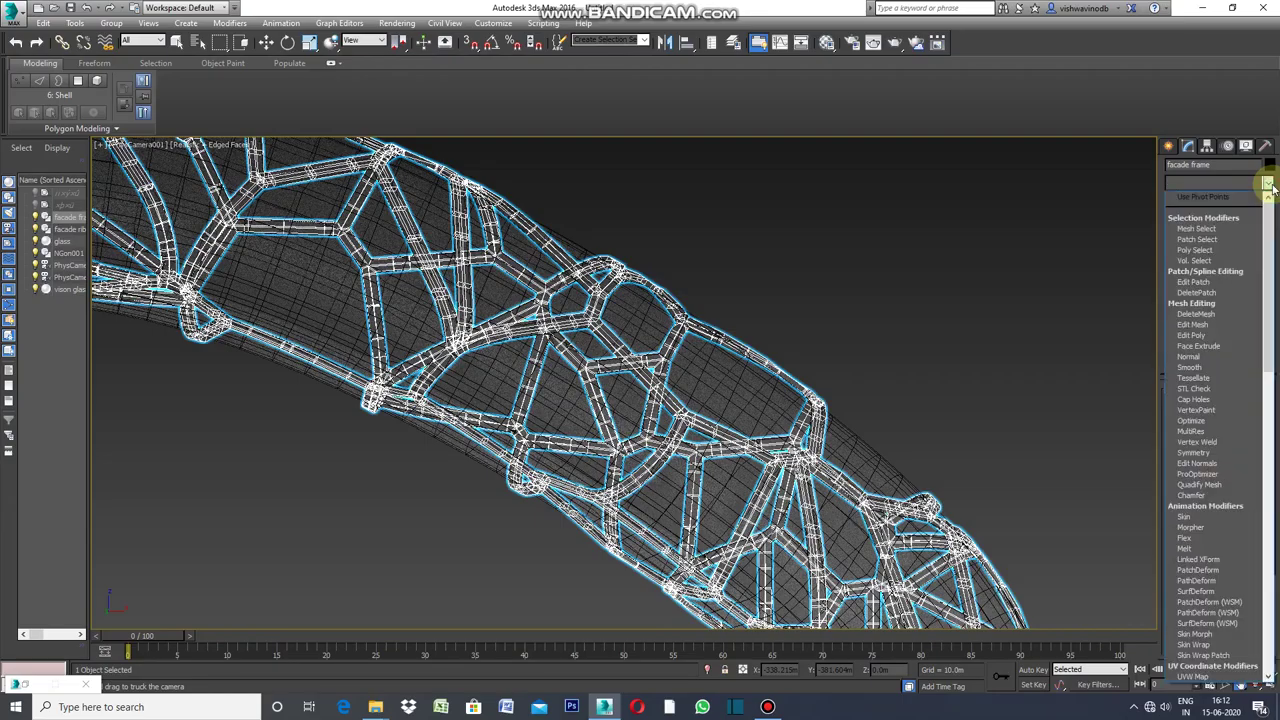
Step: Stack an Edit Poly modifier above Shell, pick a few panel polygons, then select all vertices
left_click(1200, 335)
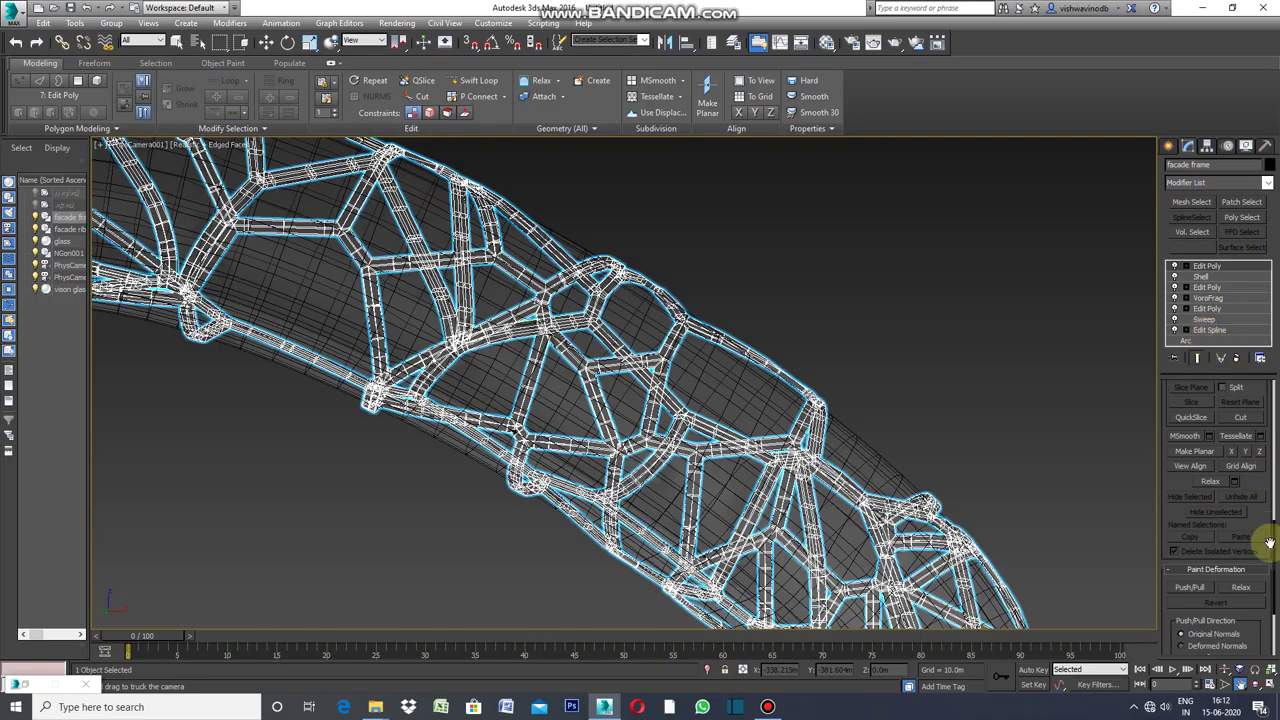
scroll(1270, 553, "up", 5)
scroll(1268, 553, "up", 5)
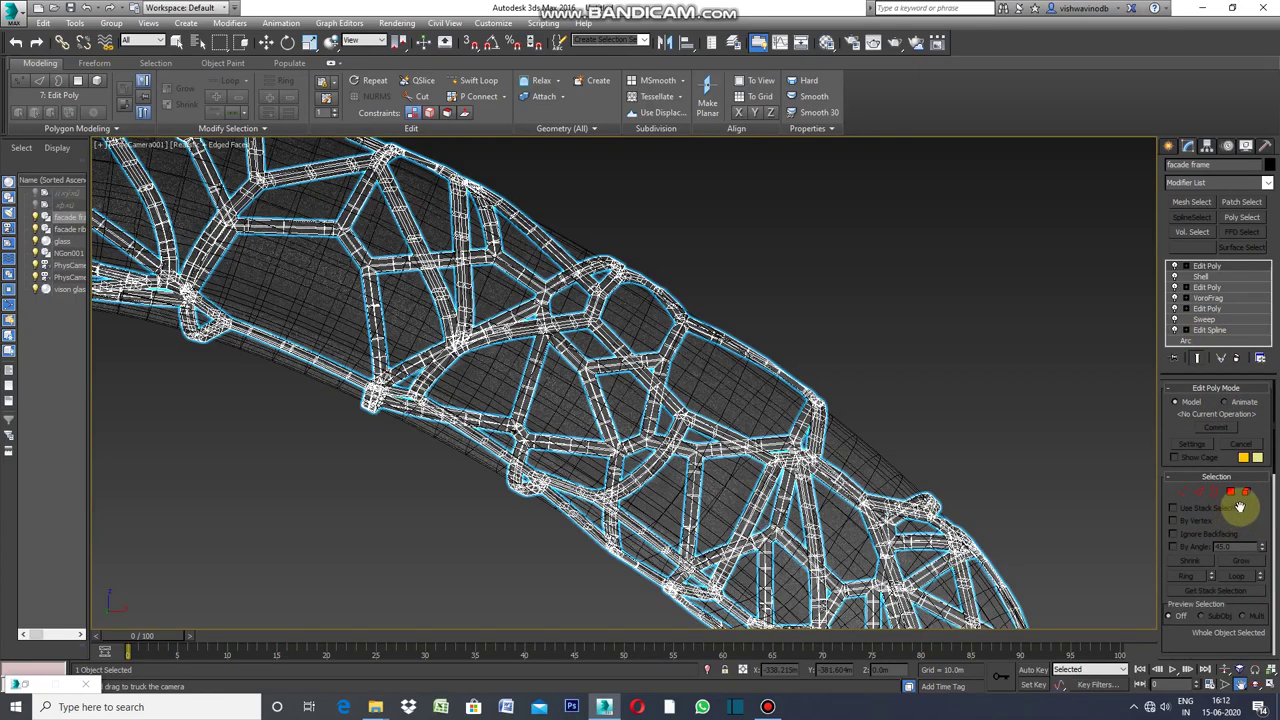
left_click(1244, 492)
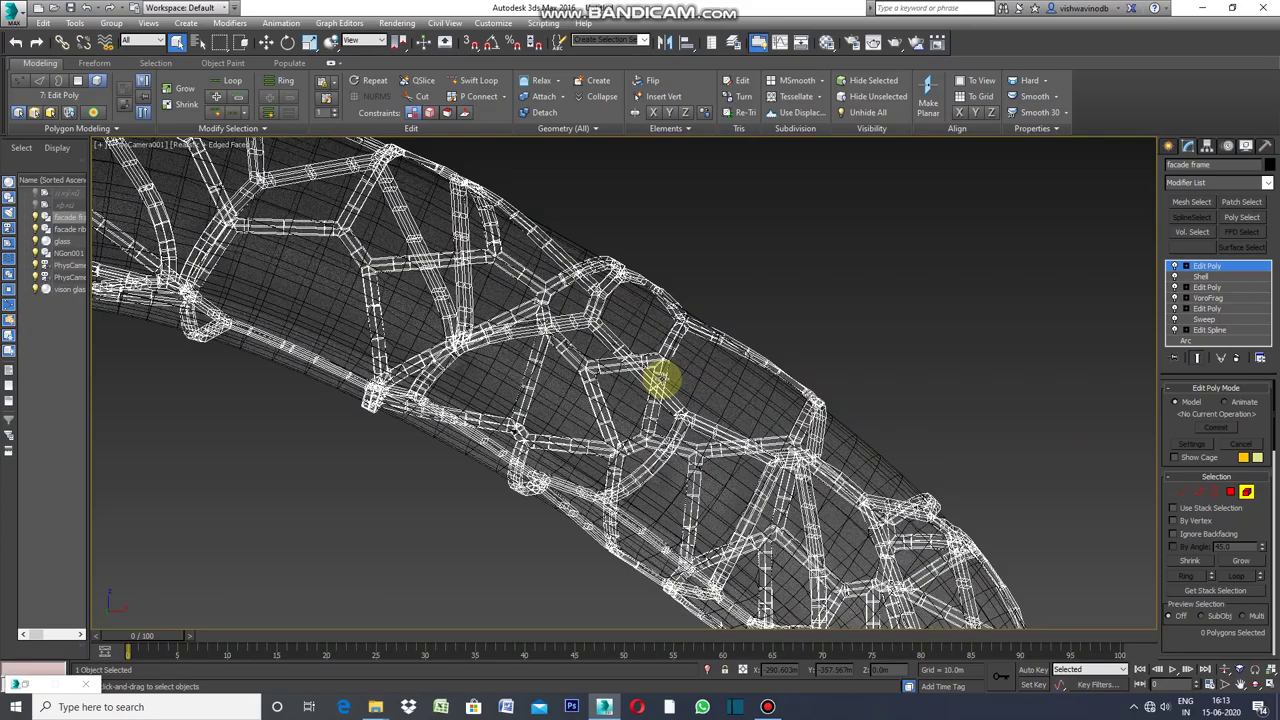
left_click(660, 379)
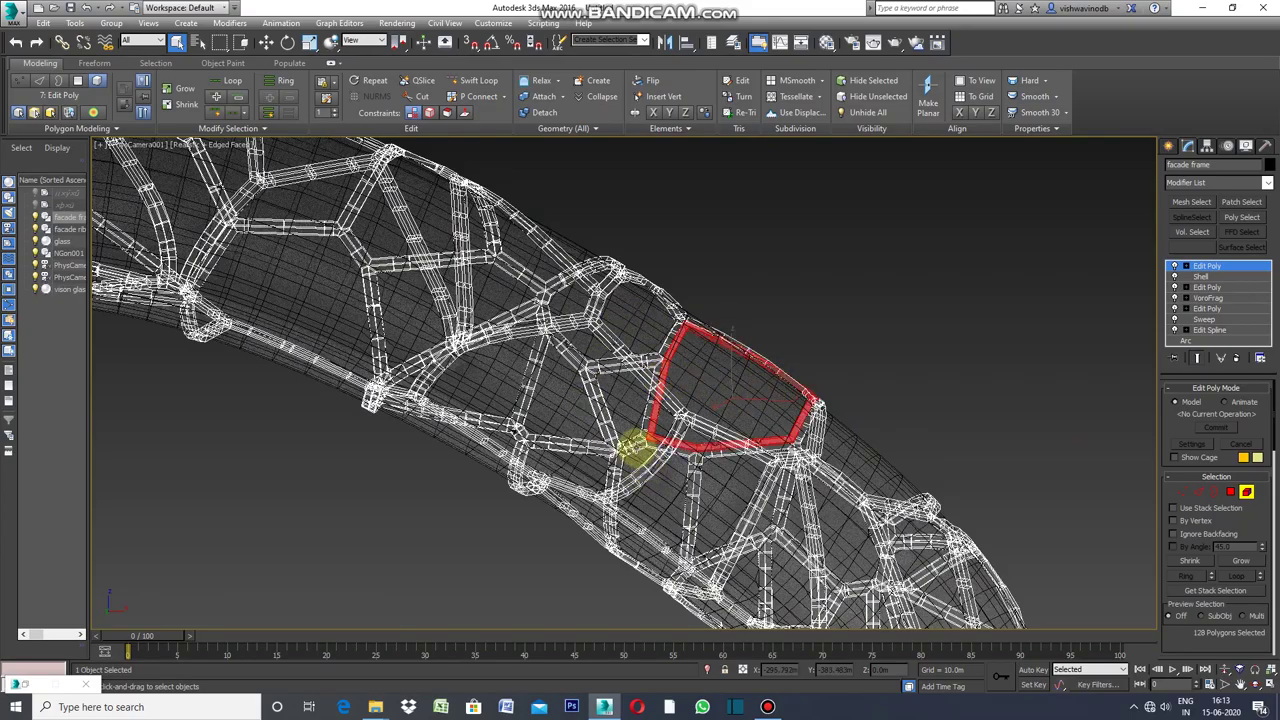
left_click(635, 449)
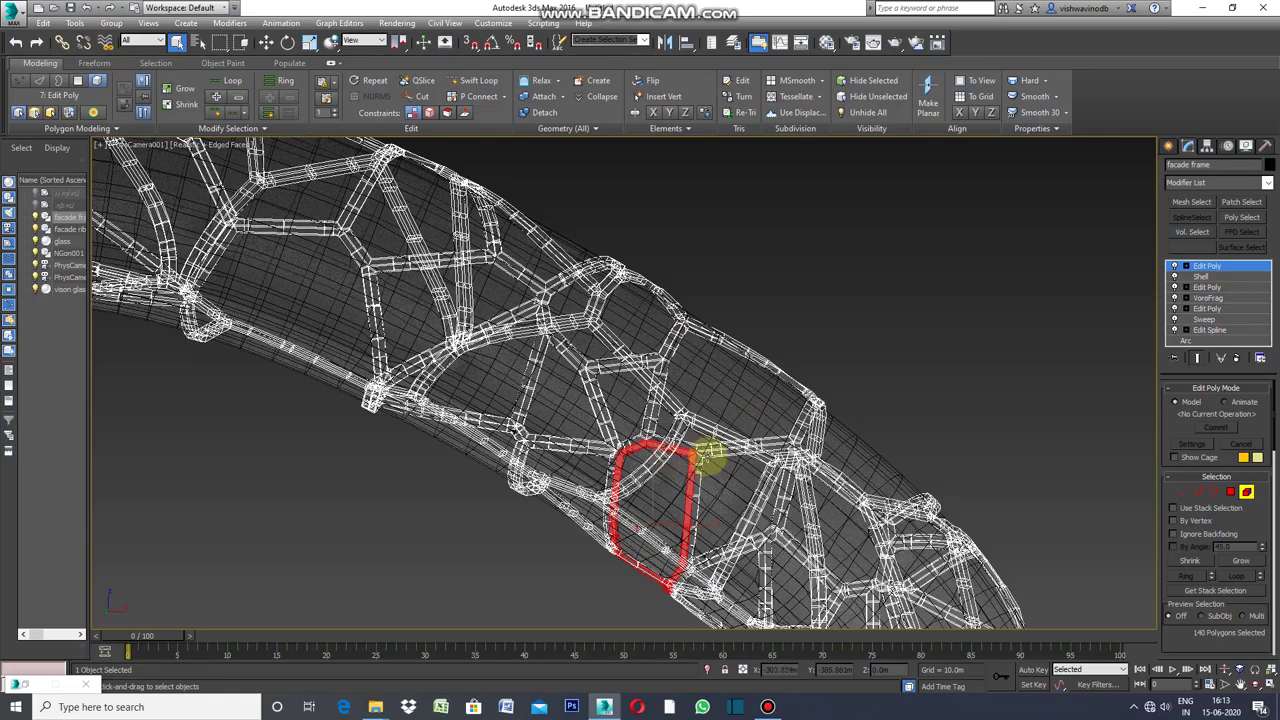
left_click(707, 453)
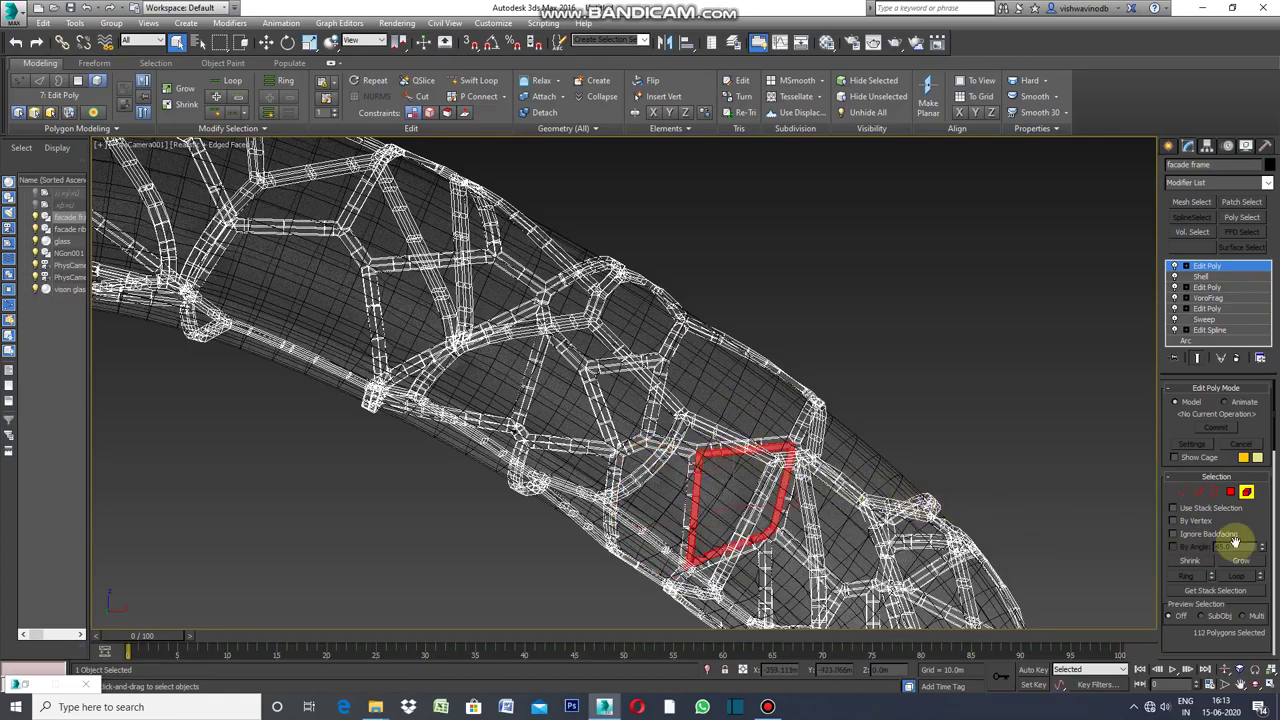
left_click(1182, 492)
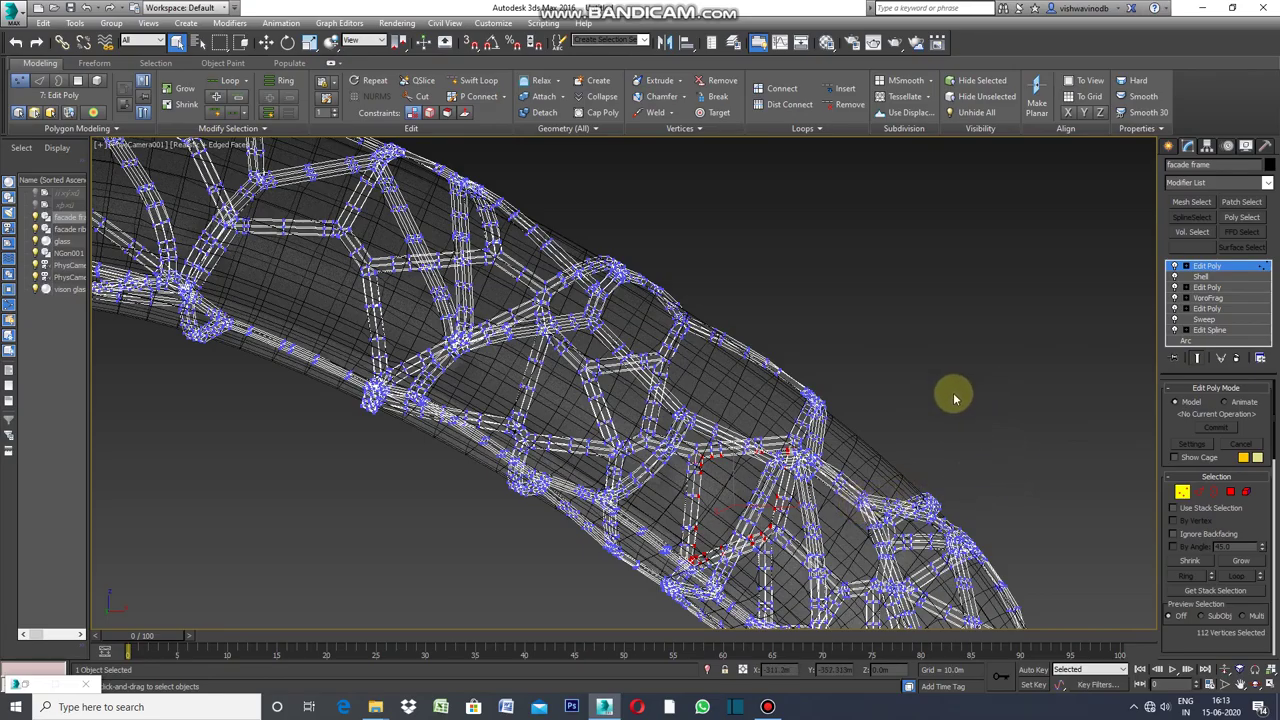
key("ctrl+a")
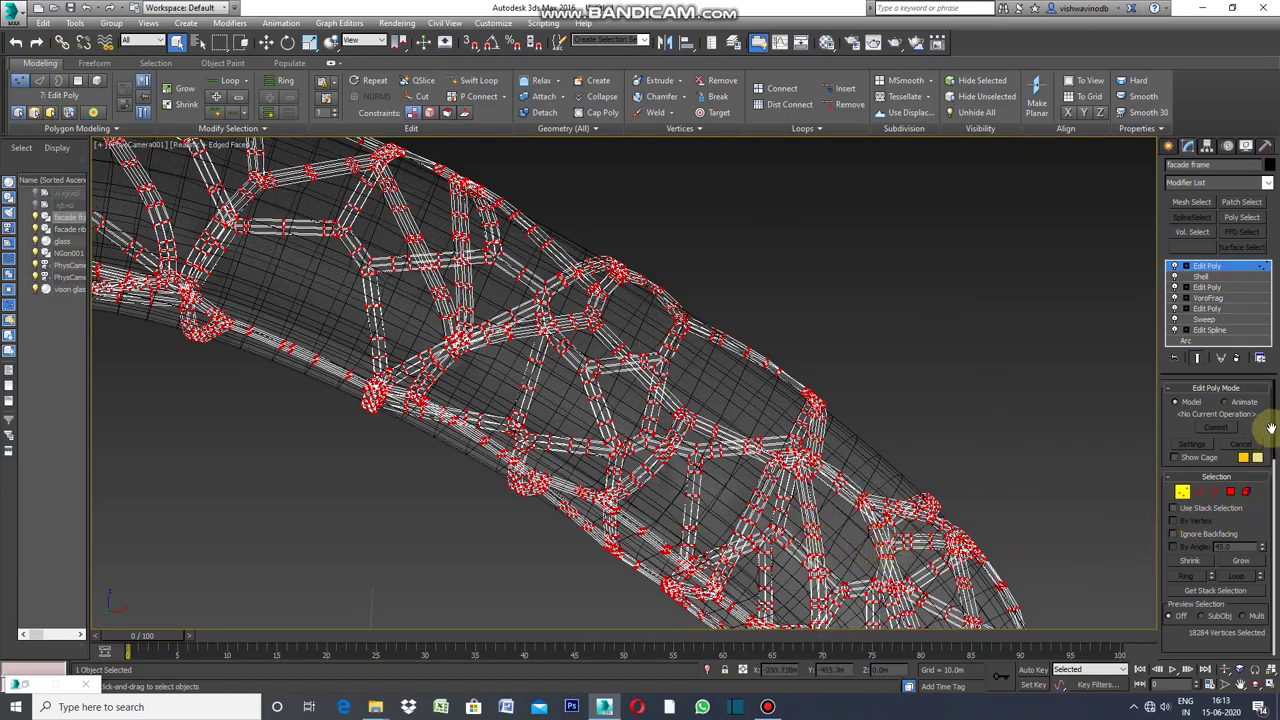
Step: Weld all the facade frame's overlapping vertices, reducing the count to 17549
left_click_drag(1275, 425, 1270, 515)
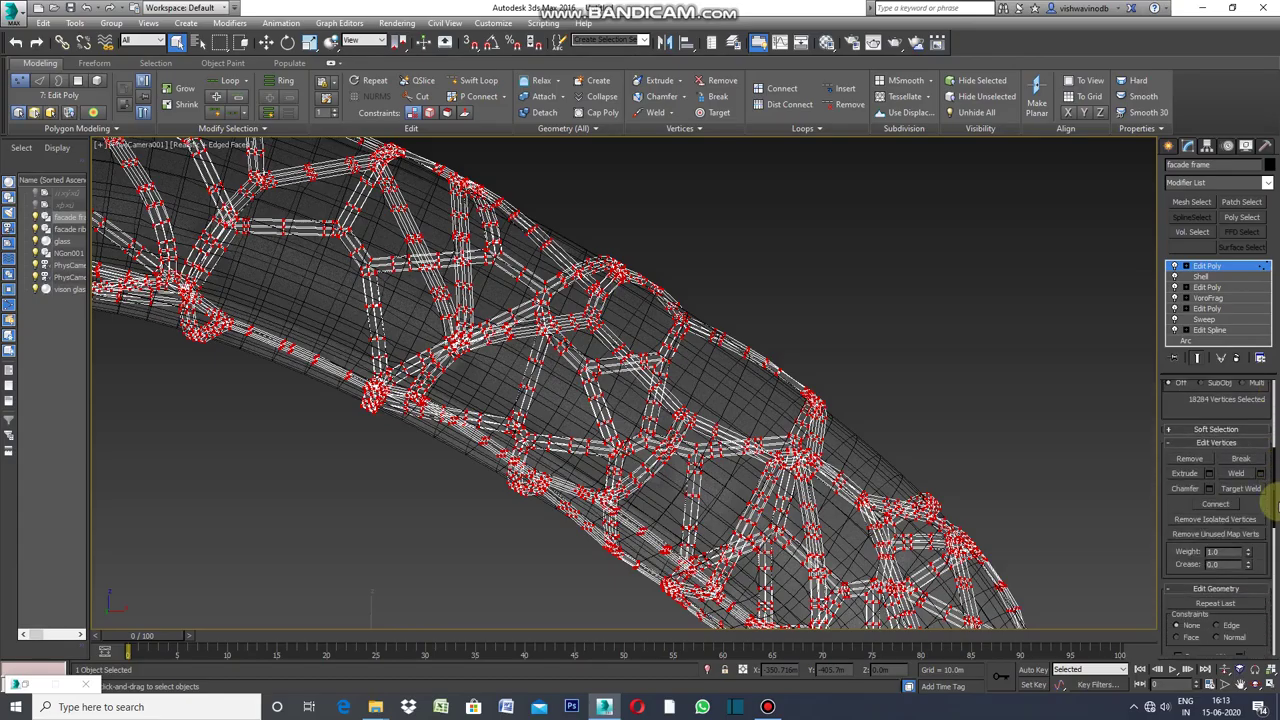
left_click_drag(1272, 515, 1267, 509)
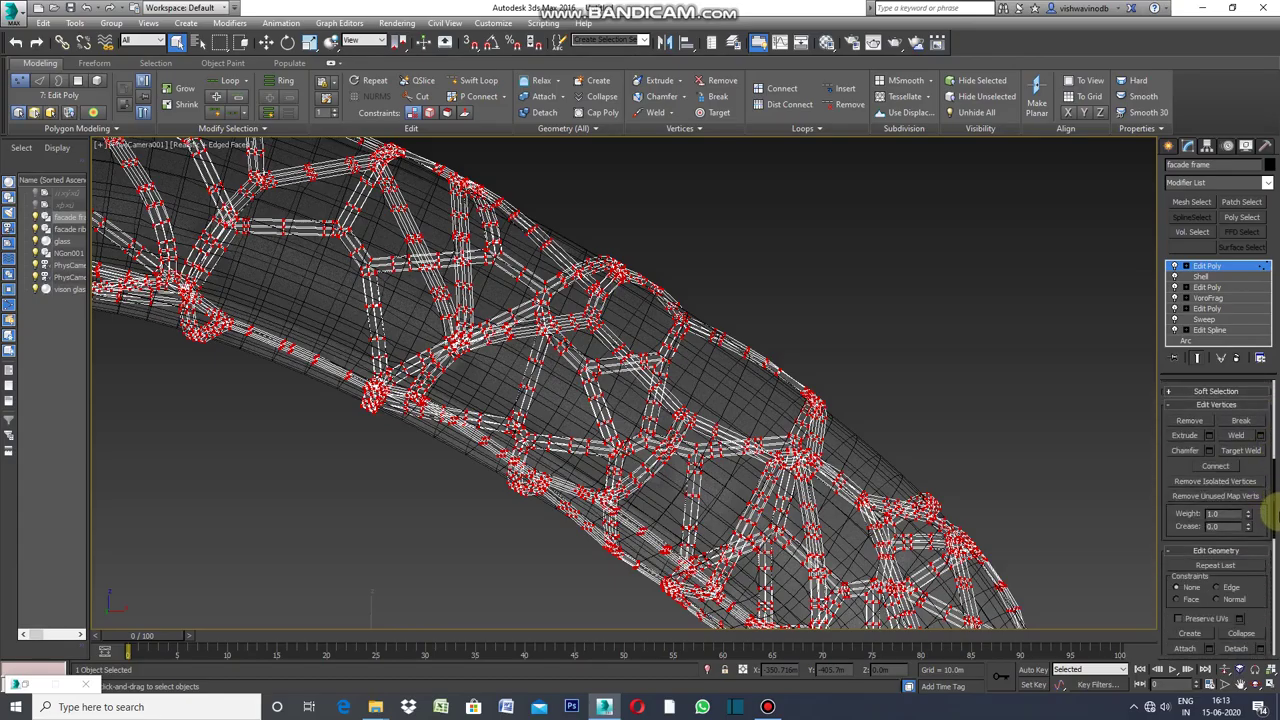
left_click(1259, 438)
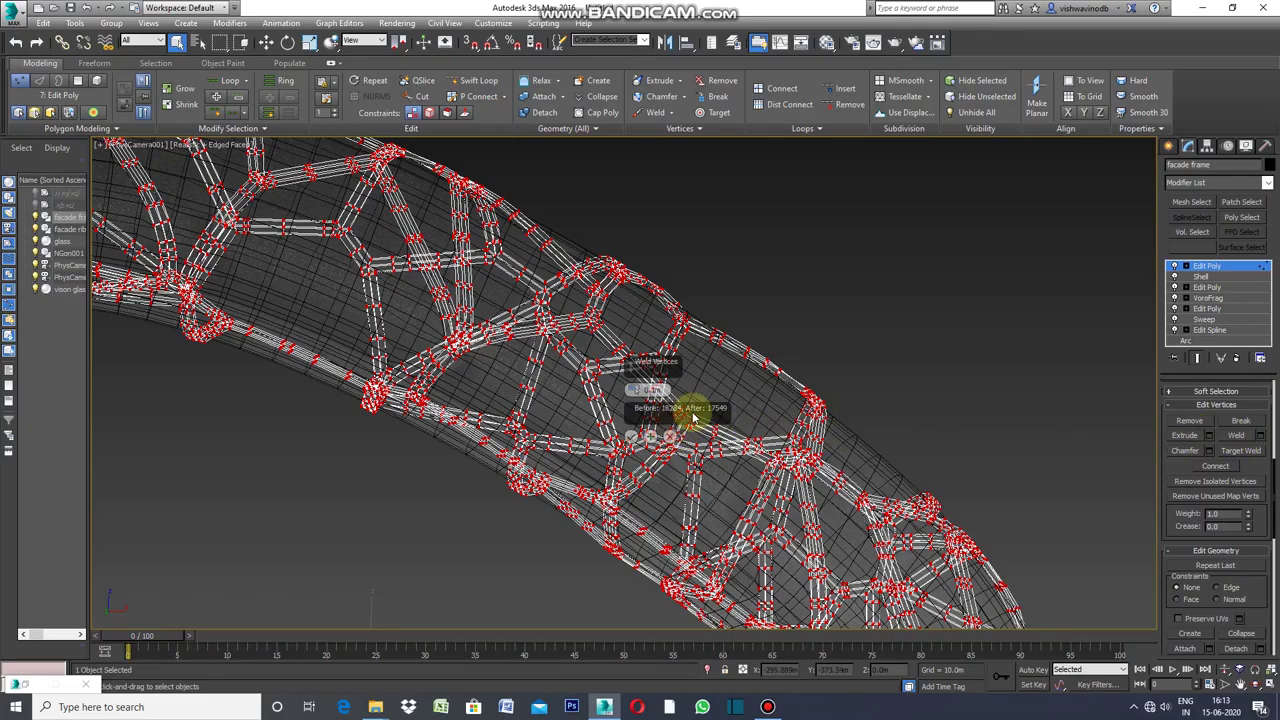
left_click(633, 438)
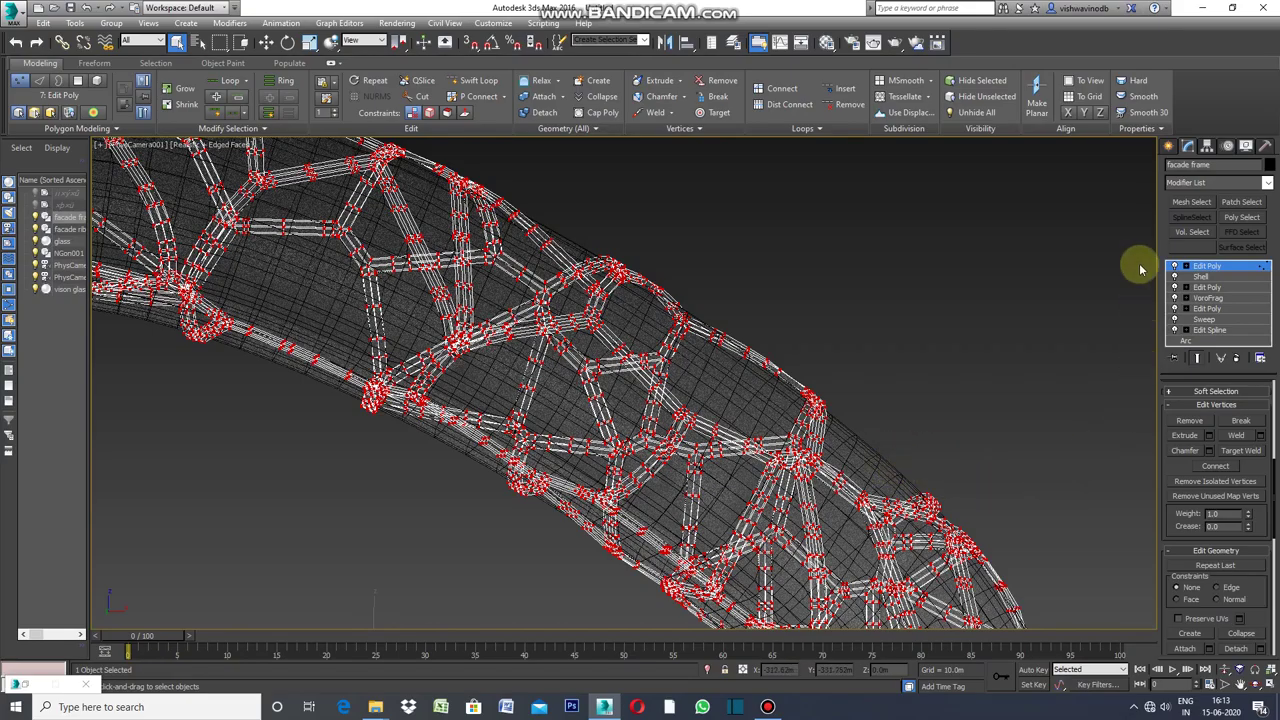
Step: Exit vertex mode and adjust the camera field of view to frame the arch
left_click(1168, 147)
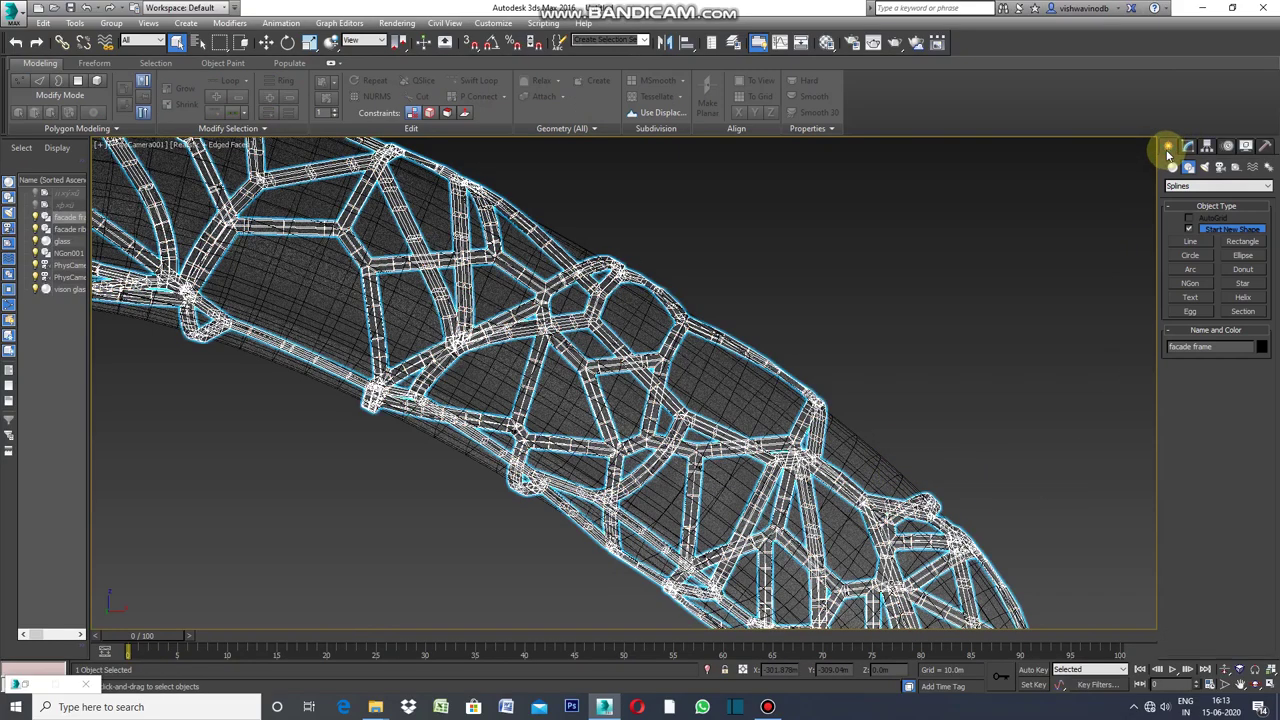
left_click(1225, 689)
left_click_drag(937, 482, 951, 569)
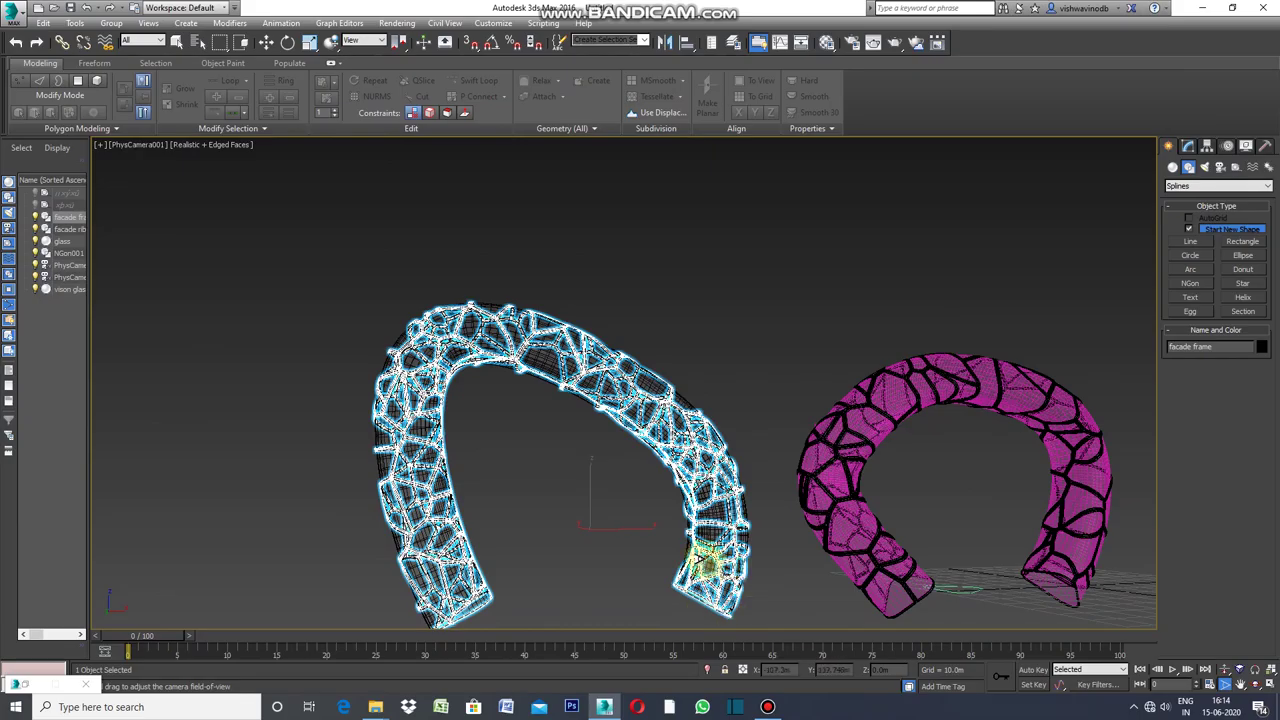
mouse_move(694, 534)
left_mouse_down()
mouse_move(690, 428)
mouse_move(697, 443)
left_mouse_up()
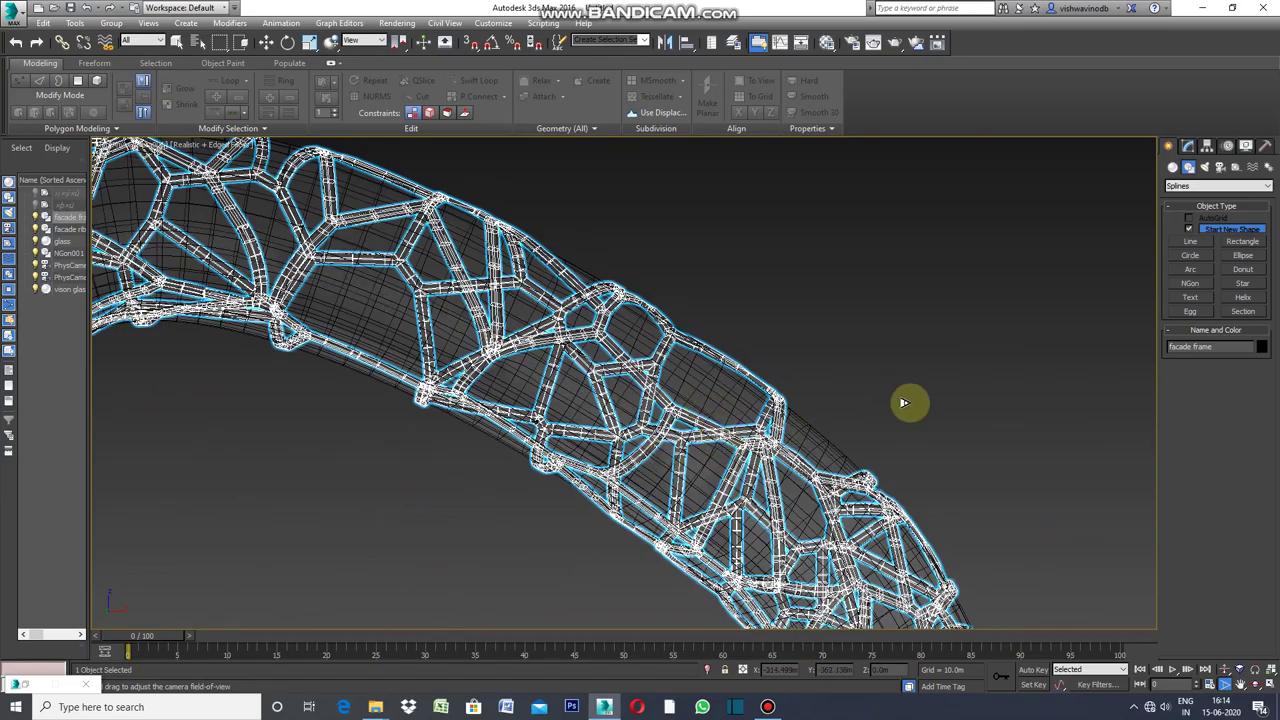
left_click(1189, 148)
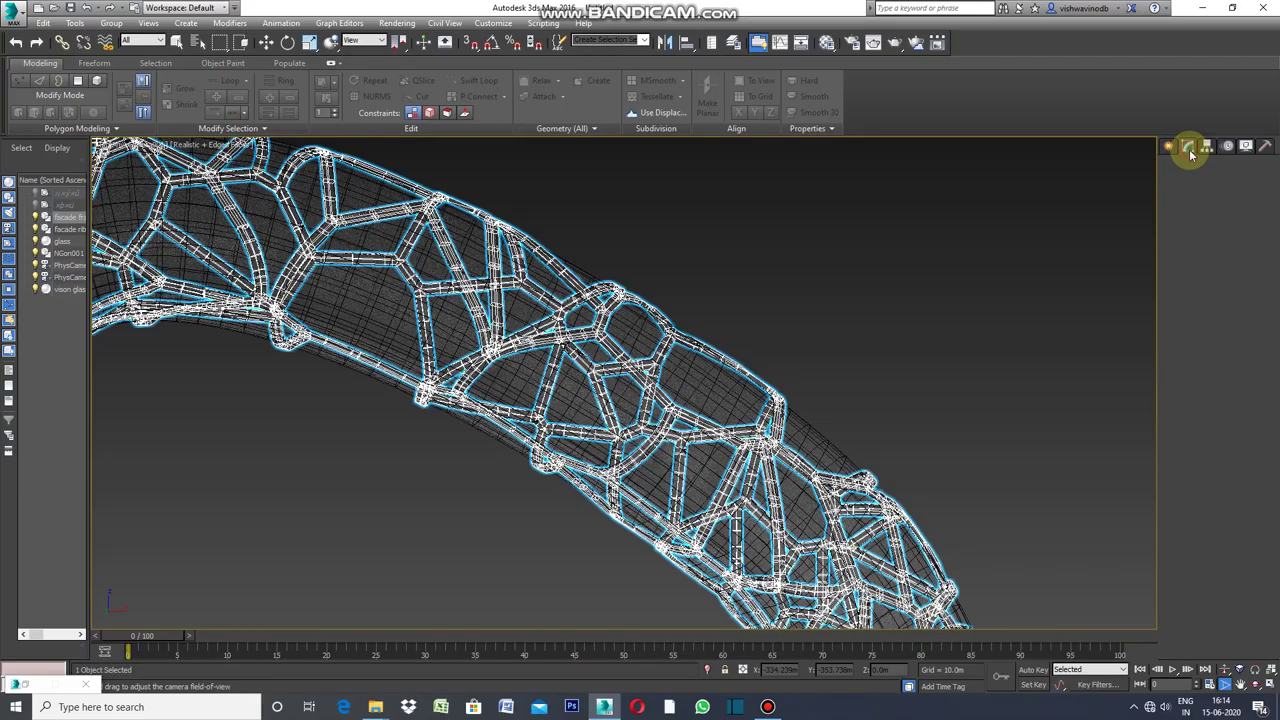
Step: Add a Relax modifier to the facade frame with Relax Value 0.0 and higher Iterations
left_click(1266, 183)
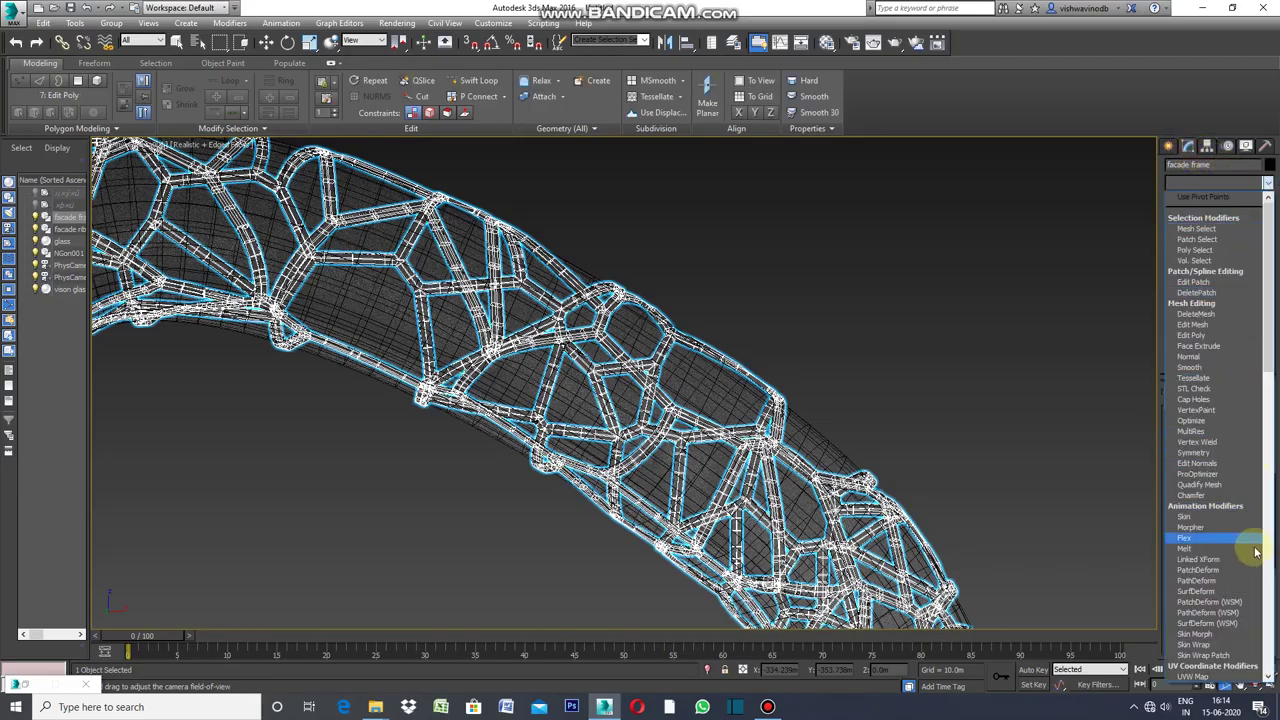
left_click_drag(1272, 328, 1276, 503)
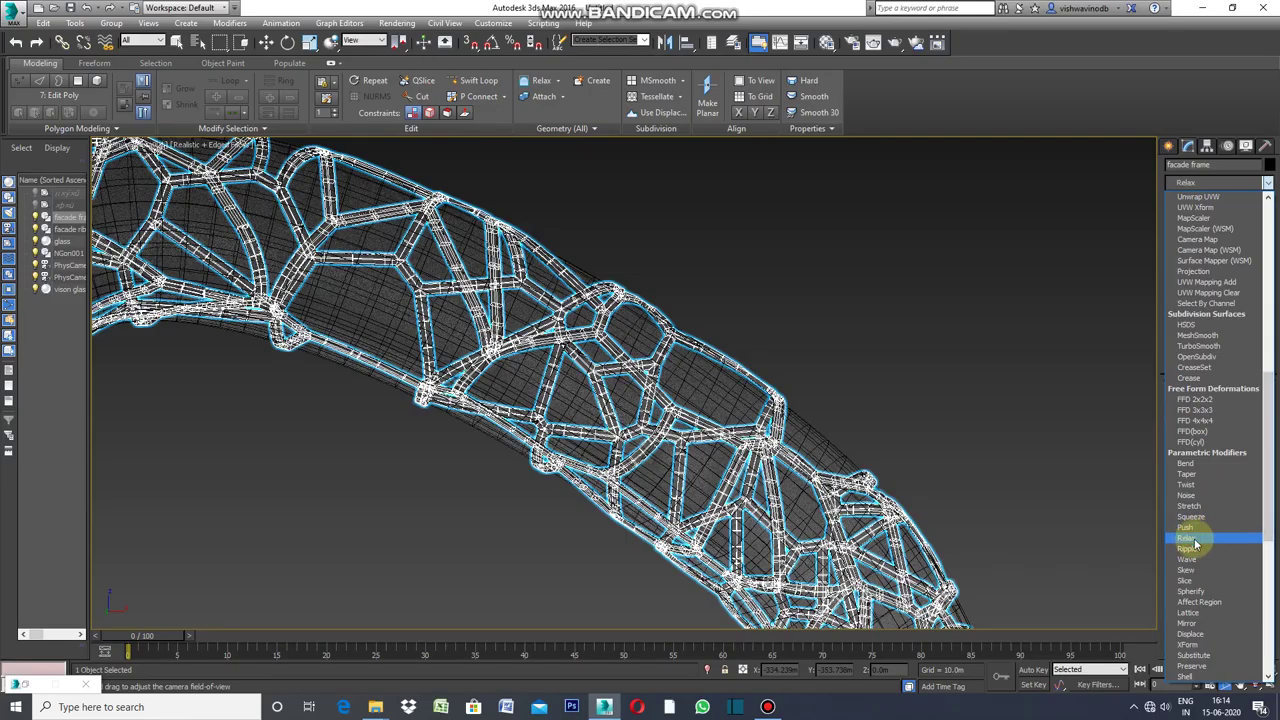
left_click(1194, 540)
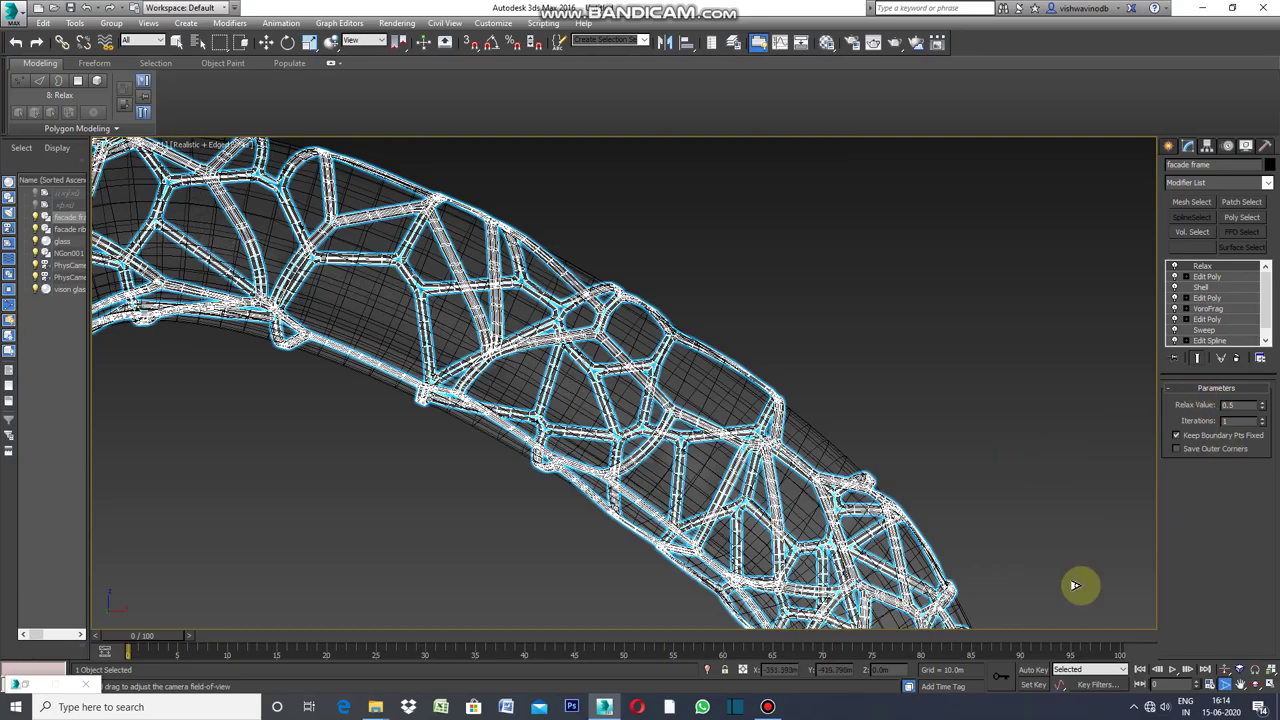
mouse_move(950, 505)
left_mouse_down()
mouse_move(957, 531)
mouse_move(962, 497)
left_mouse_up()
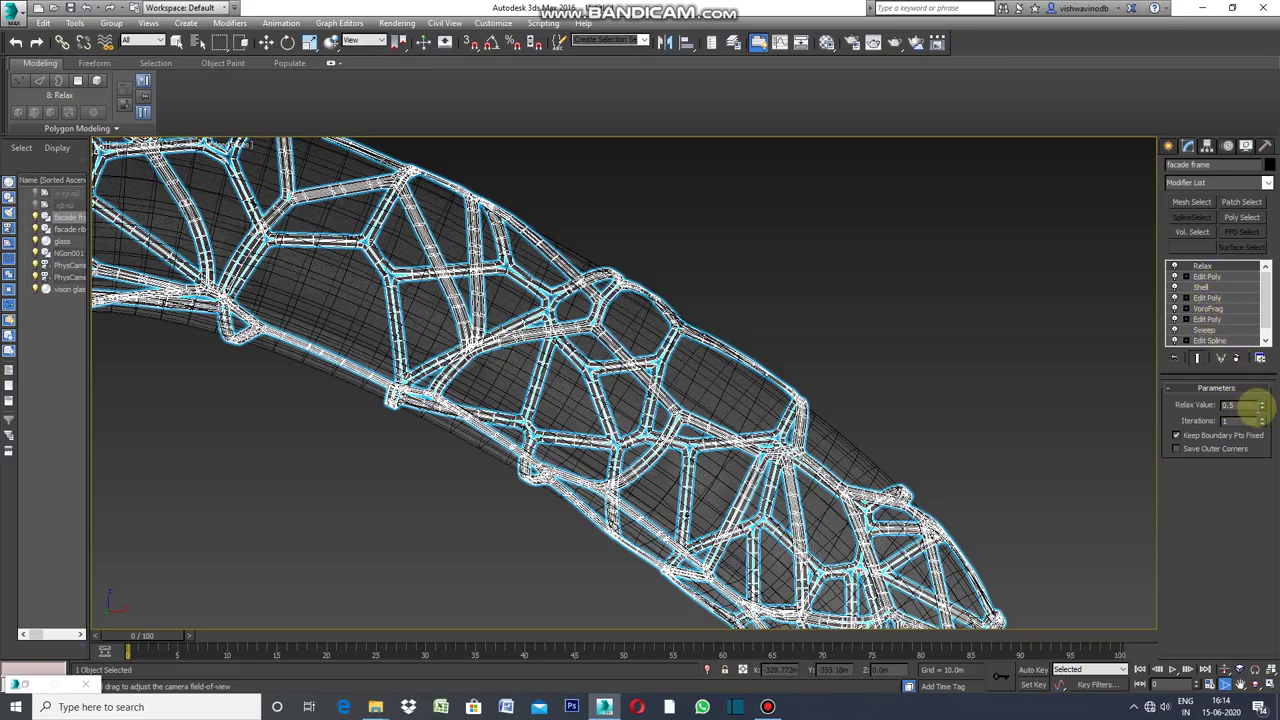
left_click_drag(1263, 407, 1263, 407)
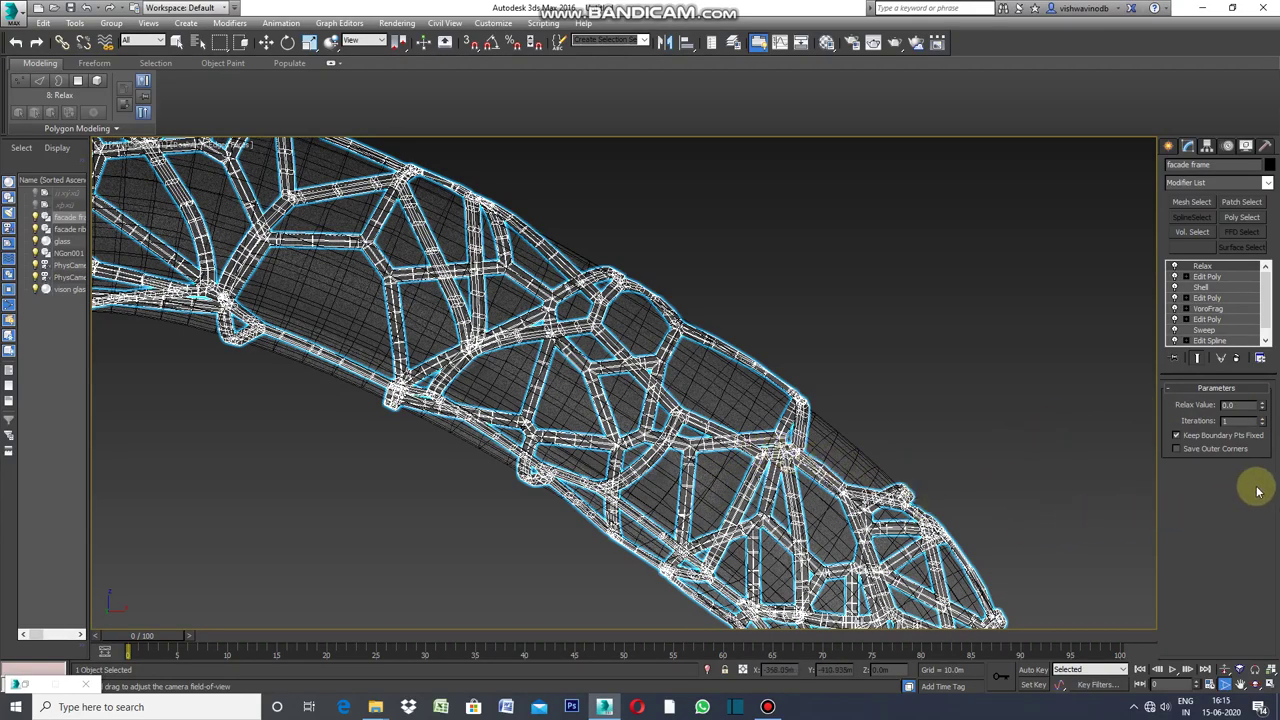
left_click(1263, 419)
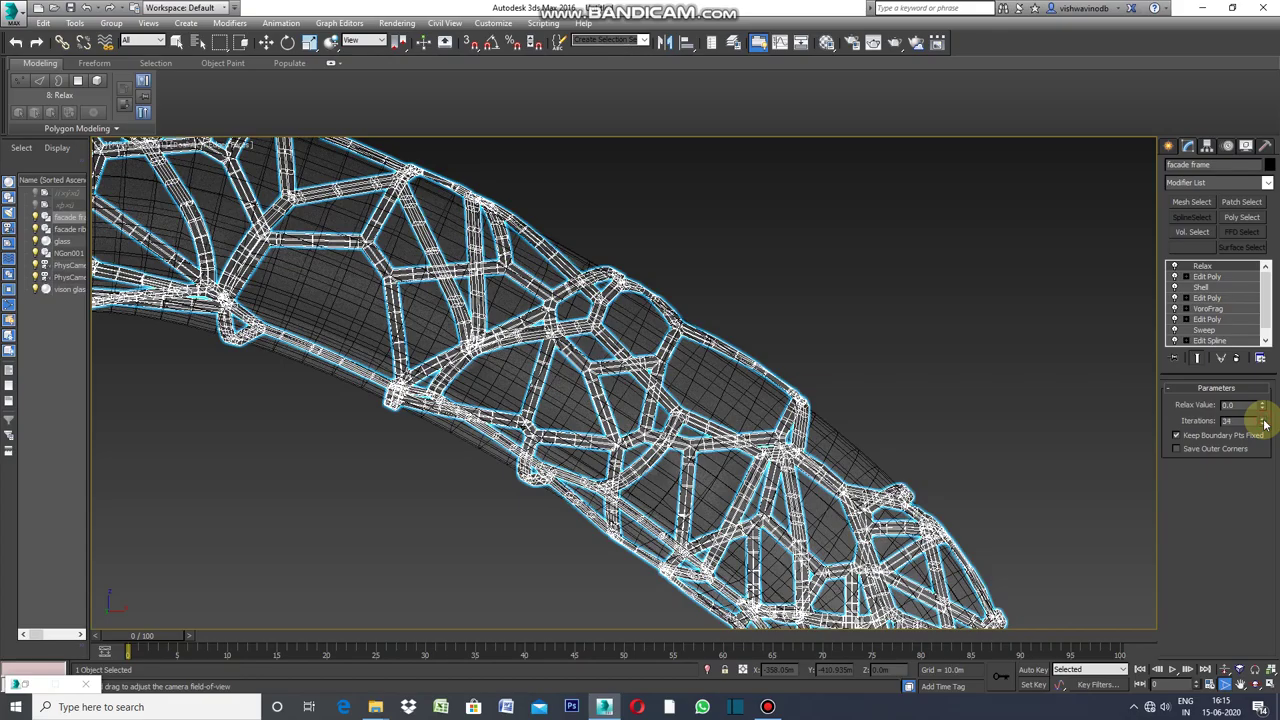
left_click(1226, 421)
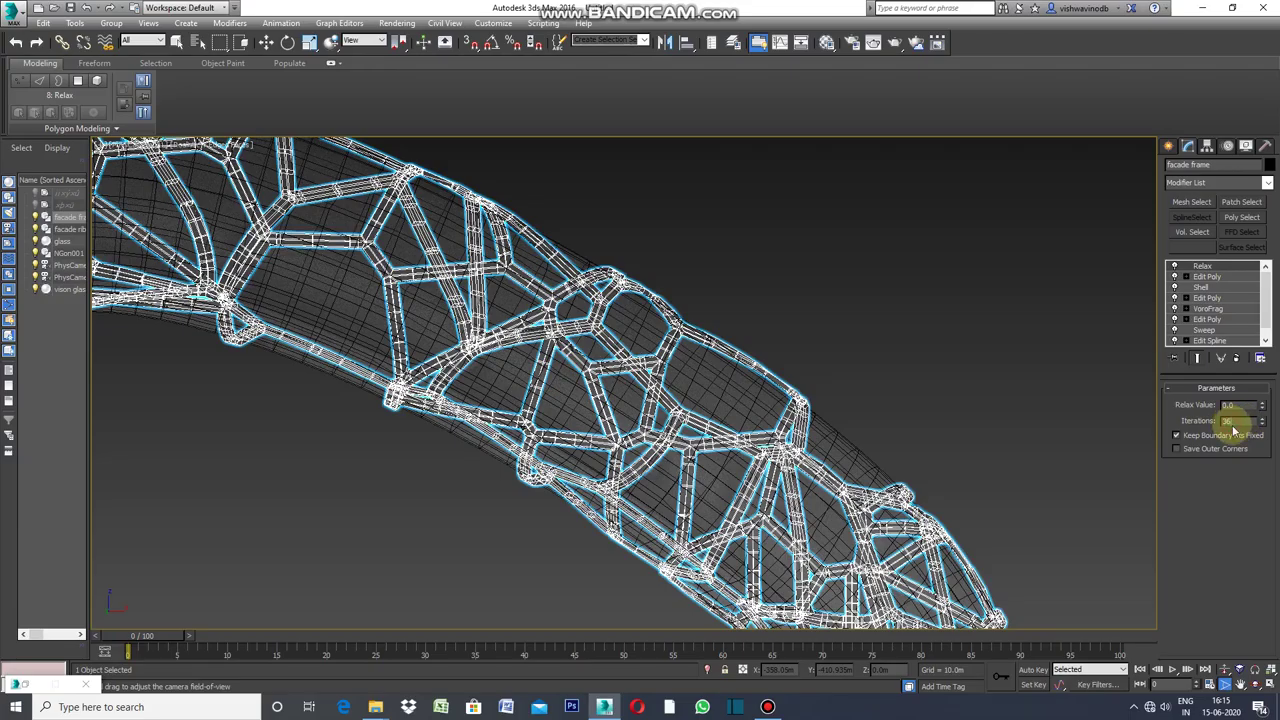
left_click_drag(941, 467, 948, 518)
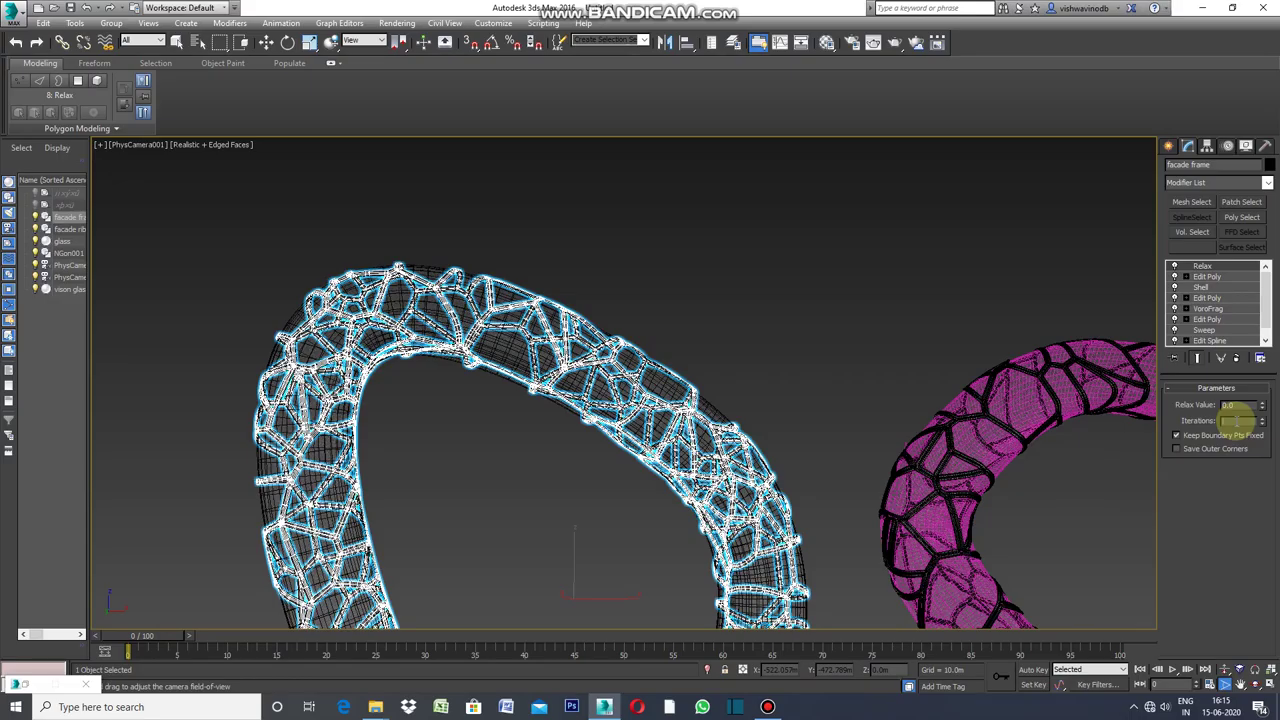
Step: Commit 35 Relax iterations, then zoom the camera in and out to inspect the struts
type("3")
key("Return")
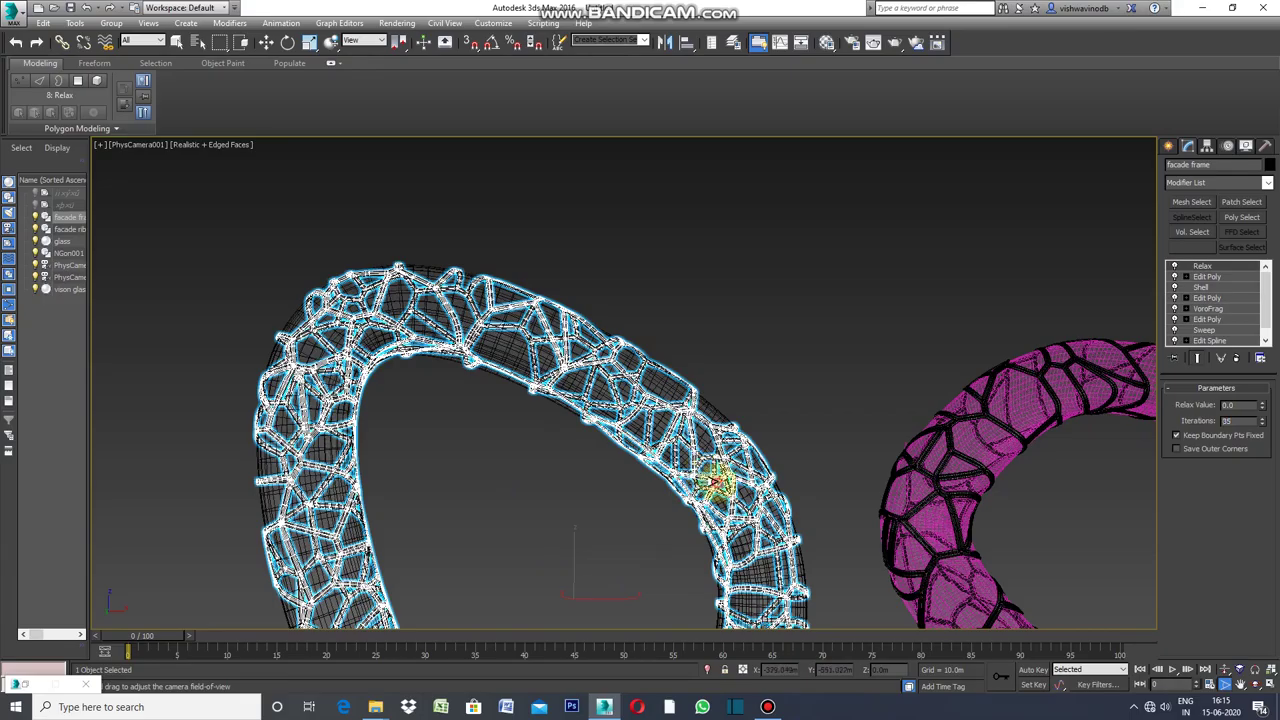
scroll(710, 440, "down", 5)
scroll(731, 400, "down", 5)
scroll(732, 380, "down", 4)
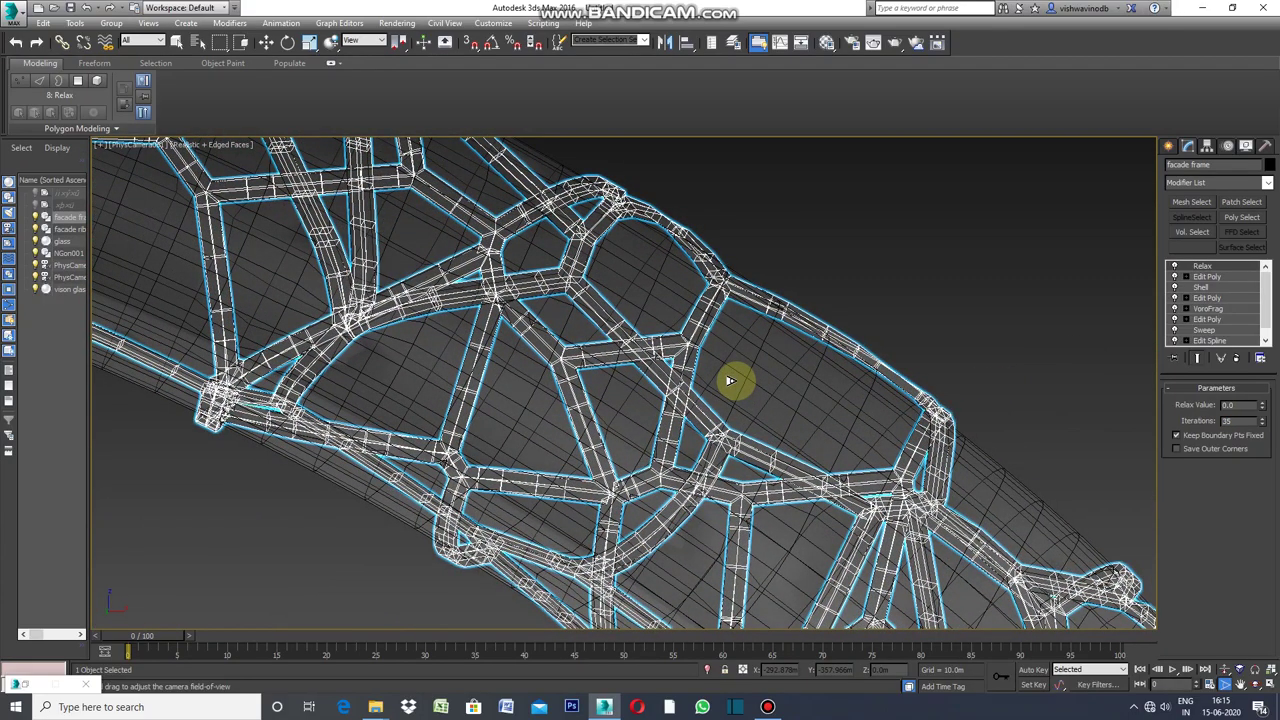
scroll(733, 380, "up", 3)
scroll(737, 390, "up", 3)
scroll(737, 403, "up", 3)
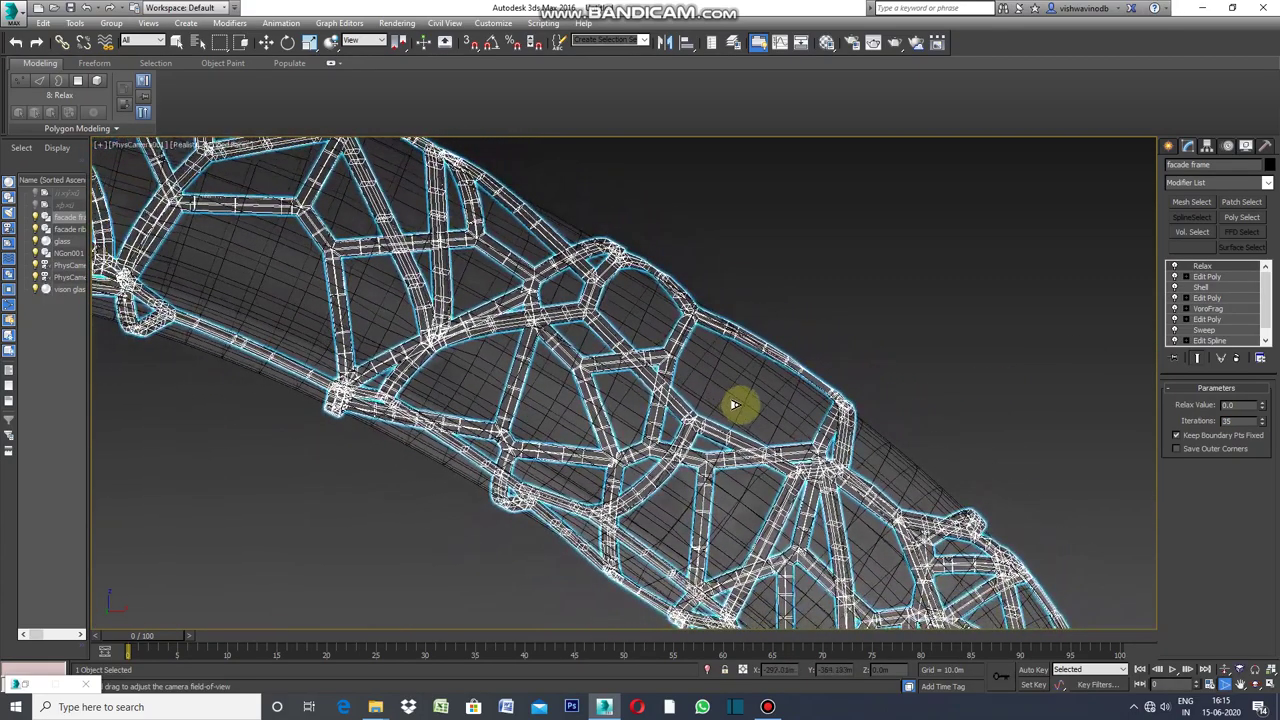
scroll(745, 425, "up", 3)
scroll(750, 445, "up", 3)
scroll(757, 462, "up", 3)
scroll(762, 474, "up", 2)
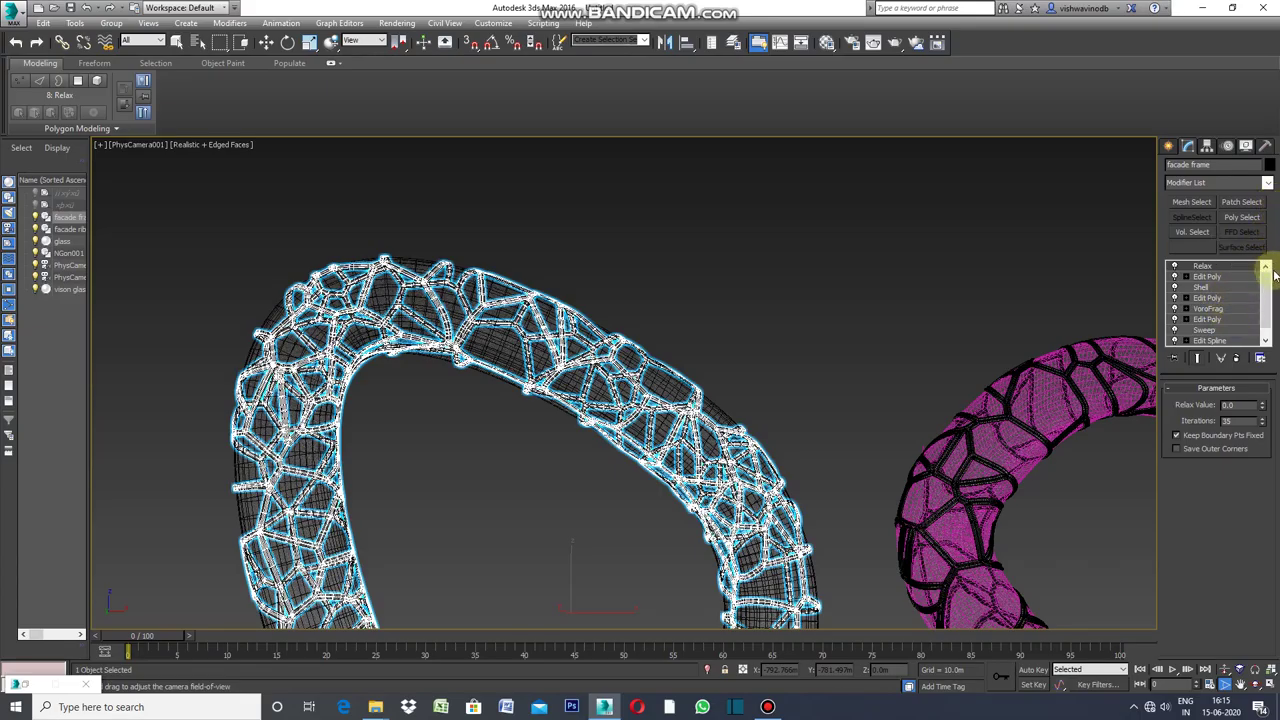
Step: Add a 1-iteration TurboSmooth modifier to the facade frame and frame its rounded struts
left_click_drag(1267, 288, 1268, 302)
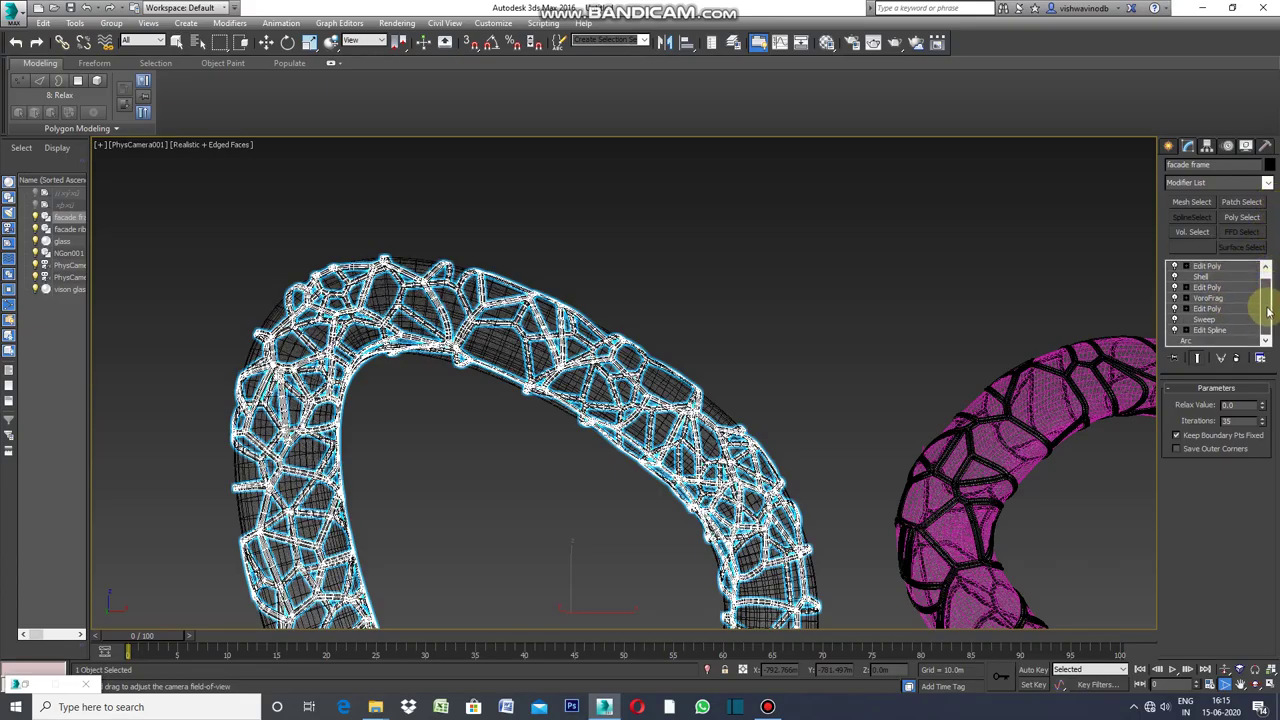
left_click(1268, 184)
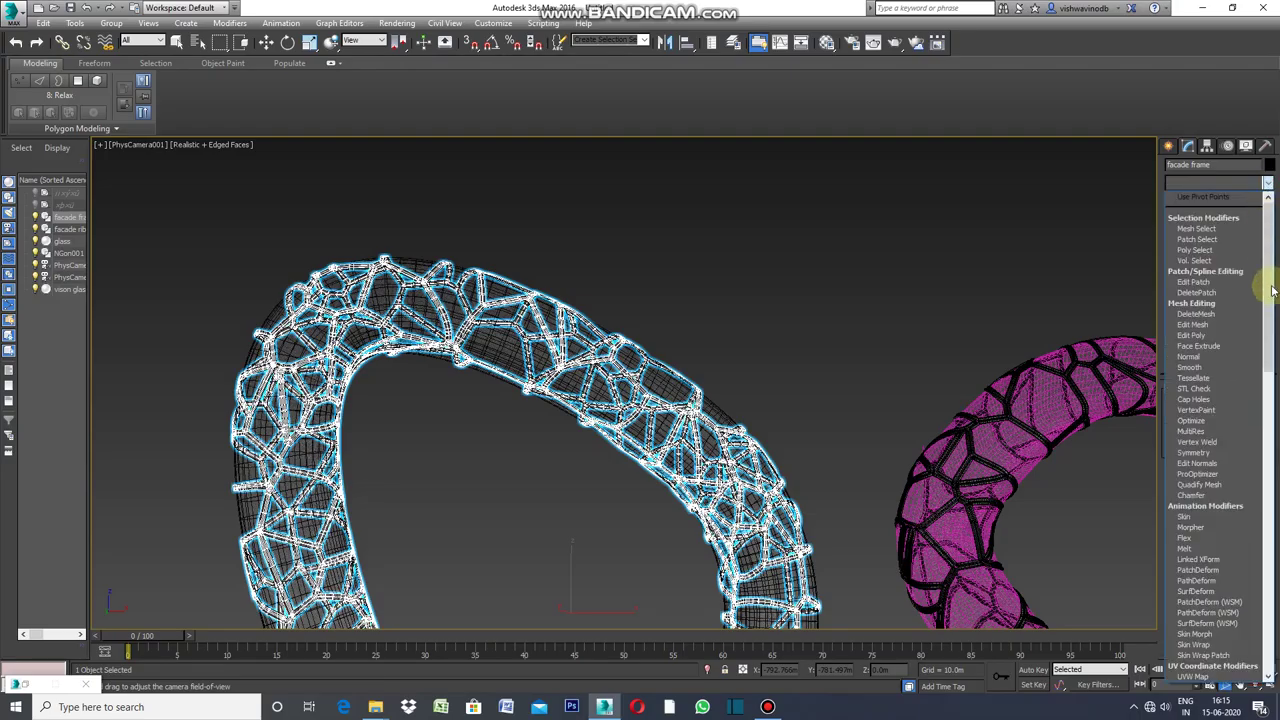
left_click_drag(1268, 366, 1268, 430)
left_click_drag(1270, 448, 1270, 474)
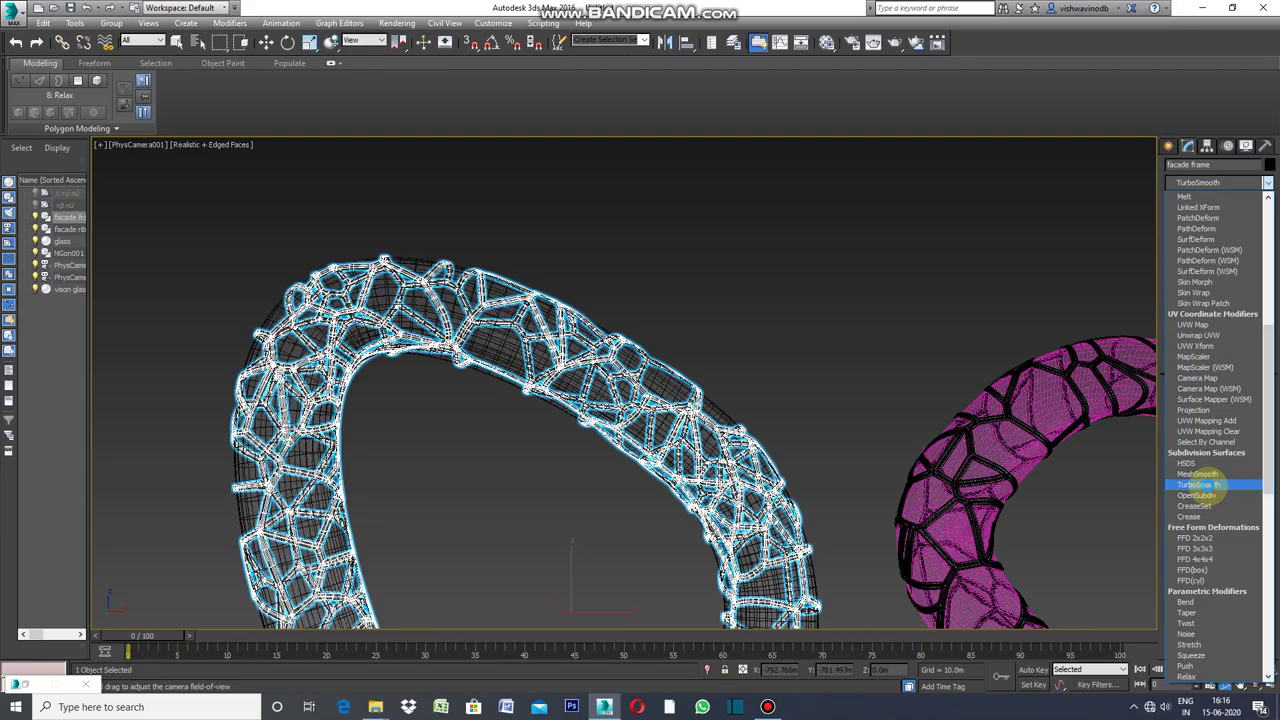
left_click(1208, 487)
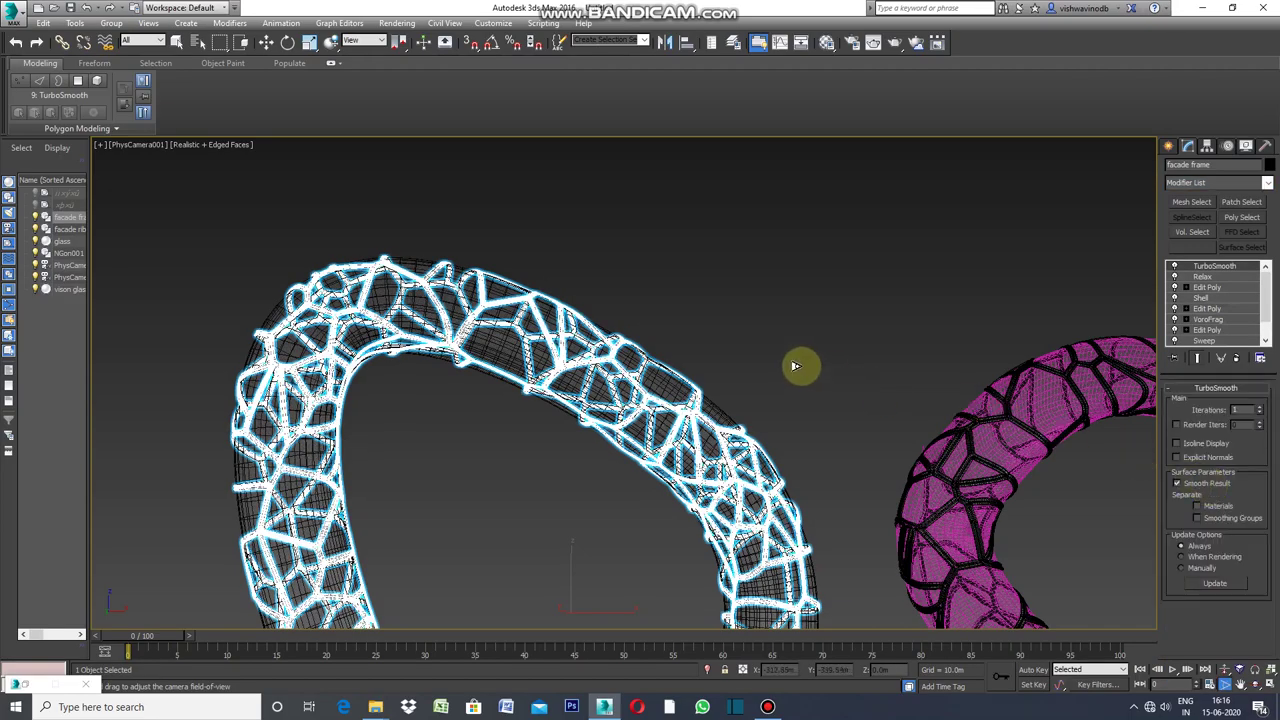
left_click_drag(846, 500, 843, 543)
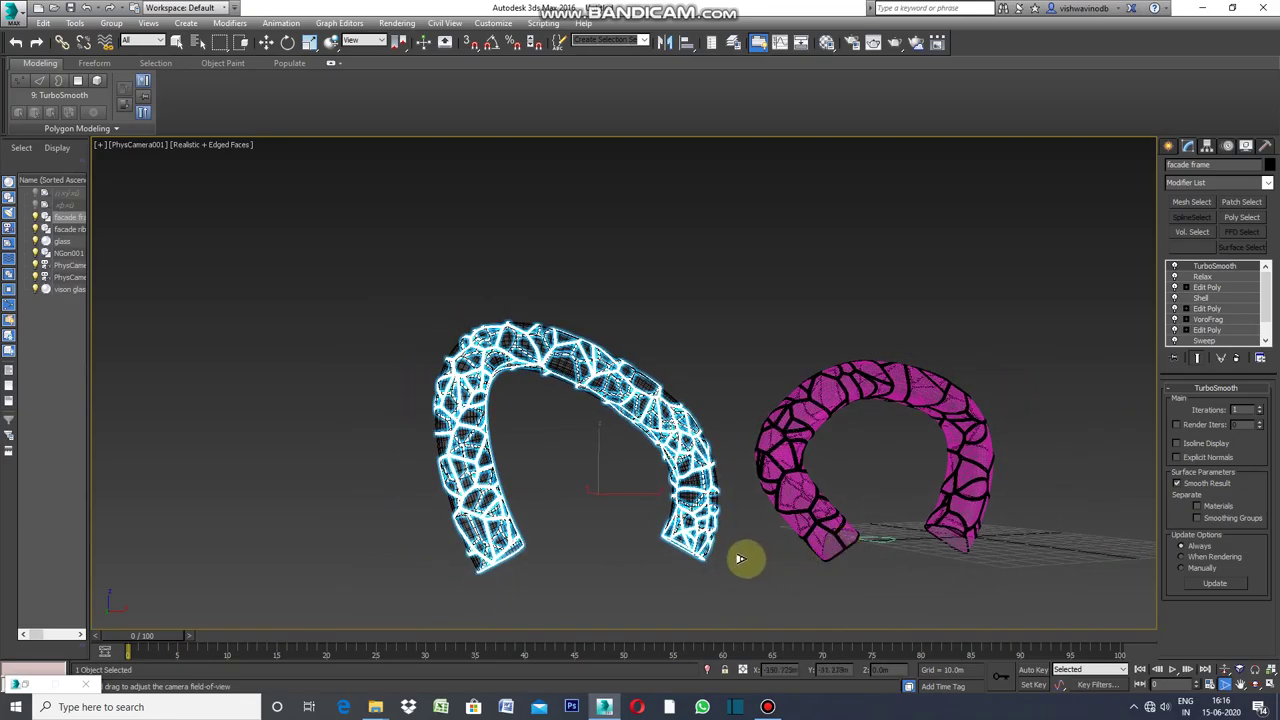
left_click_drag(718, 548, 705, 443)
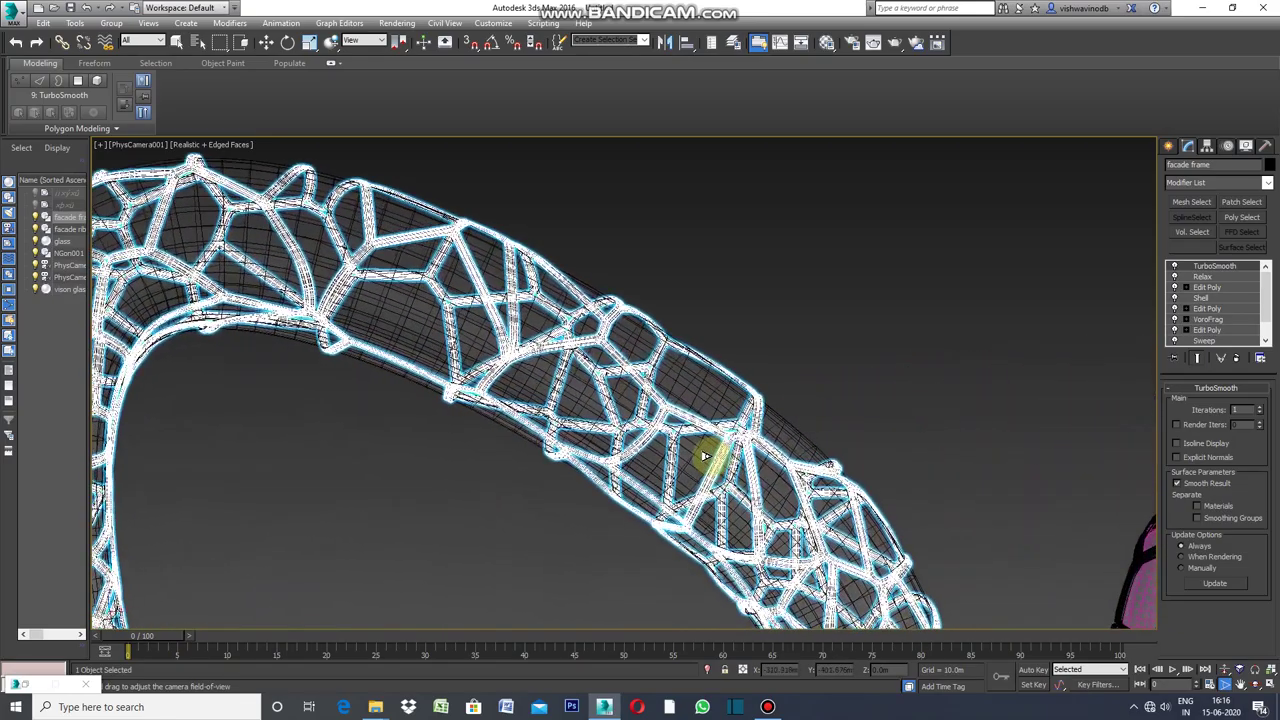
left_click(1167, 147)
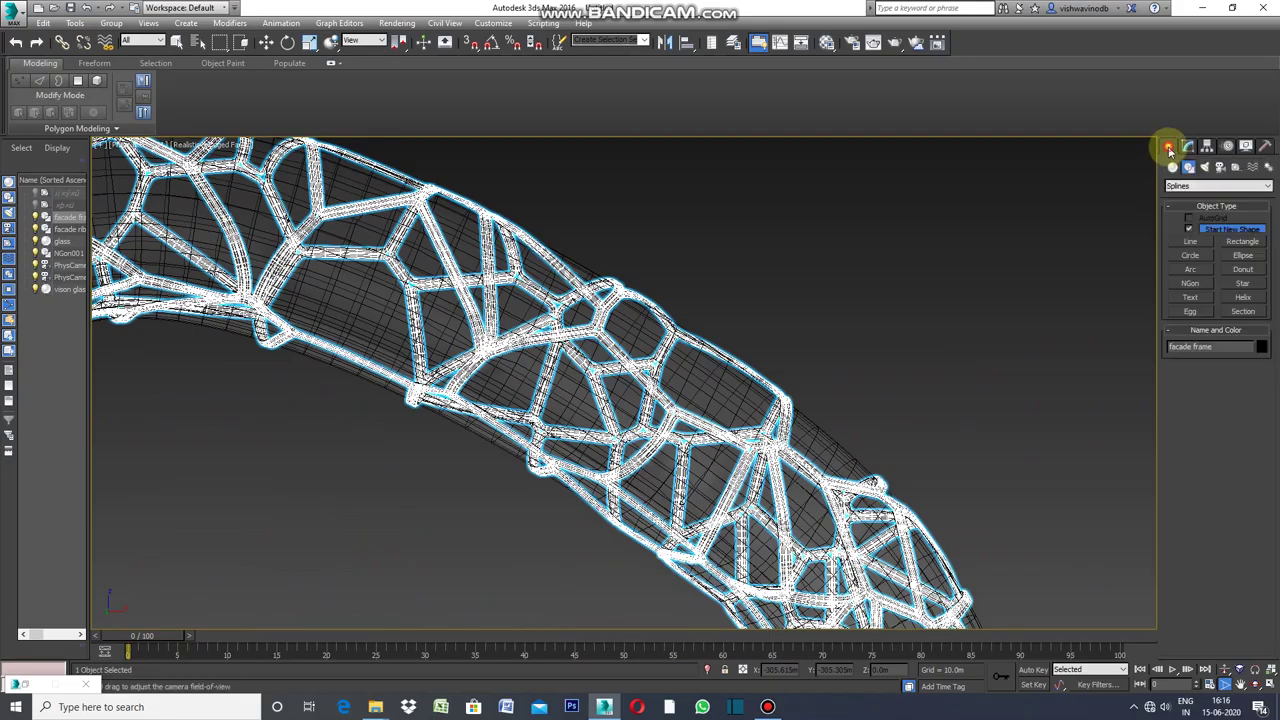
Step: Deselect the facade objects, truck and widen the camera to show the whole arch, and open Rendering
right_click(975, 338)
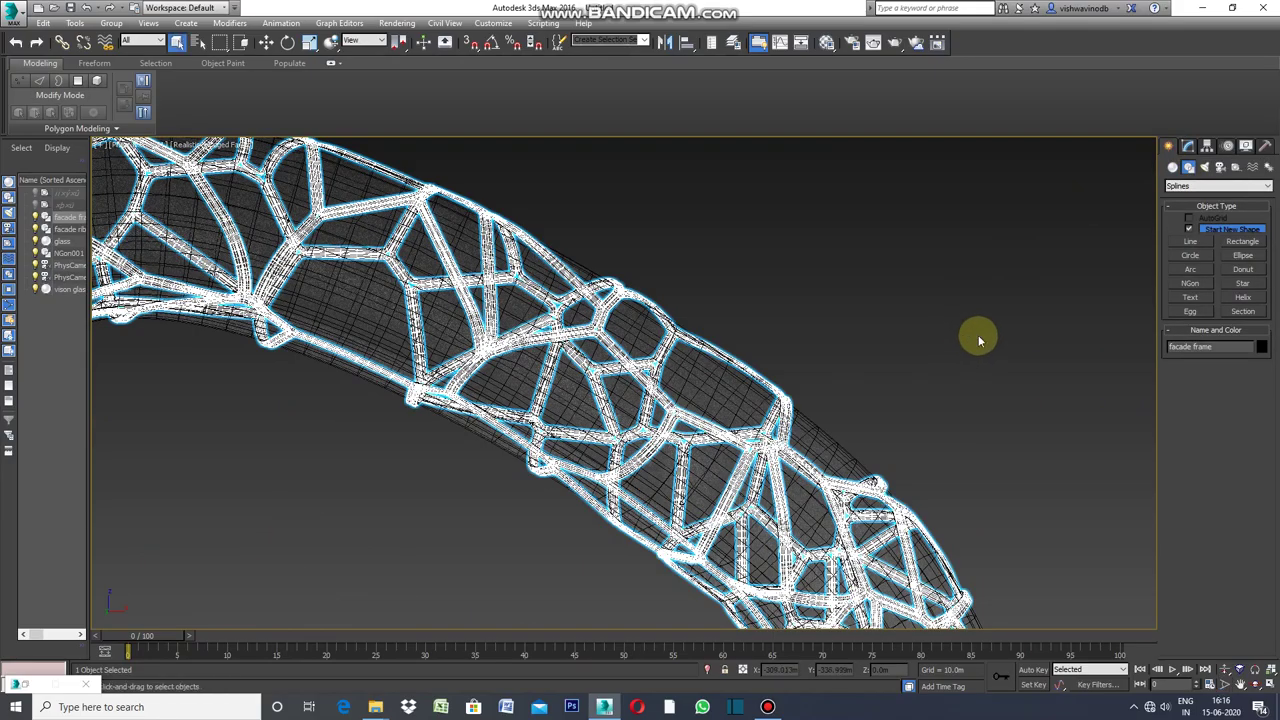
left_click(979, 340)
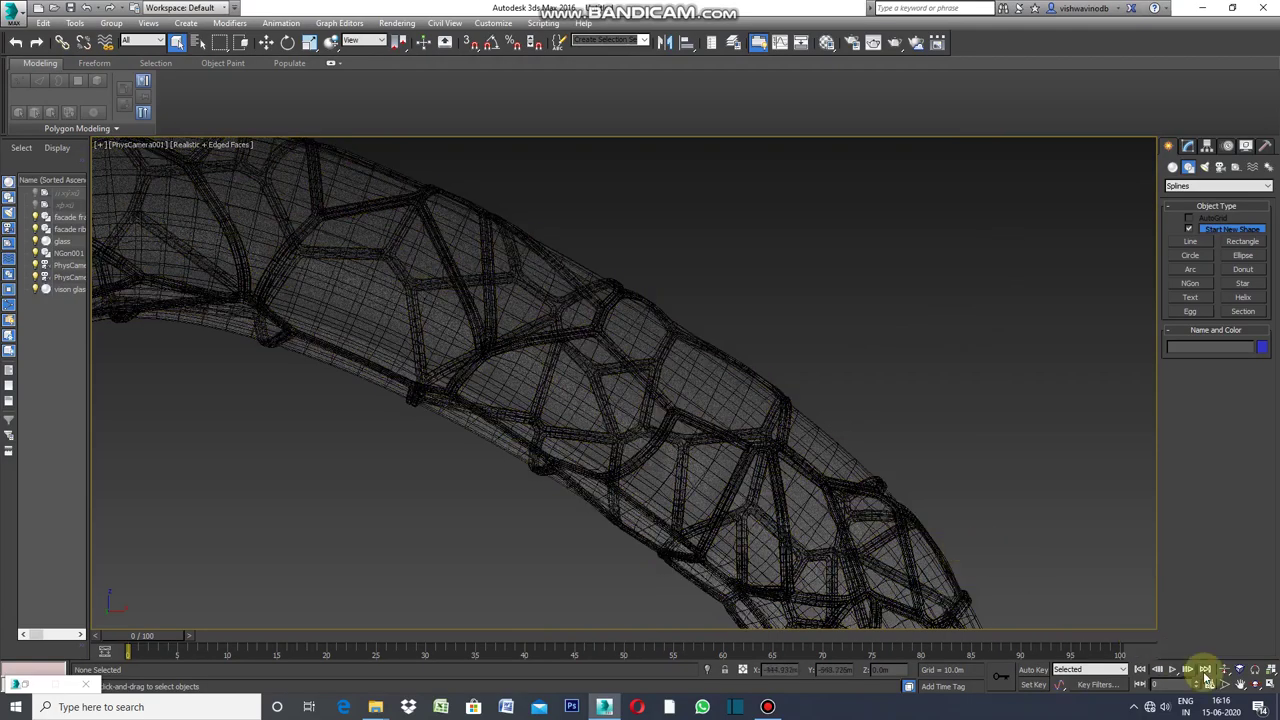
left_click(1240, 684)
mouse_move(900, 476)
left_mouse_down()
mouse_move(994, 380)
mouse_move(665, 453)
mouse_move(851, 371)
left_mouse_up()
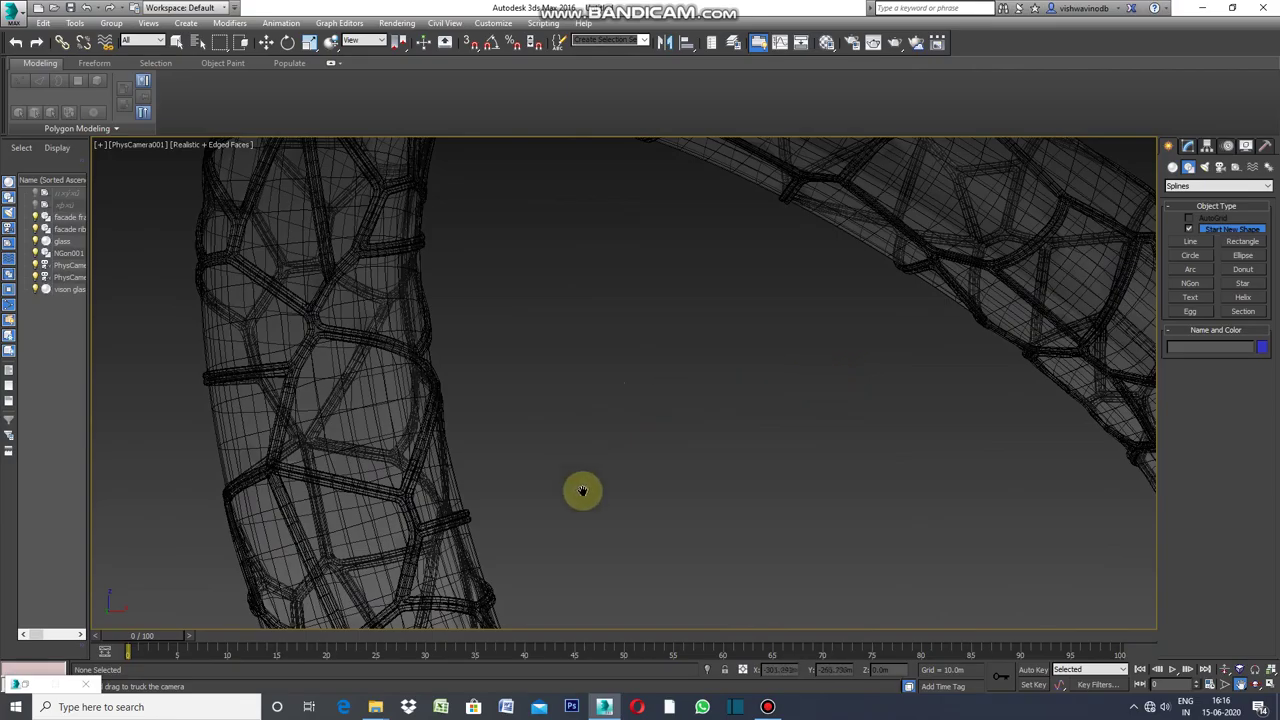
left_click(1210, 684)
mouse_move(805, 478)
left_mouse_down()
mouse_move(823, 520)
mouse_move(809, 537)
left_mouse_up()
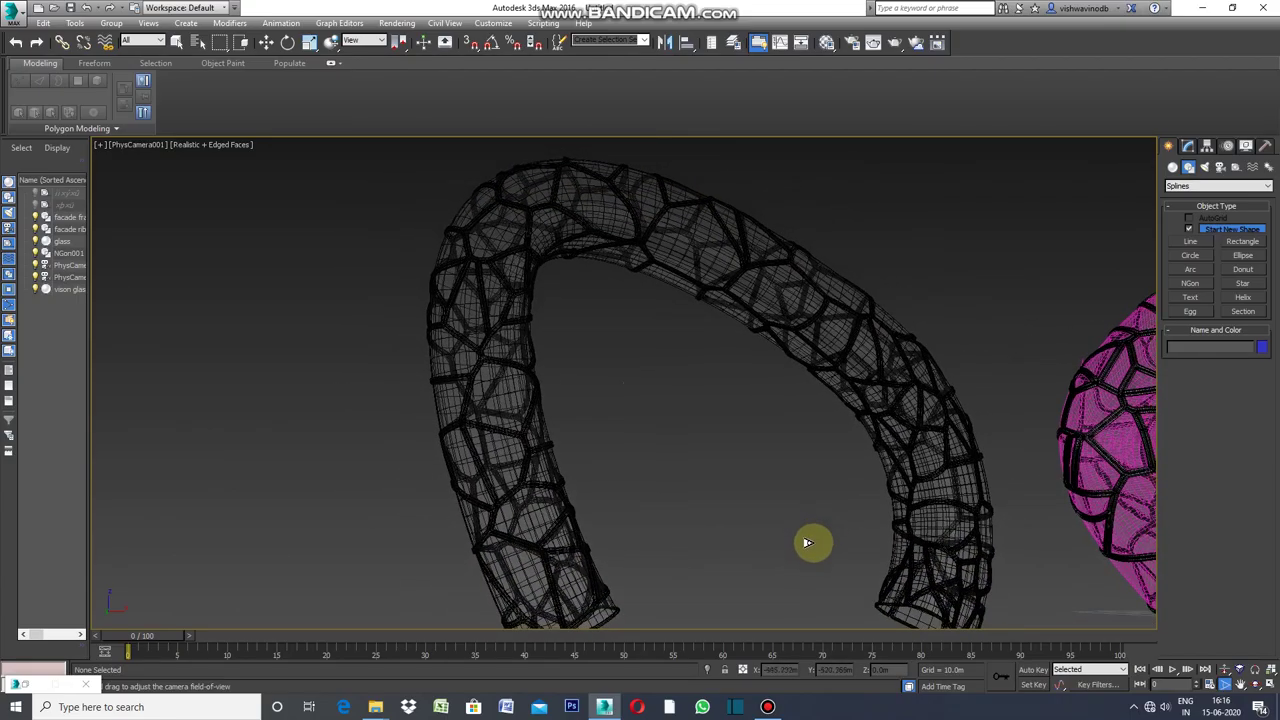
left_click(396, 23)
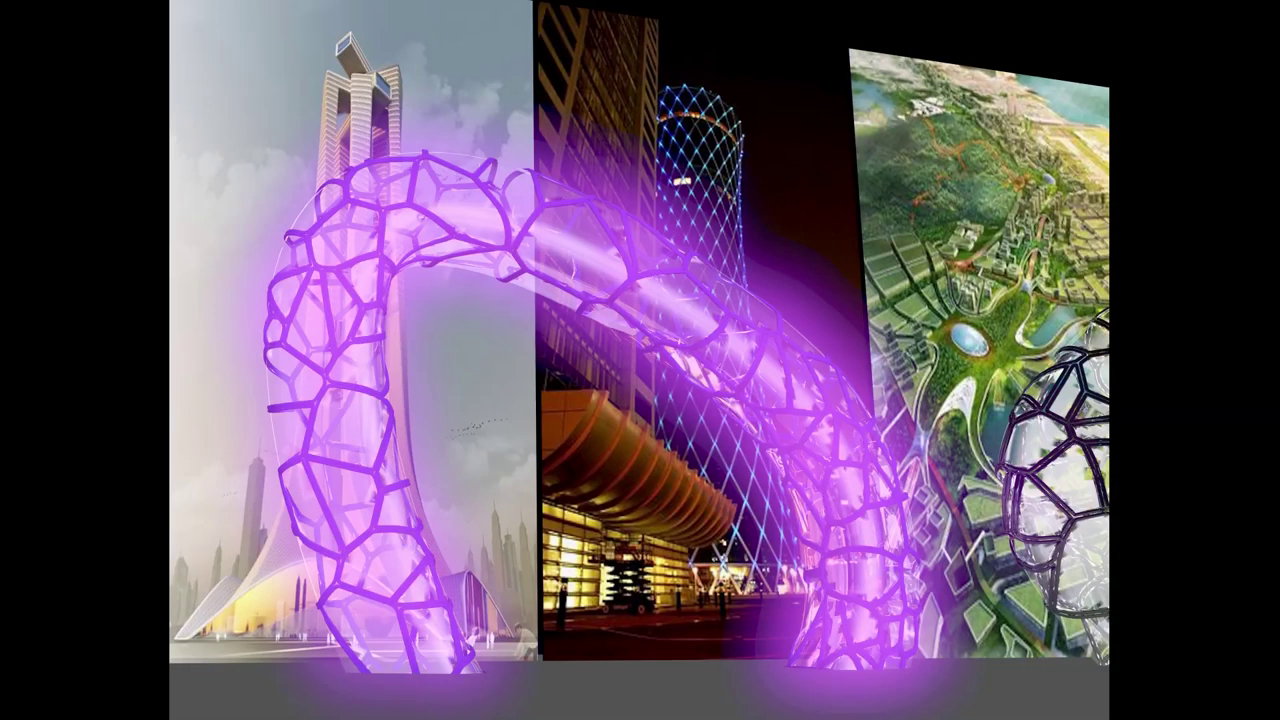